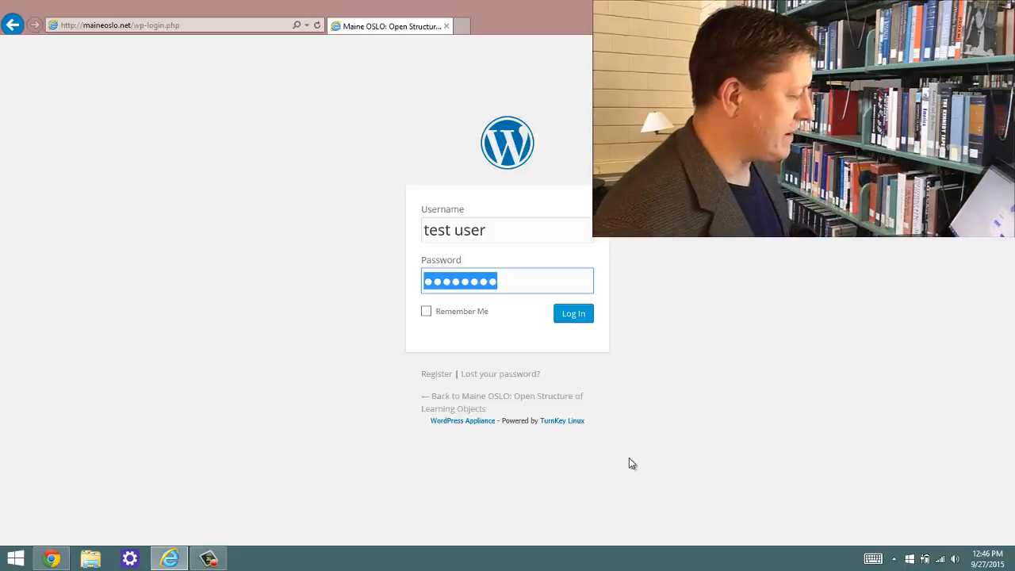
- Log in to the site with the credentials already filled in and start a new learning object
left_click(569, 317)
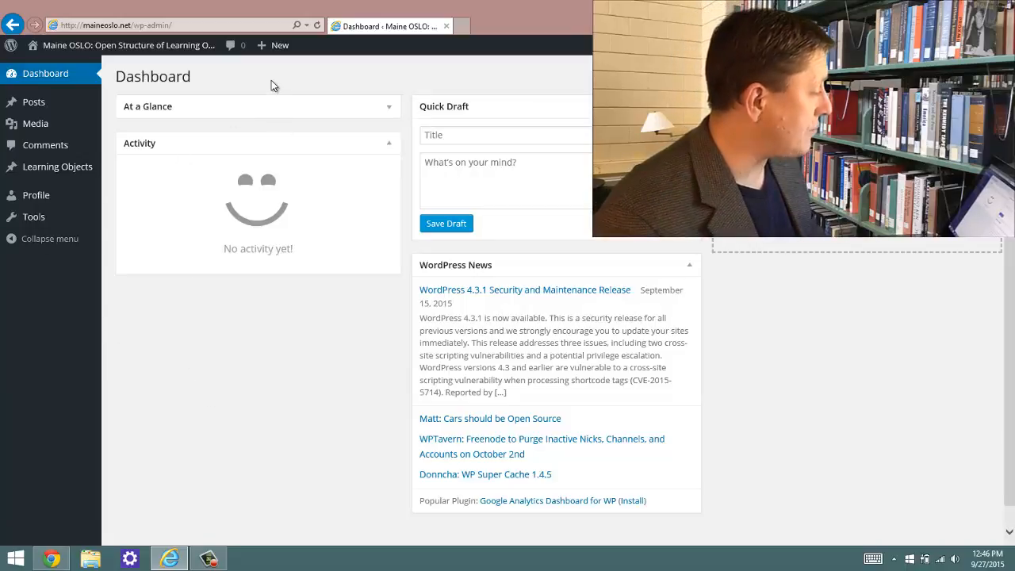
mouse_move(270, 49)
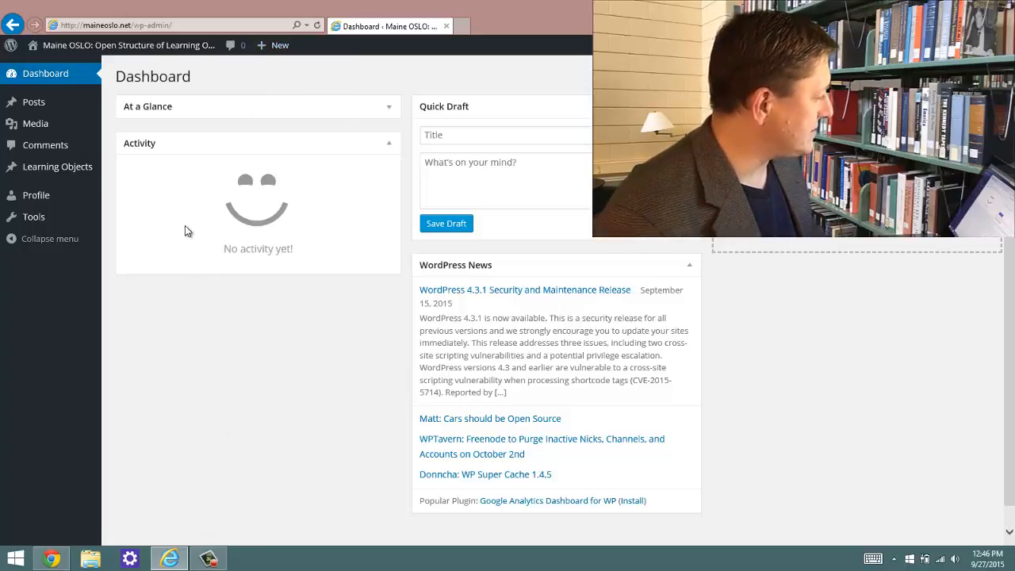
mouse_move(20, 170)
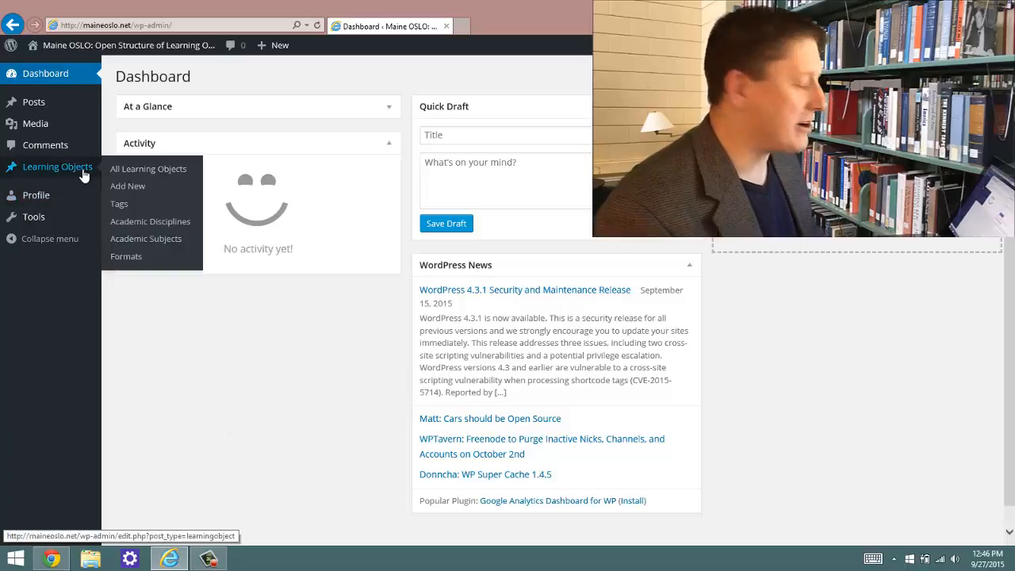
left_click(135, 192)
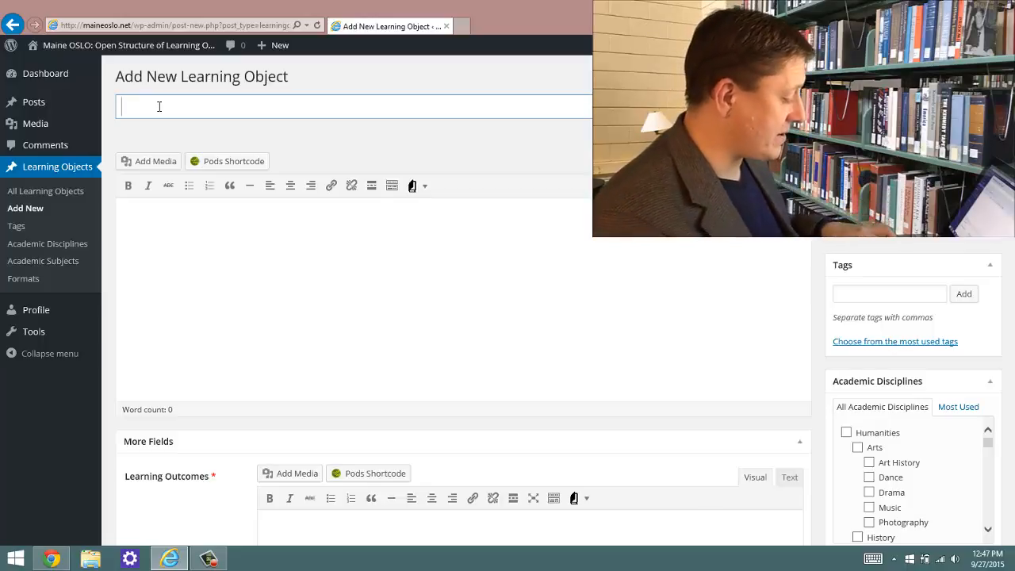
- Title the learning object "Social Networks in the Maine State Legislature"
type("Social Netwo")
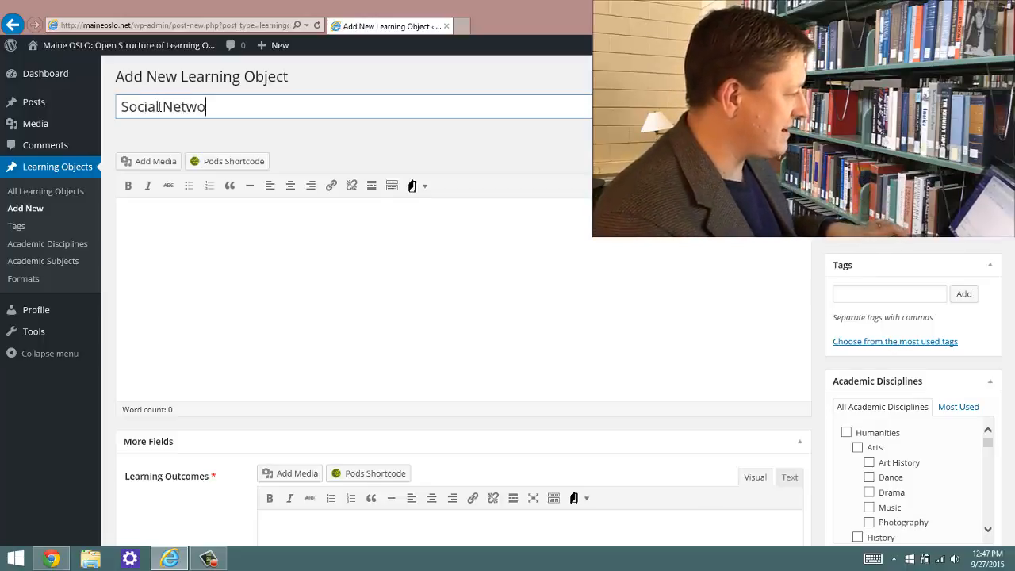
type("rks in the Maine S")
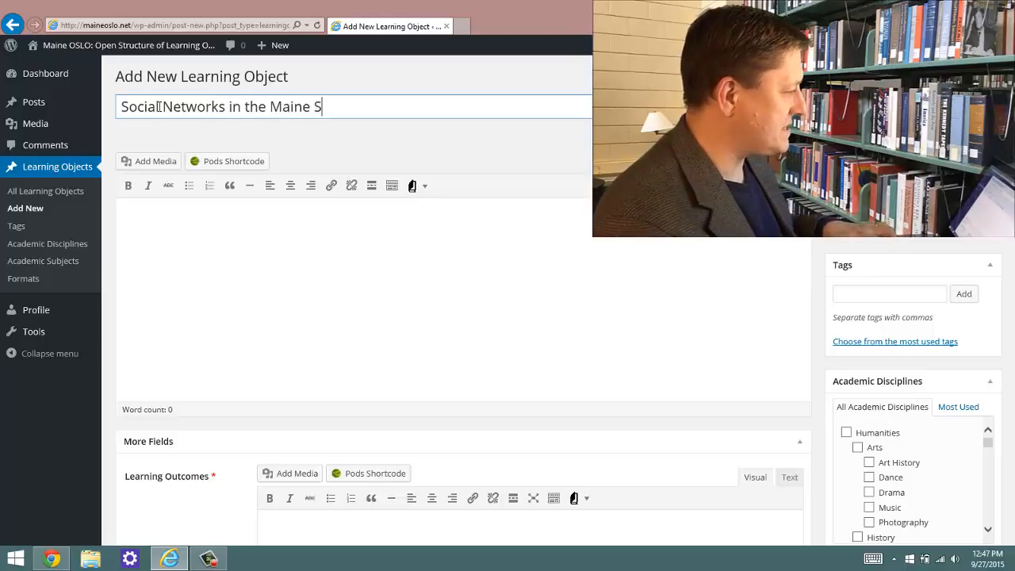
type("tate Legusla")
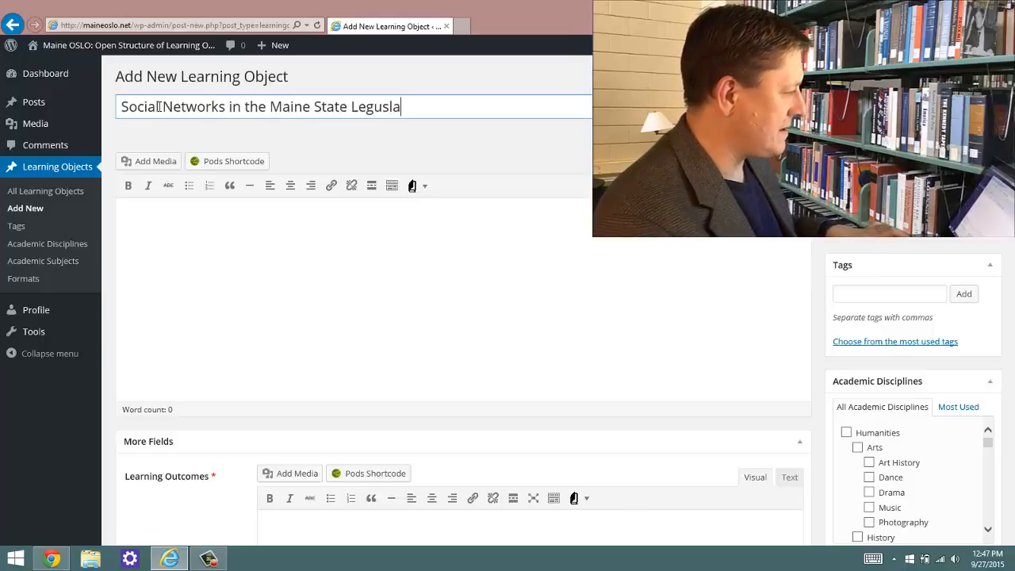
key("BackSpace")
key("BackSpace")
key("BackSpace")
key("BackSpace")
type("islatre")
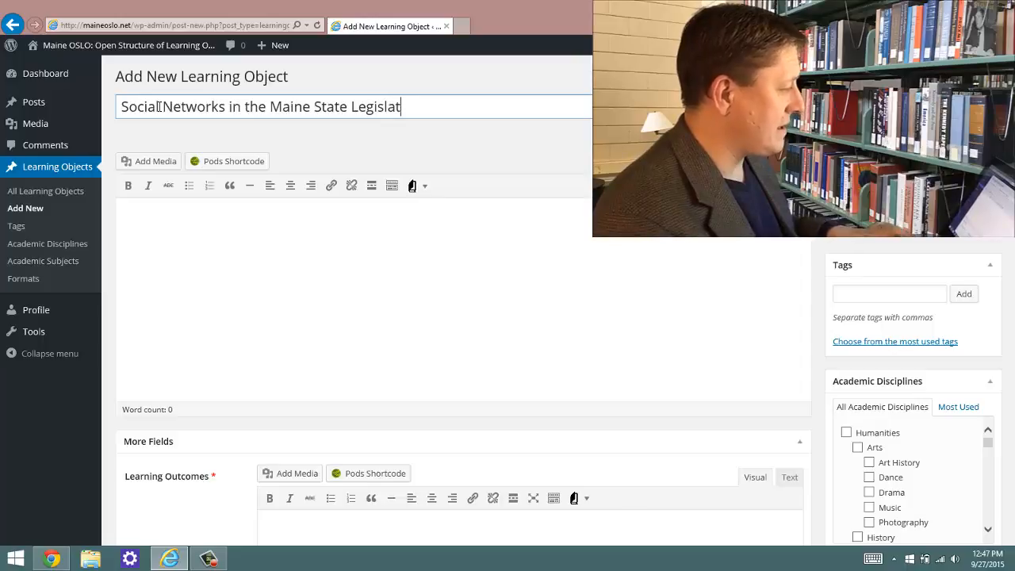
key("BackSpace")
key("BackSpace")
type("ure")
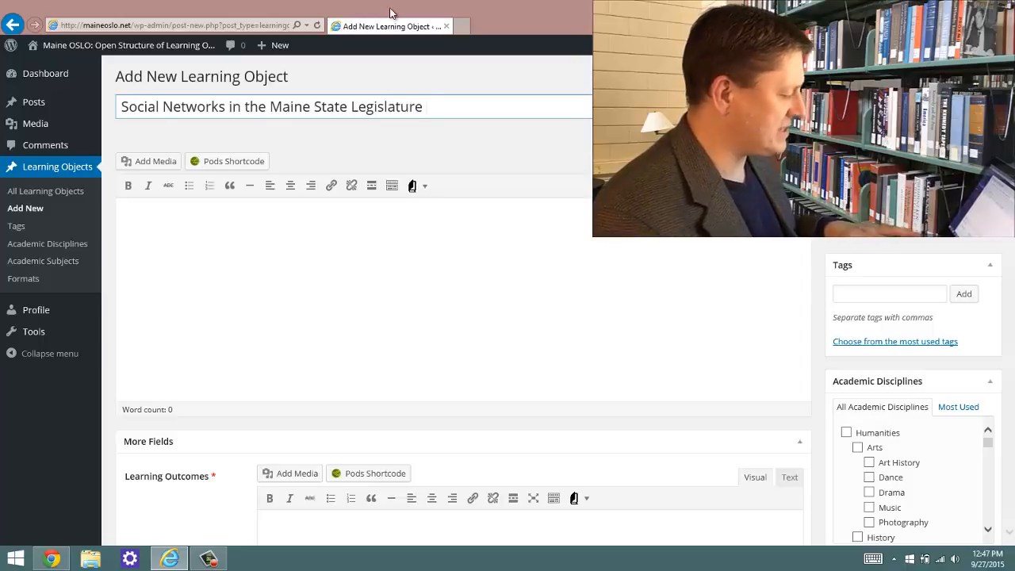
- Begin the main body text with "Here is paragraph one. You can see that I can just start typing away!"
left_click(333, 277)
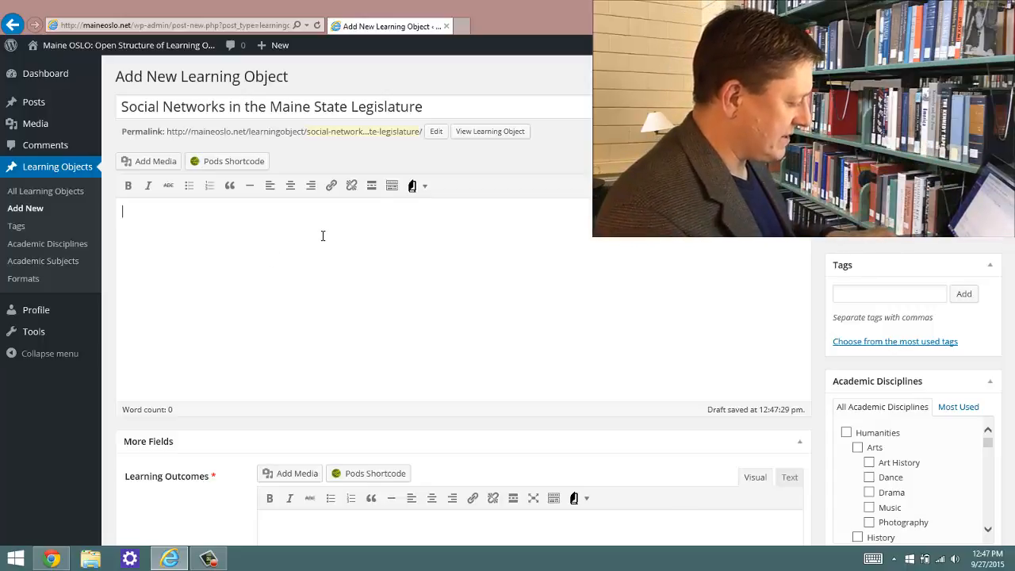
type("Here is para")
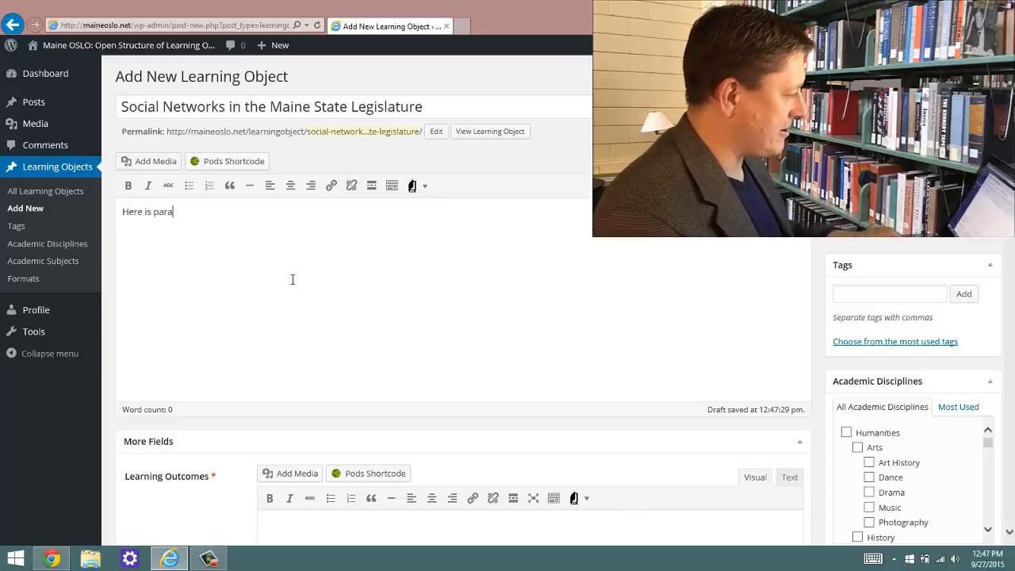
type("graph ")
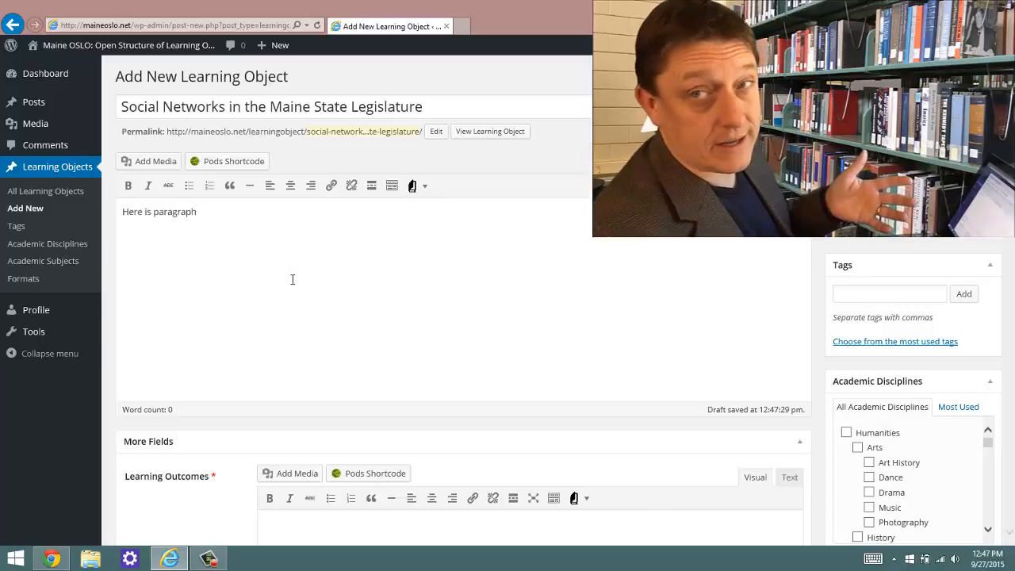
type("one.")
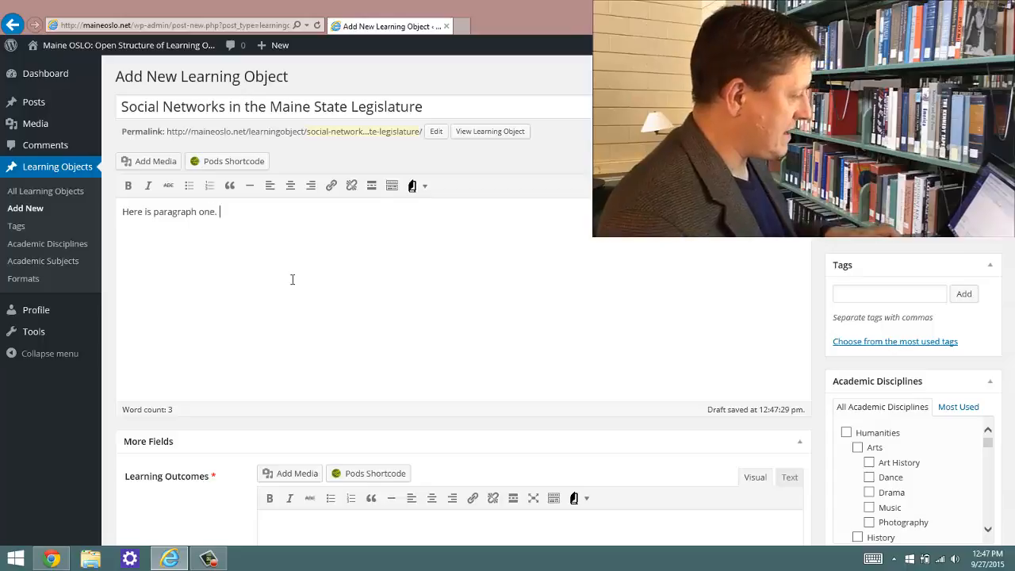
type("  You can se")
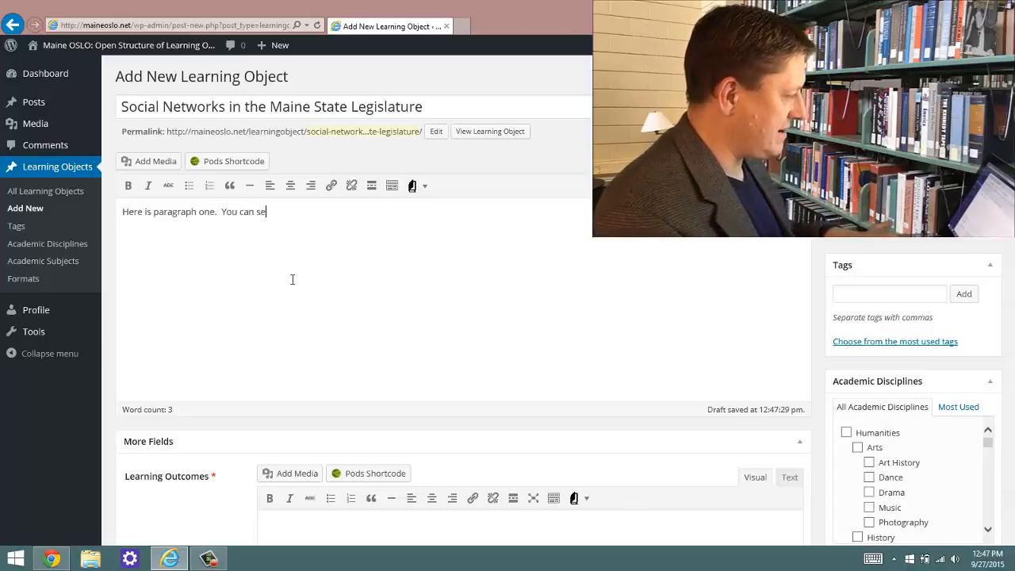
type("e that i can just")
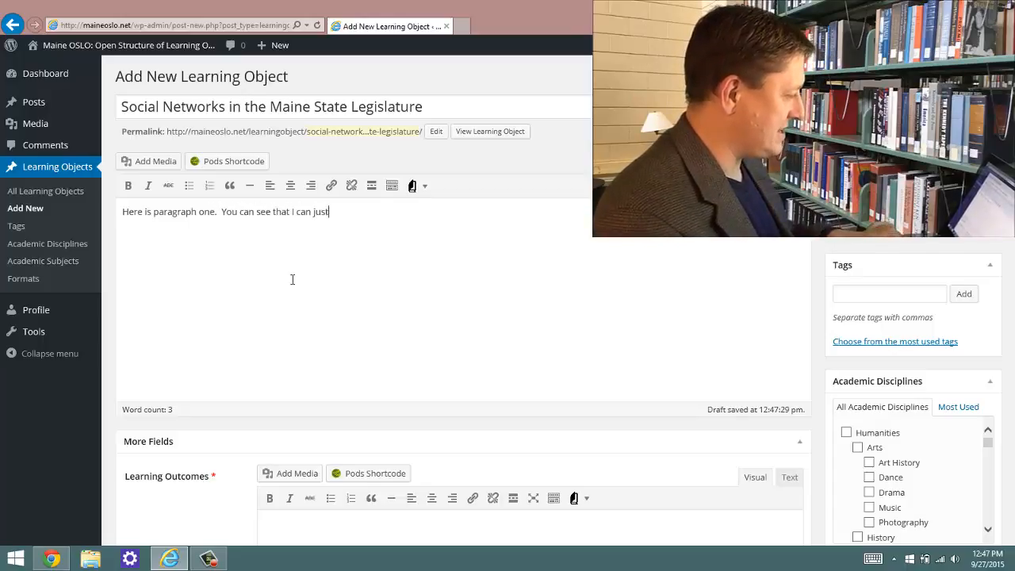
type(" start typing")
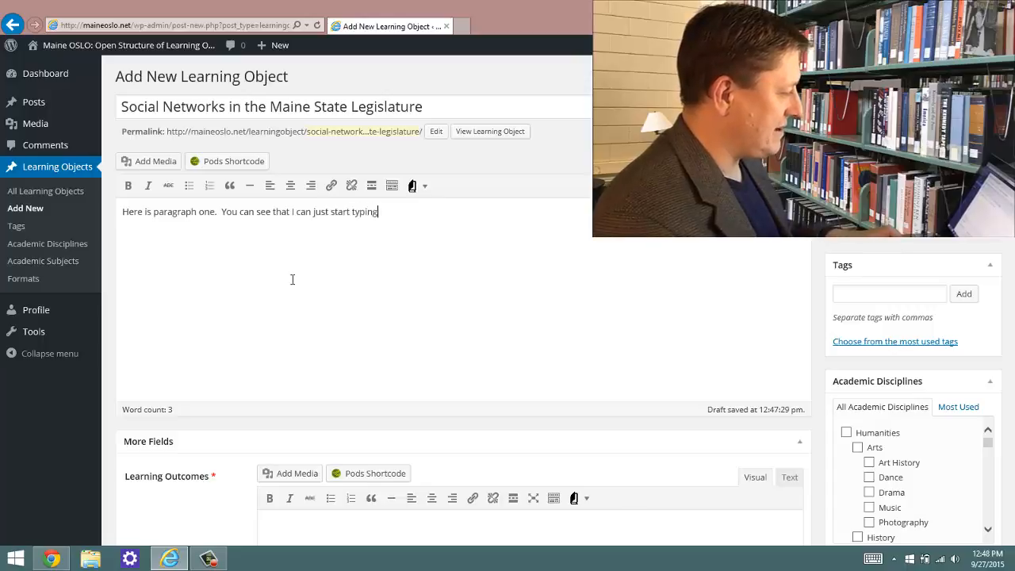
type(" away")
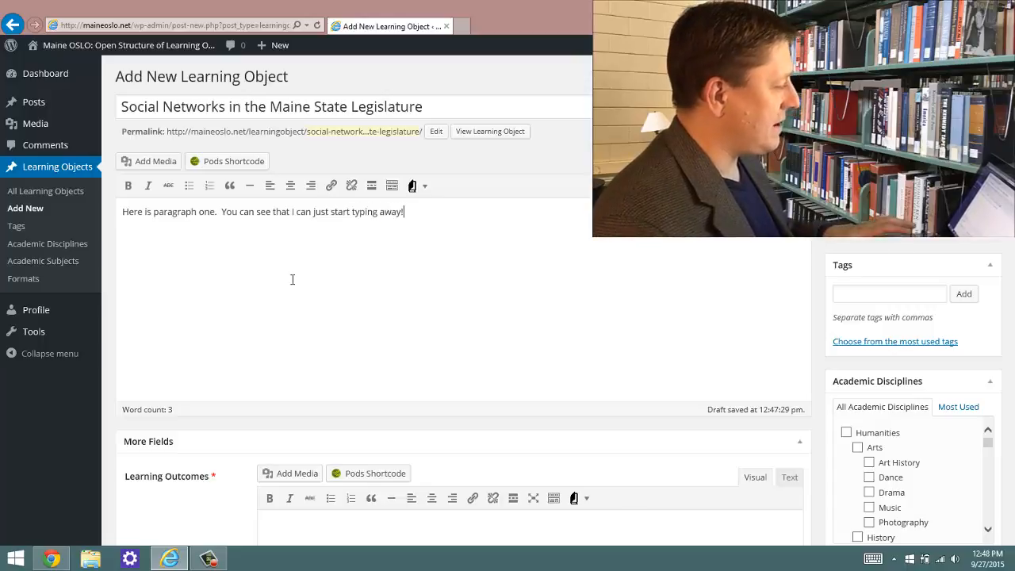
- Continue the first paragraph with the sentence "When I misspell a word, that will be automatically fixed."
type("!  When ")
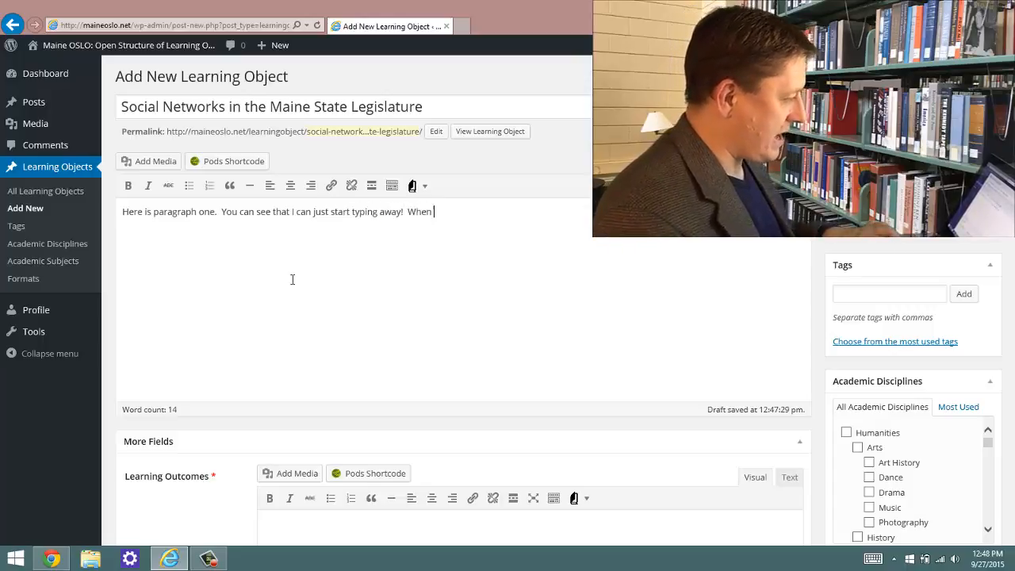
type("I mispel")
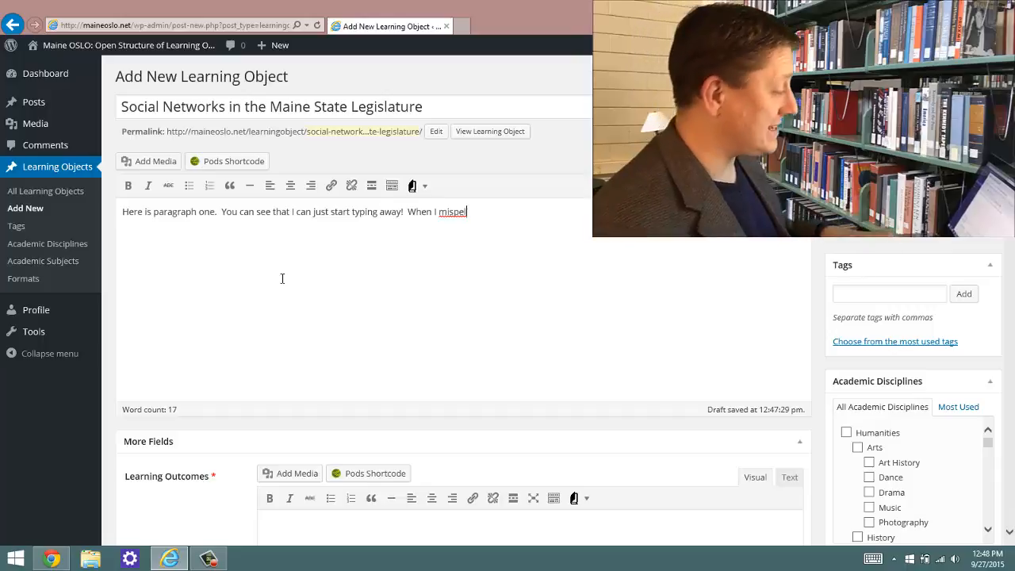
key("BackSpace")
key("BackSpace")
key("BackSpace")
key("BackSpace")
key("BackSpace")
key("BackSpace")
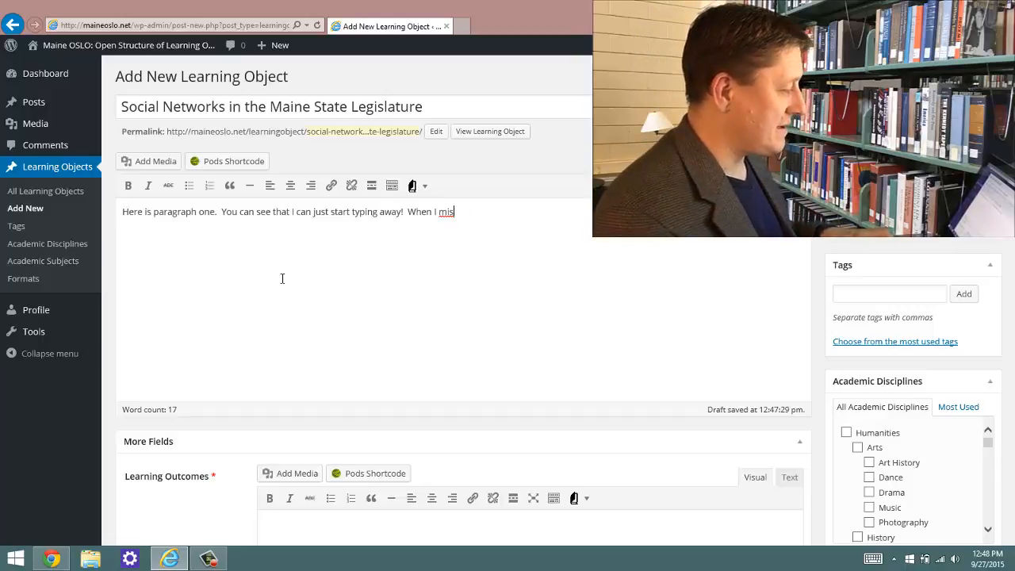
type("misspell")
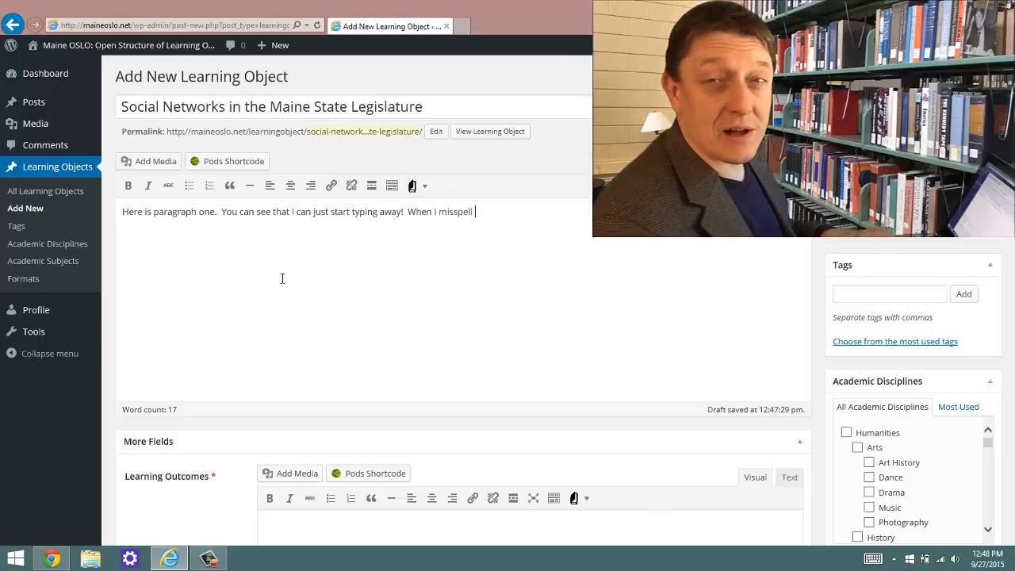
type(" a word, ")
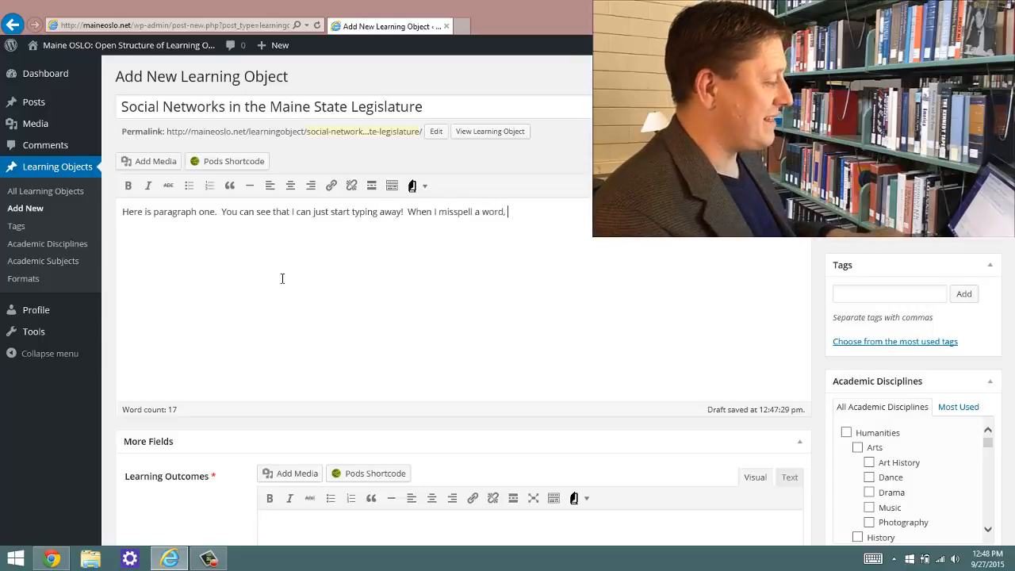
type("that w")
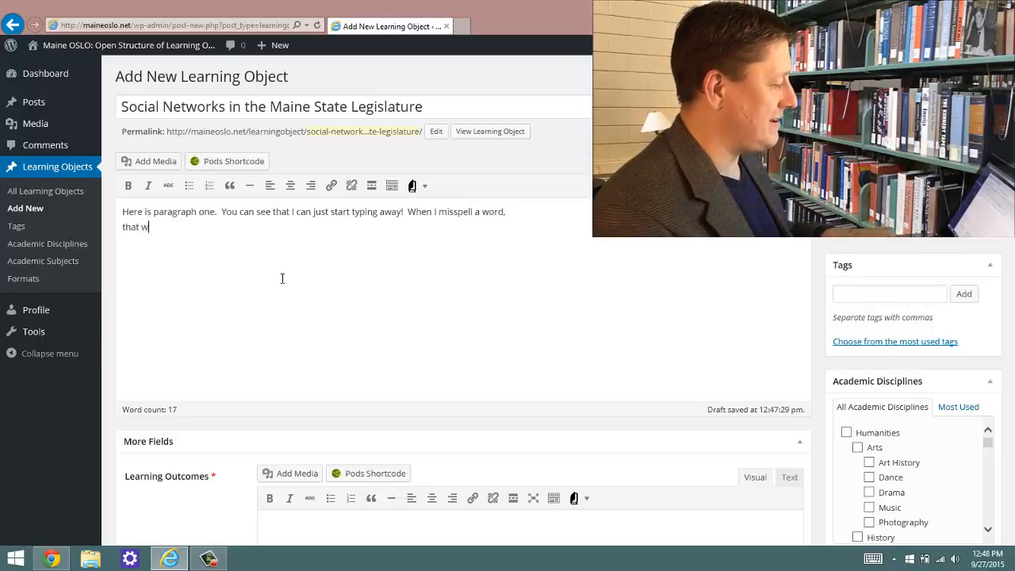
type("ill be autho")
key("BackSpace")
key("BackSpace")
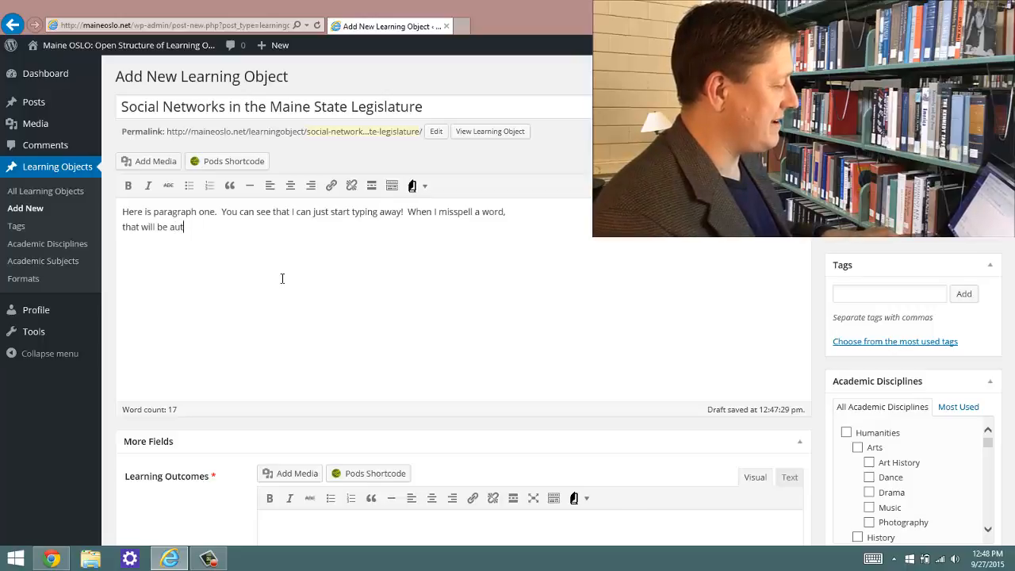
type("omatically fi")
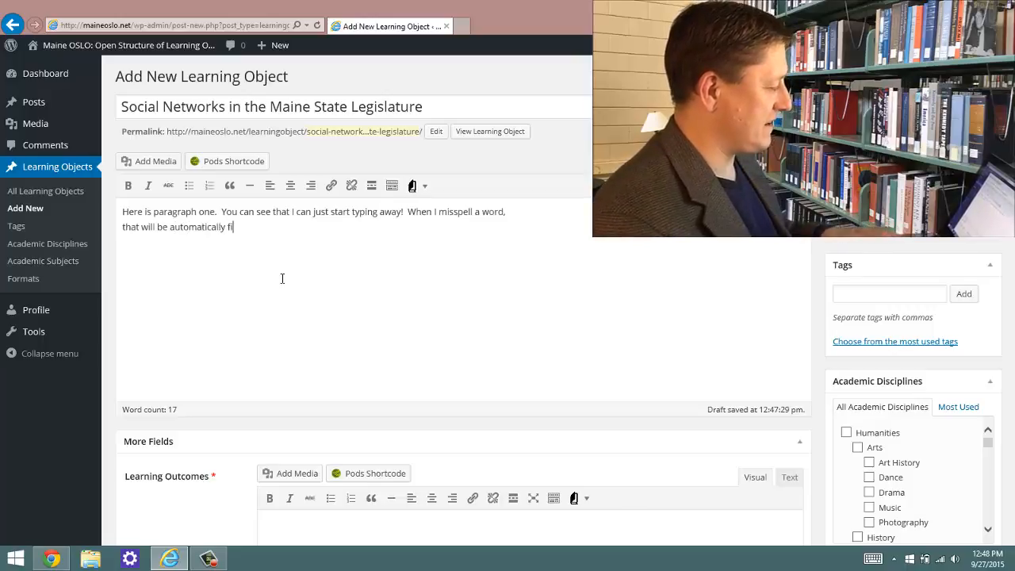
type("xed.")
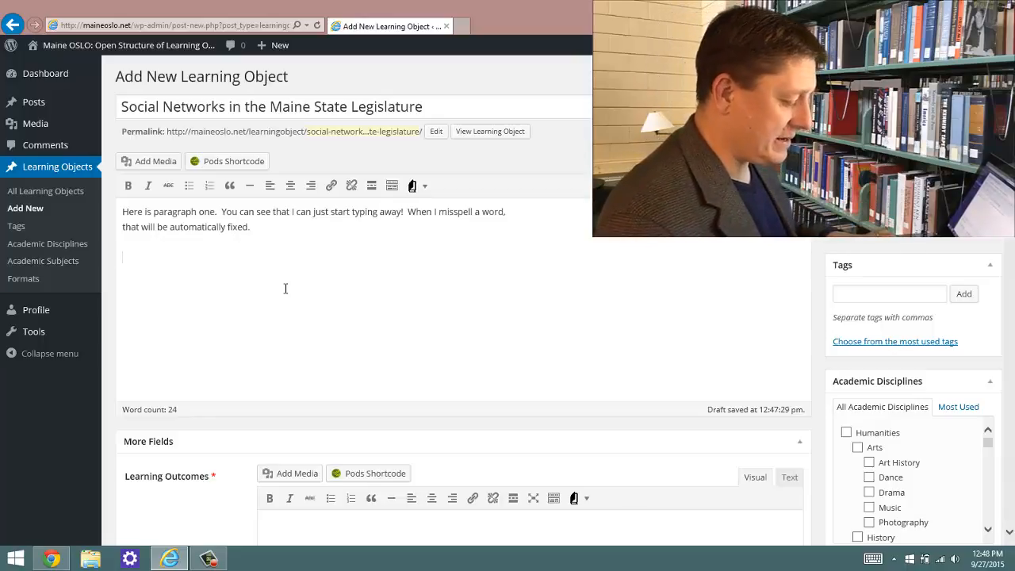
- Add a second body paragraph reading "Here is paragraph two, a description of the Maine State Legislature."
type("Here is paragrap")
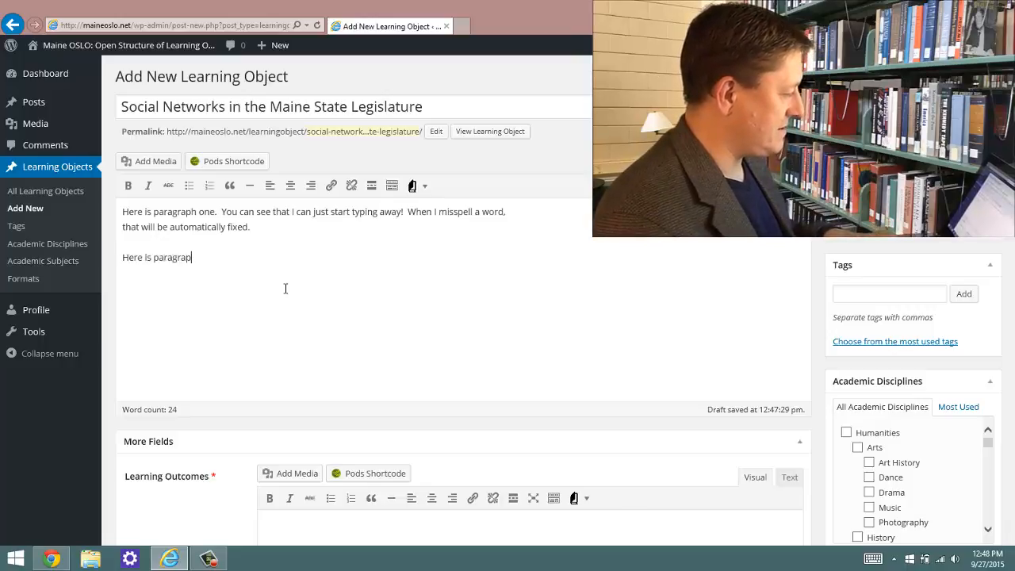
type("h two, a des")
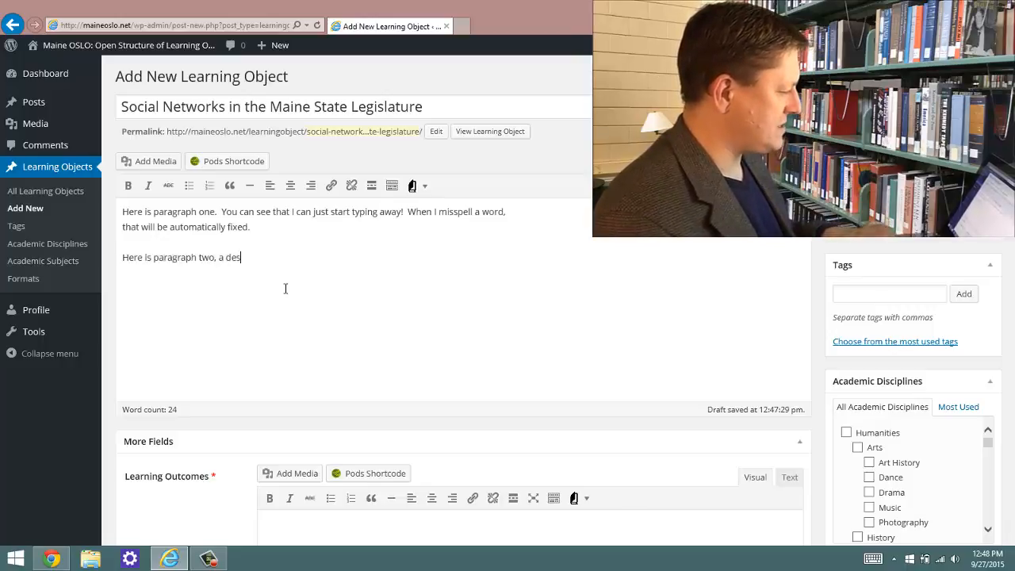
type("criptionof t")
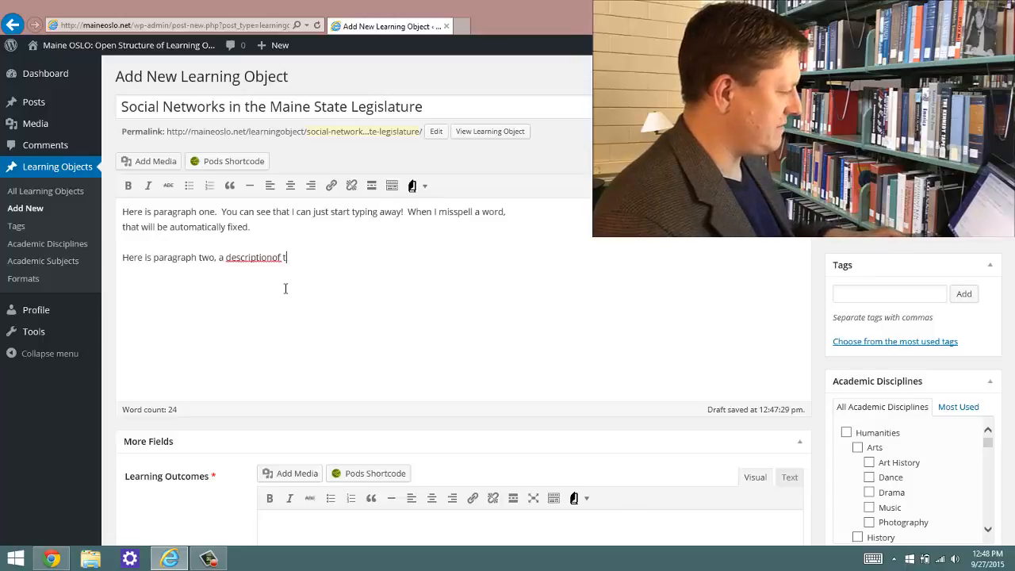
key("BackSpace")
key("BackSpace")
type("of the Mai")
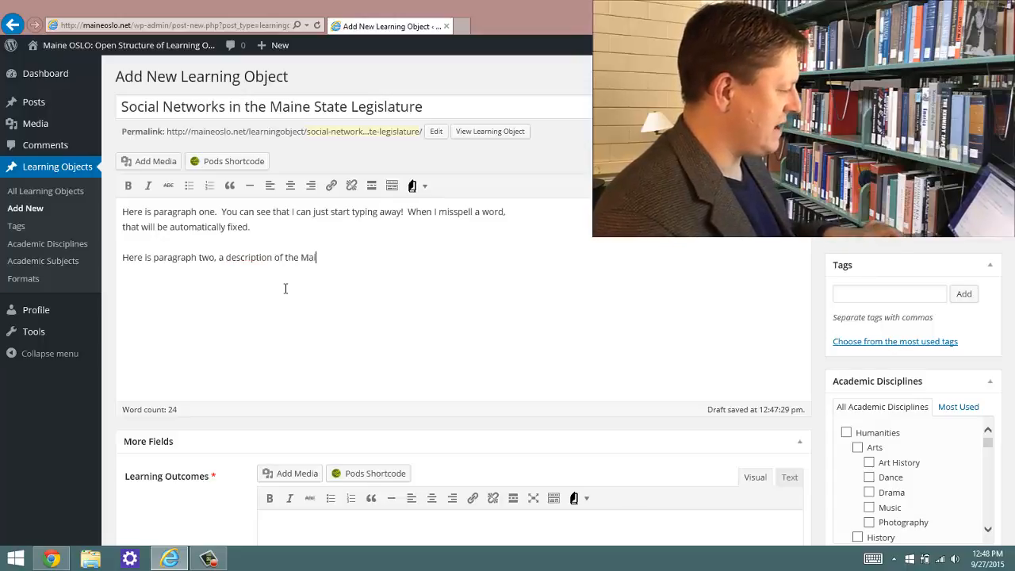
type("ne State Legislature.")
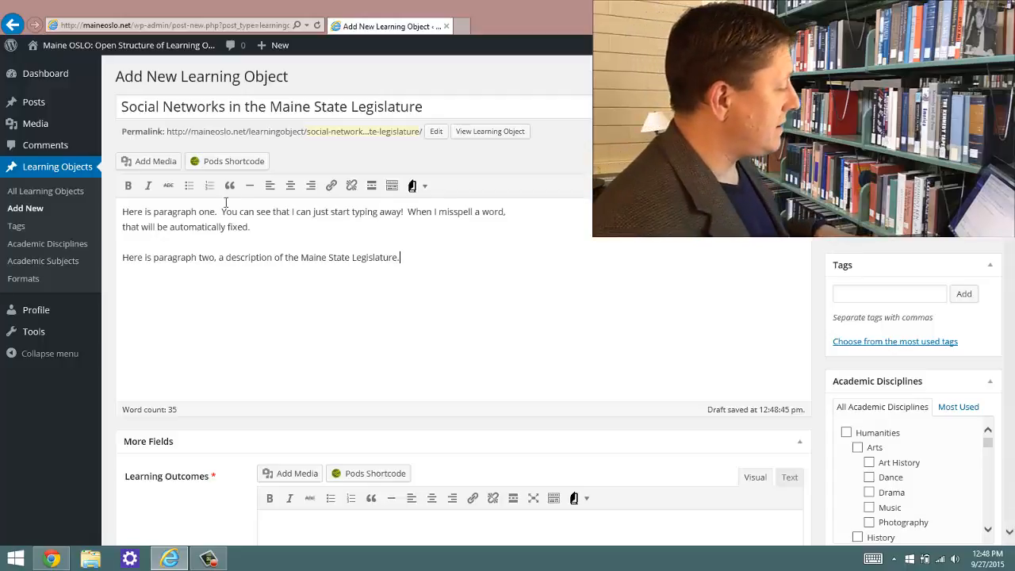
- Make the words "You can see that I can just start" in the first paragraph bold and italic
left_click_drag(223, 211, 350, 215)
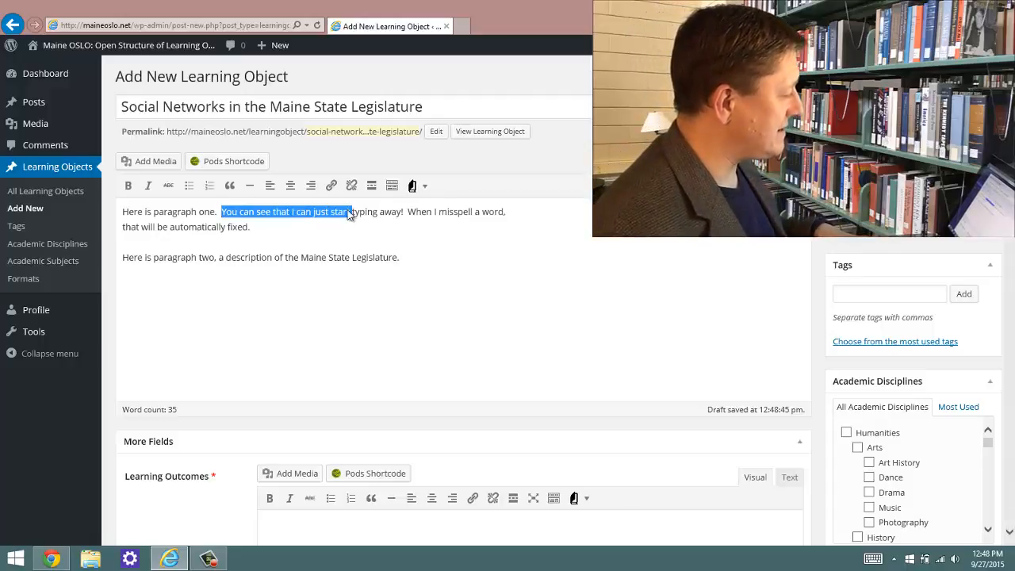
left_click(128, 185)
right_click(144, 199)
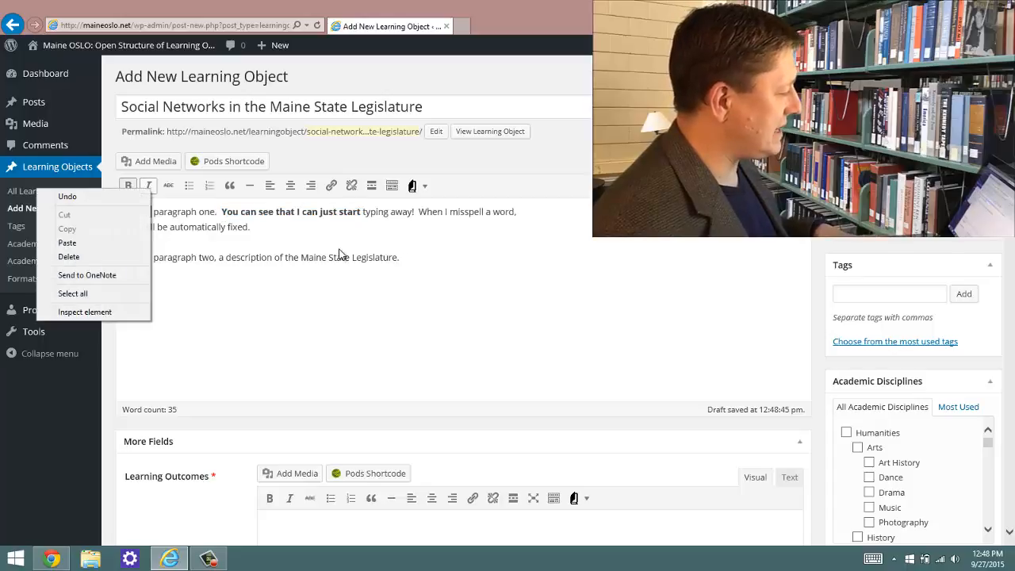
right_click(167, 195)
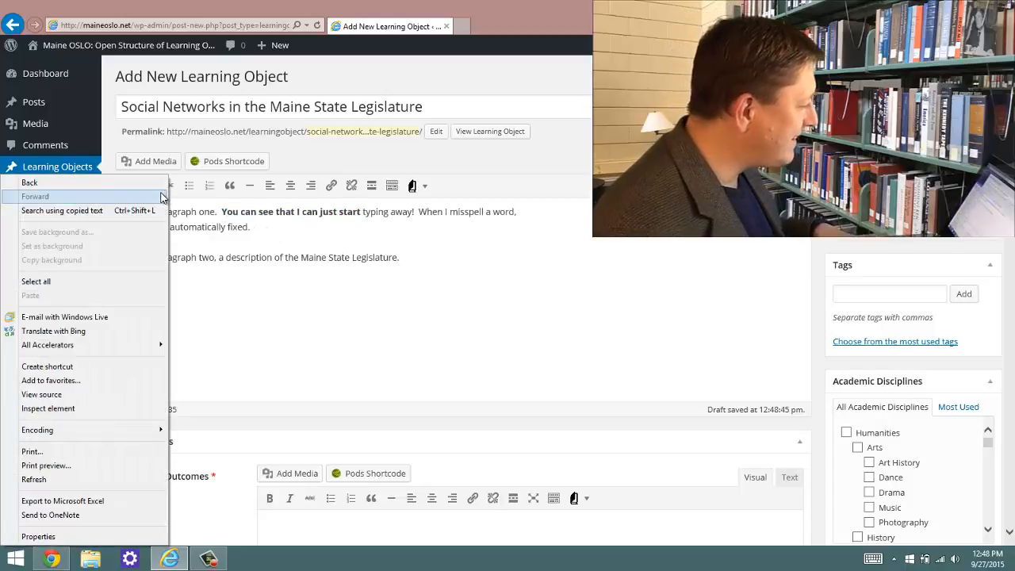
left_click(212, 244)
left_click_drag(222, 212, 361, 214)
left_click(148, 185)
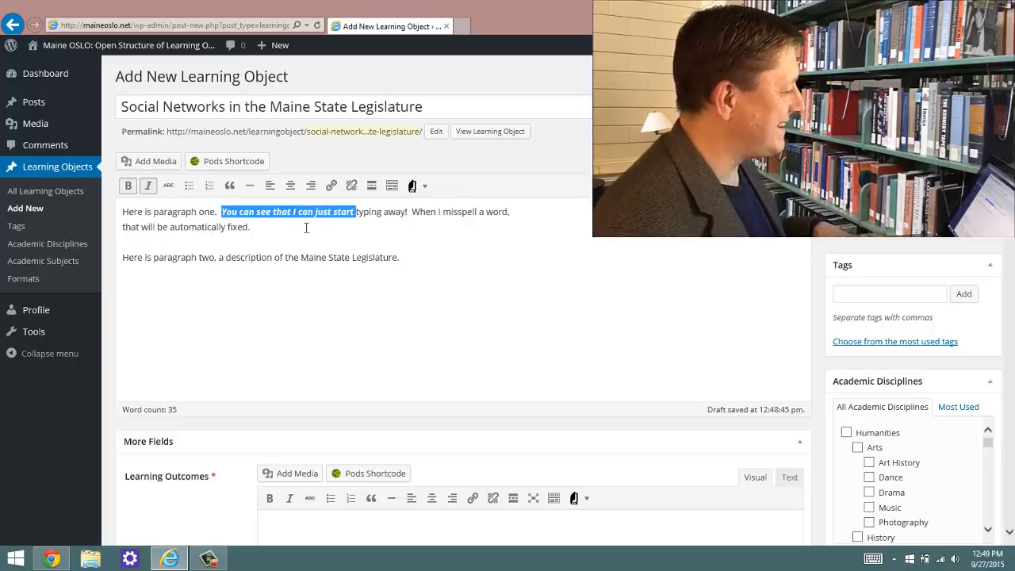
- Add a new paragraph reading "Here is a list of mammals:" directly after the first paragraph
left_click(310, 232)
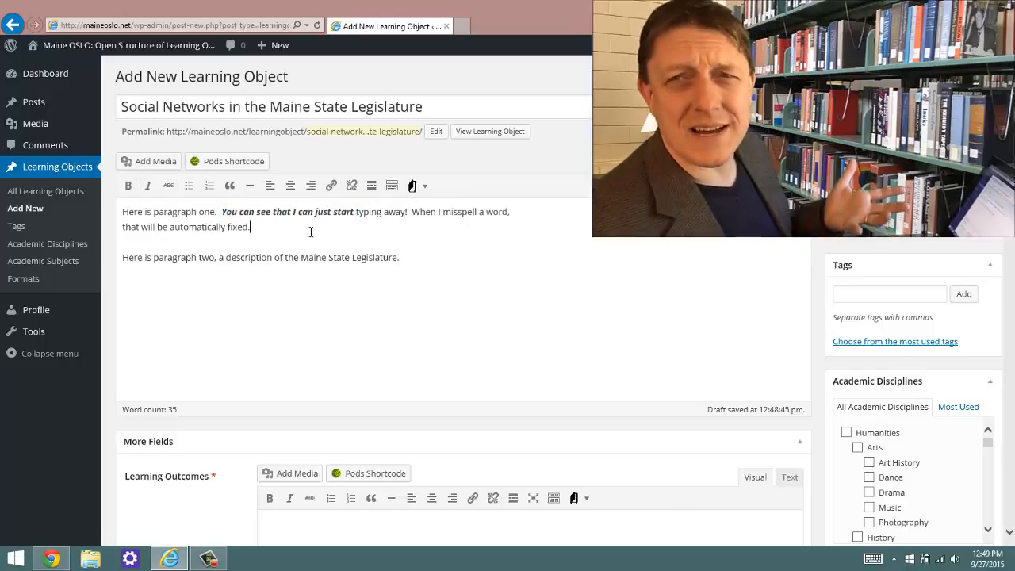
key("Return")
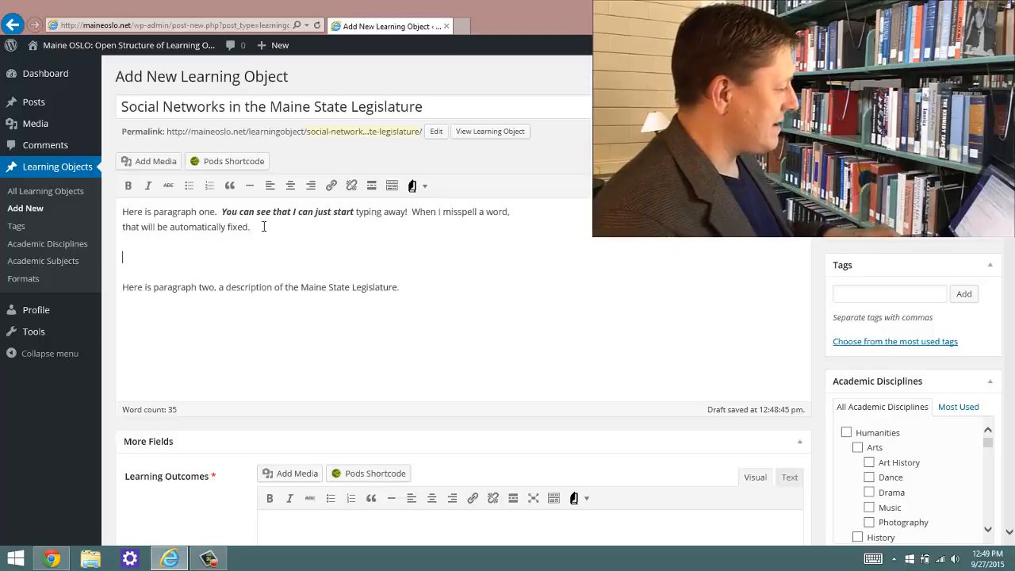
type("Here is a list ")
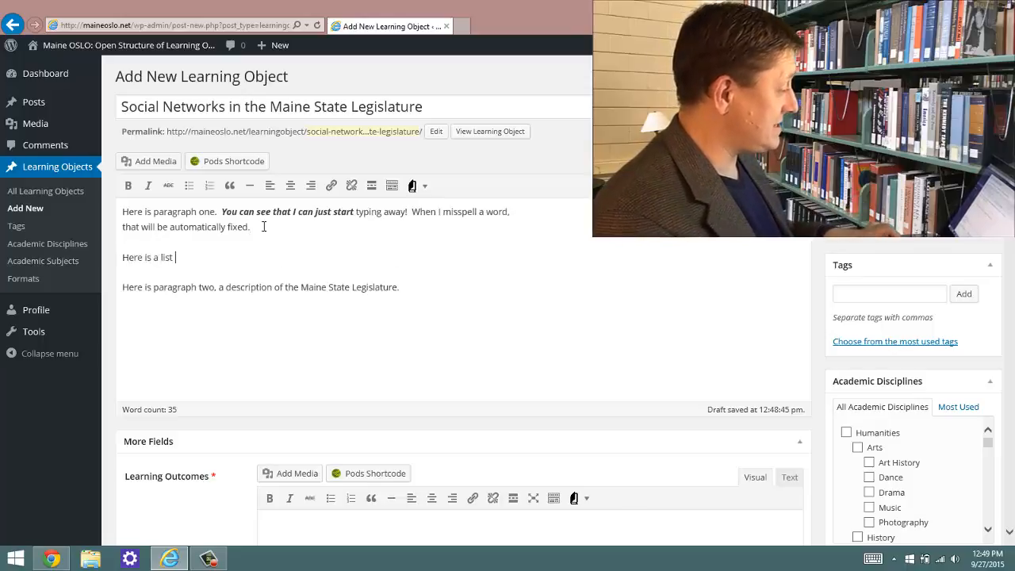
type("of")
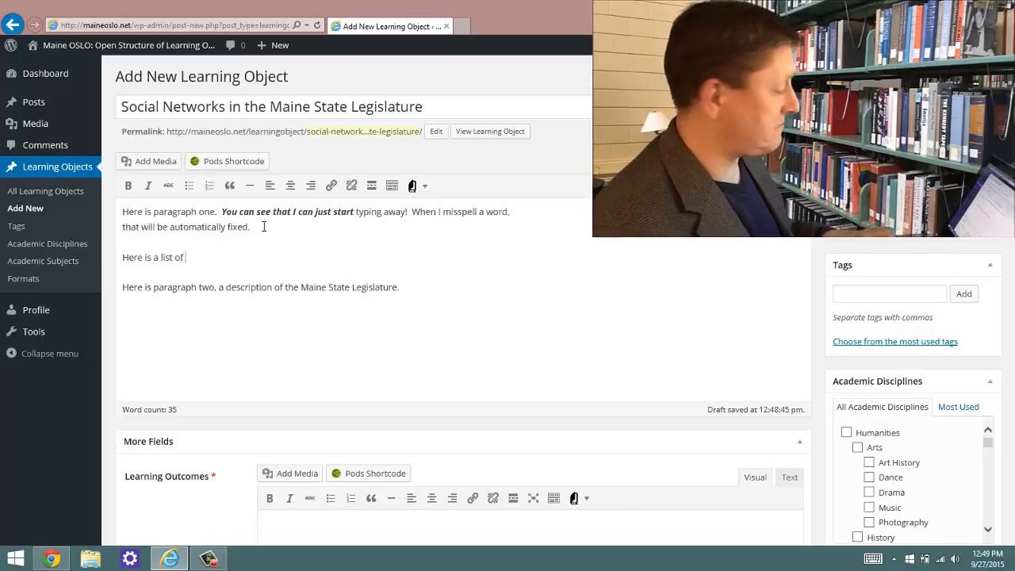
type(" mammals")
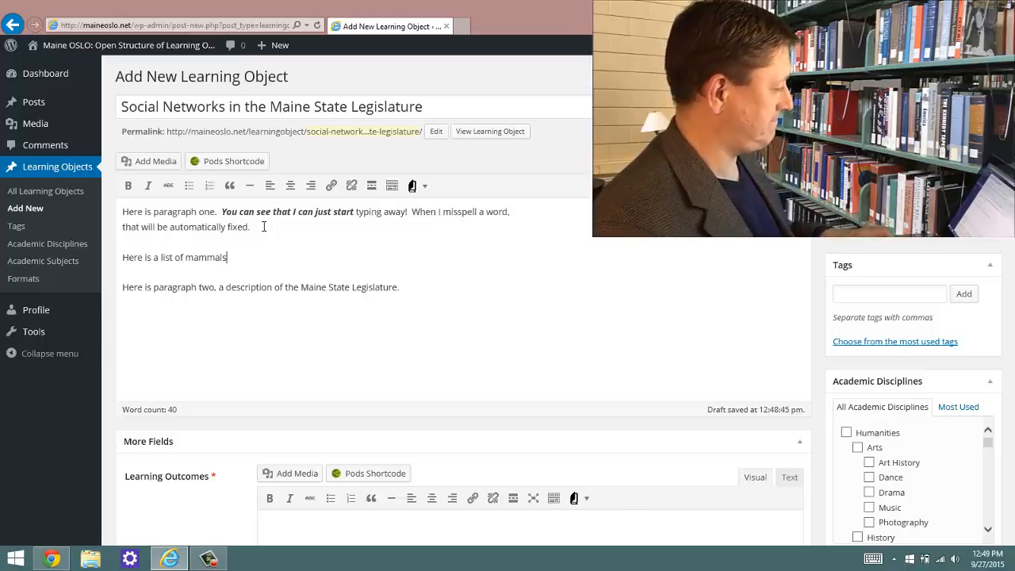
type(":")
key("Return")
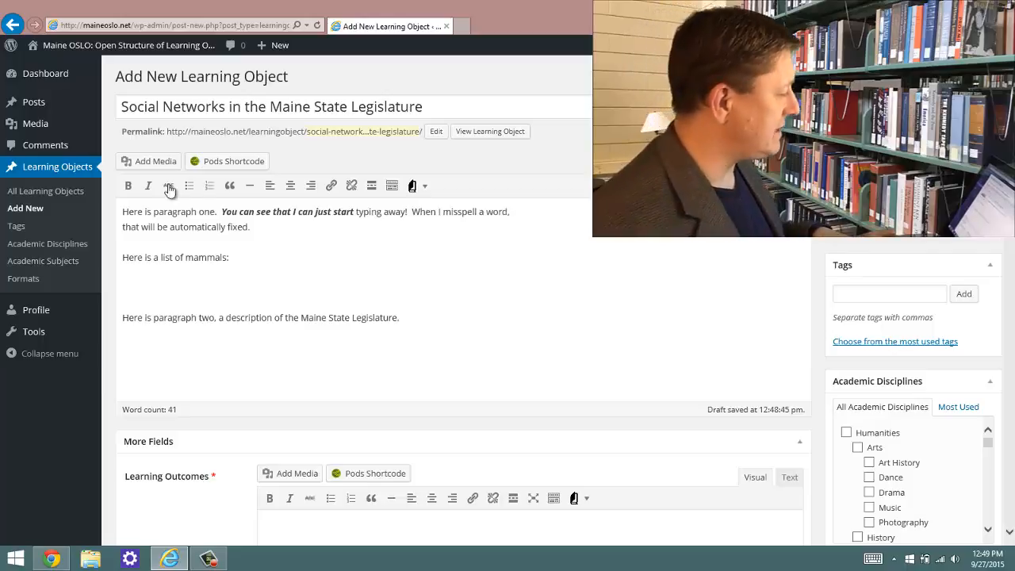
- Create a bulleted list under the mammals line with the items Cat, Mouse, Opossum, Kangaroo and Rhinoceros
left_click(191, 192)
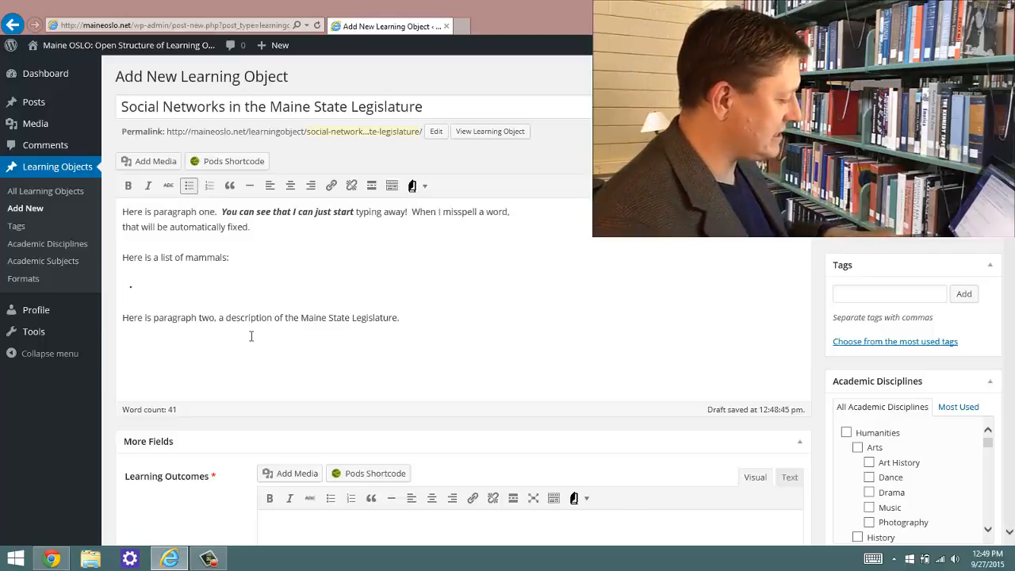
type("Cat")
key("Return")
type("Mouse")
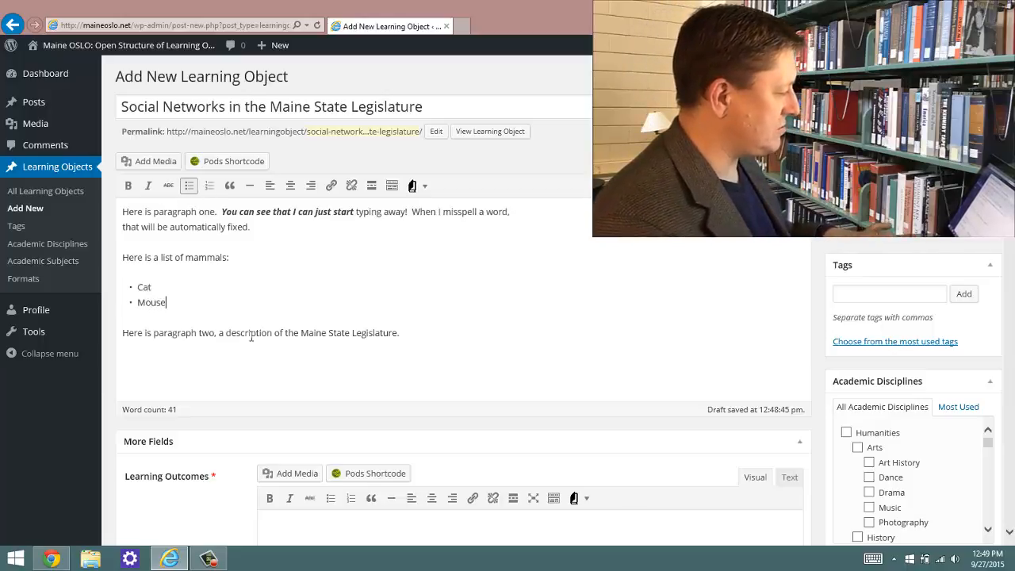
key("Return")
type("Opossum")
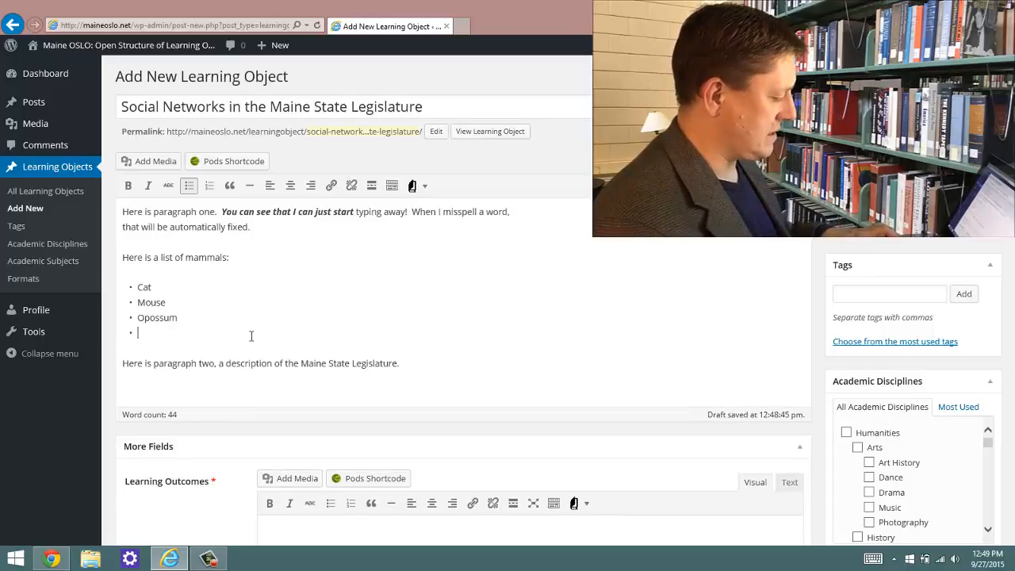
key("Return")
type("R")
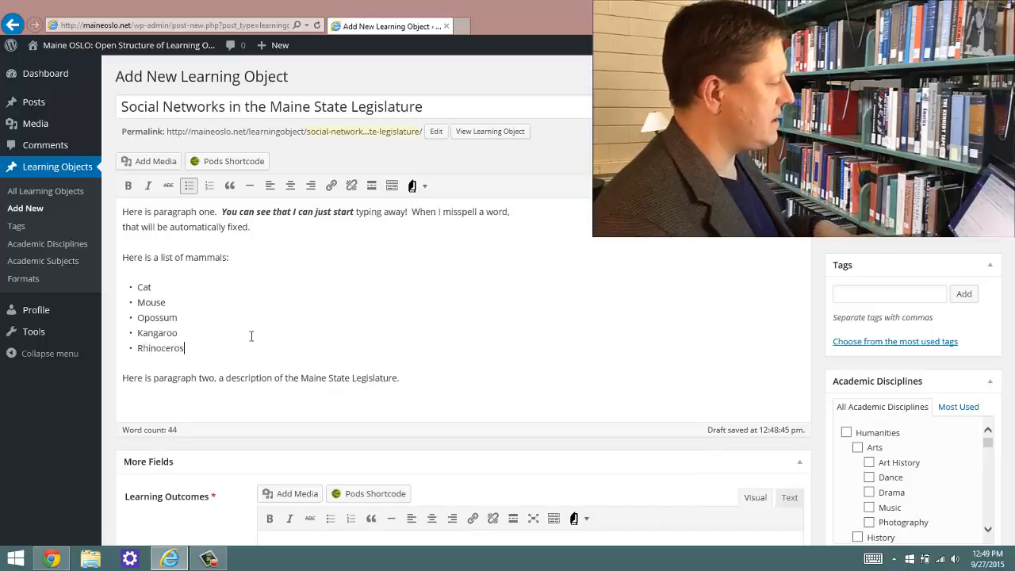
type("hinoceros")
key("Return")
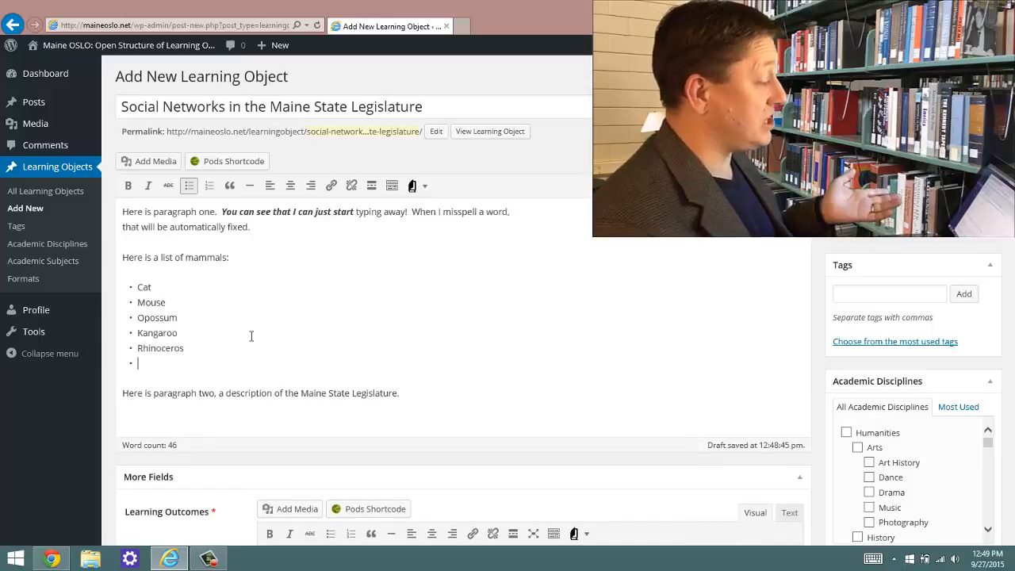
- End the bulleted list after Rhinoceros and add a paragraph reading "Here is an image:" with an empty line below it
left_click(188, 190)
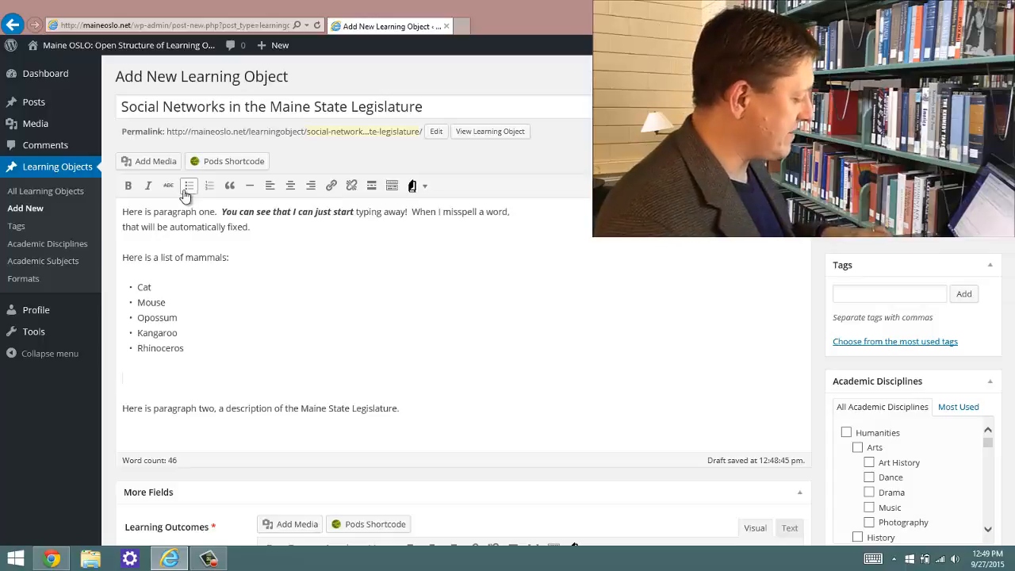
type("Here is an image:")
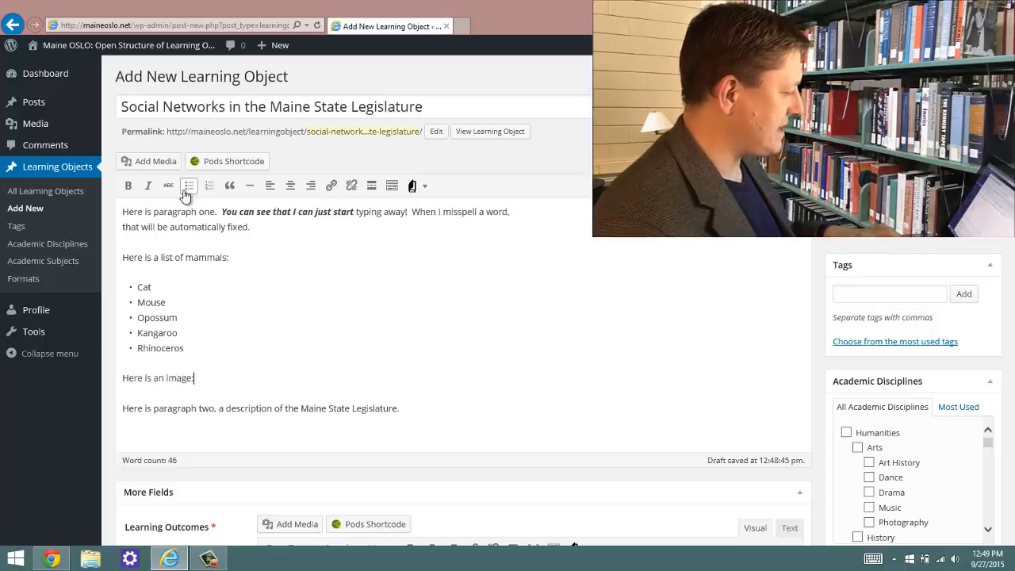
key("Return")
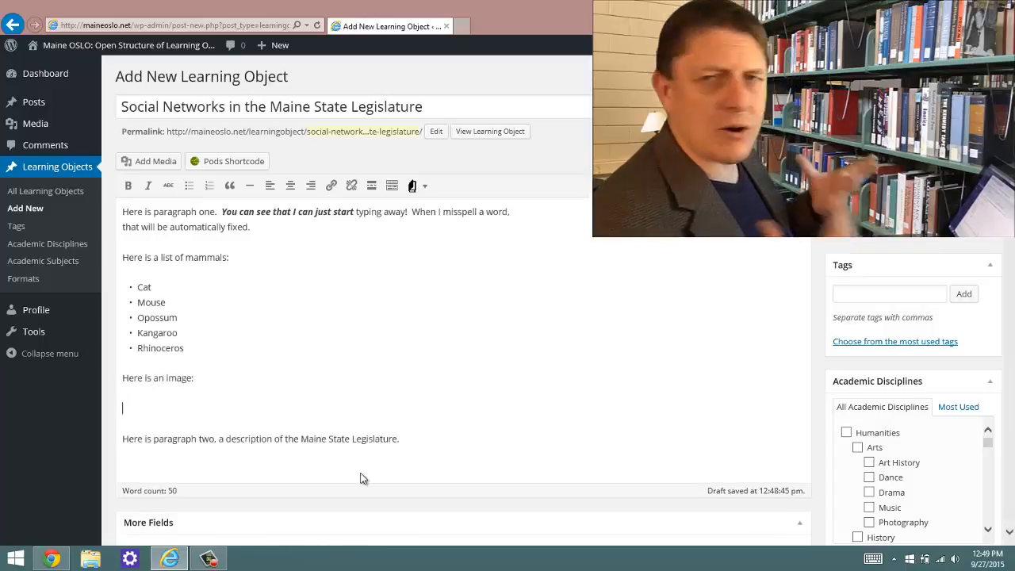
- Upload the image file alittlecrossing from the Professional folder as new media for the body text
left_click(141, 163)
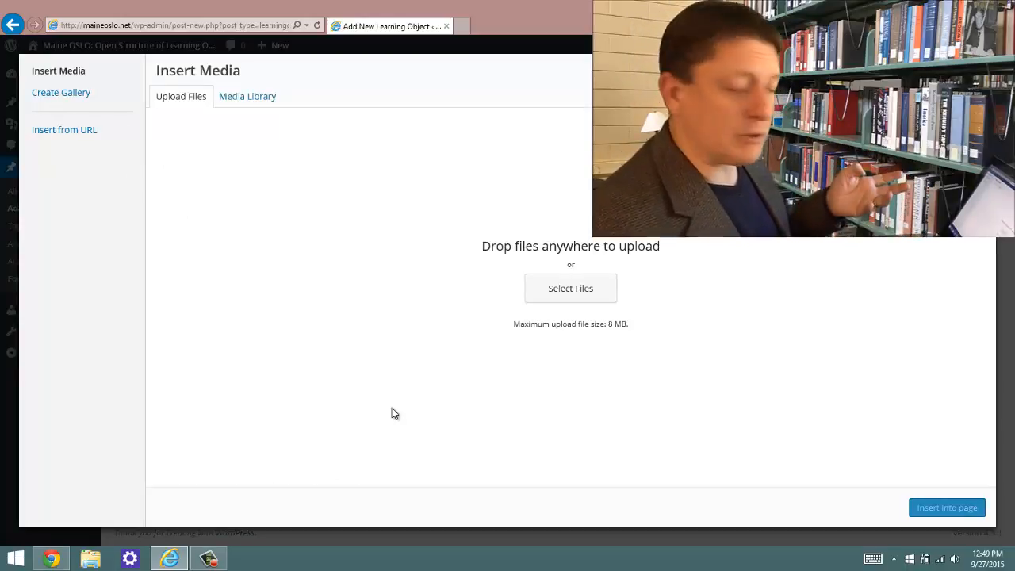
left_click(578, 294)
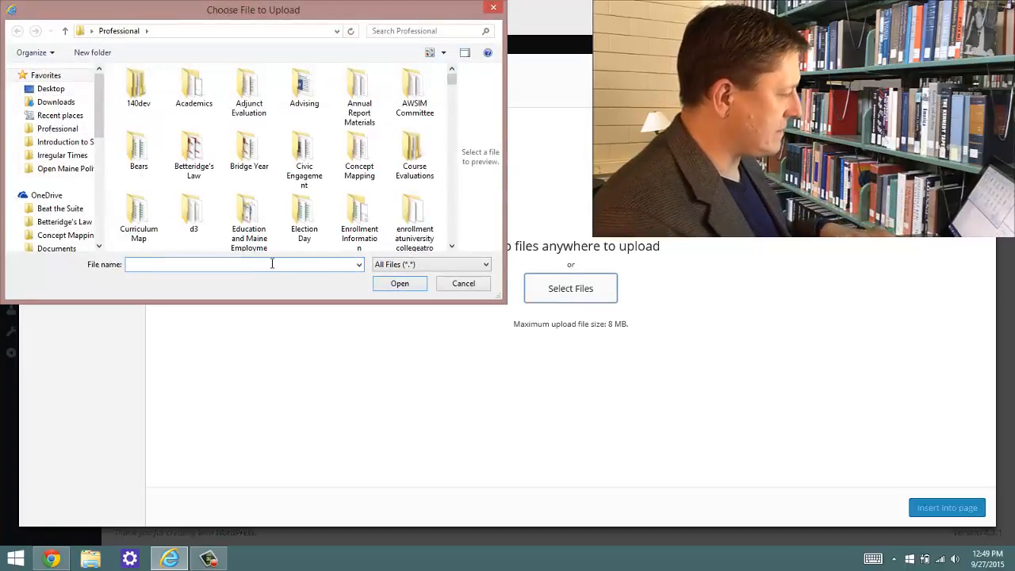
key("Return")
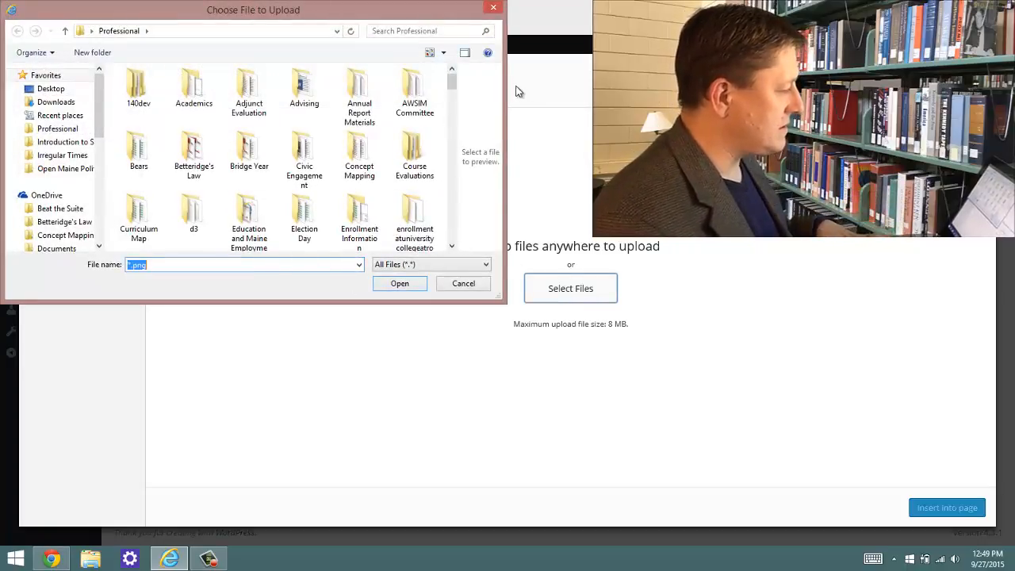
left_click_drag(451, 87, 452, 129)
left_click(360, 135)
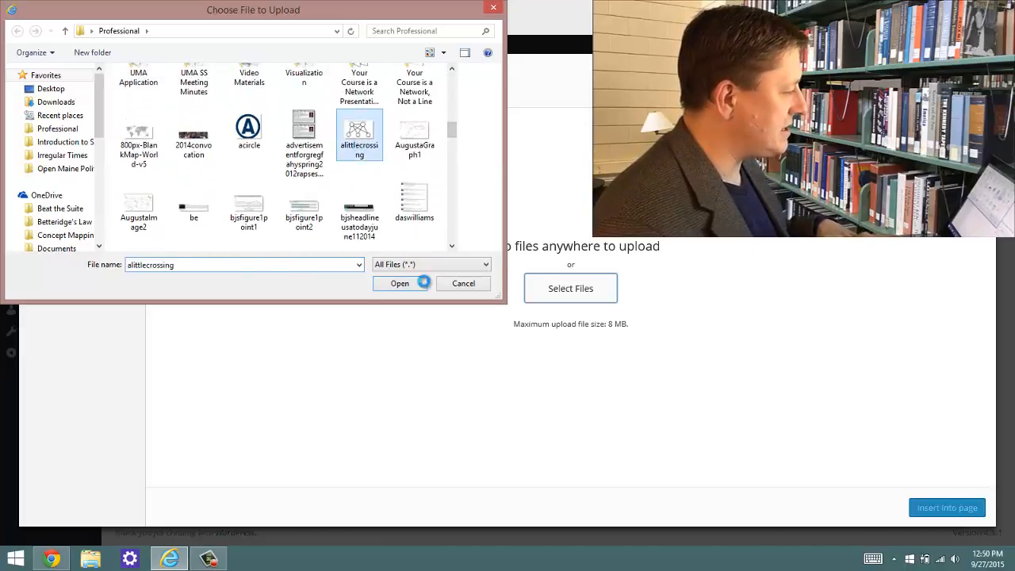
left_click(364, 126)
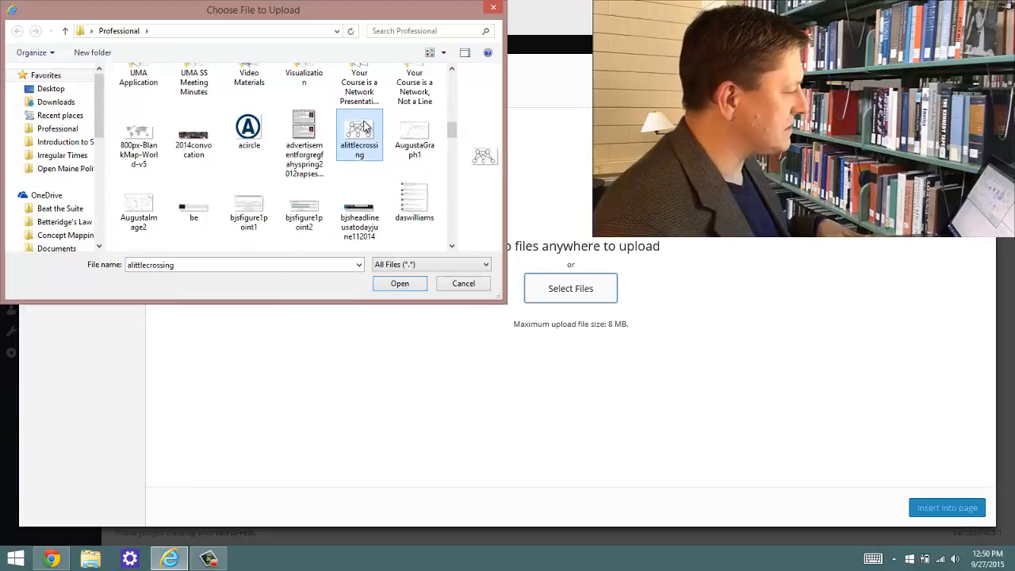
left_click(397, 284)
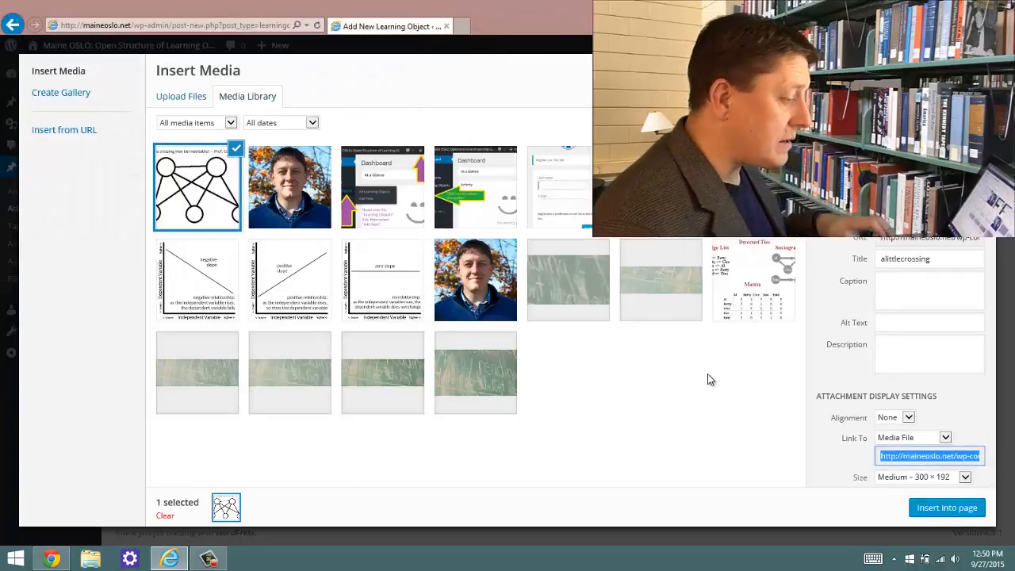
- Set the uploaded image's alt text to "This is a depiction of a social network with five nodes."
left_click(895, 323)
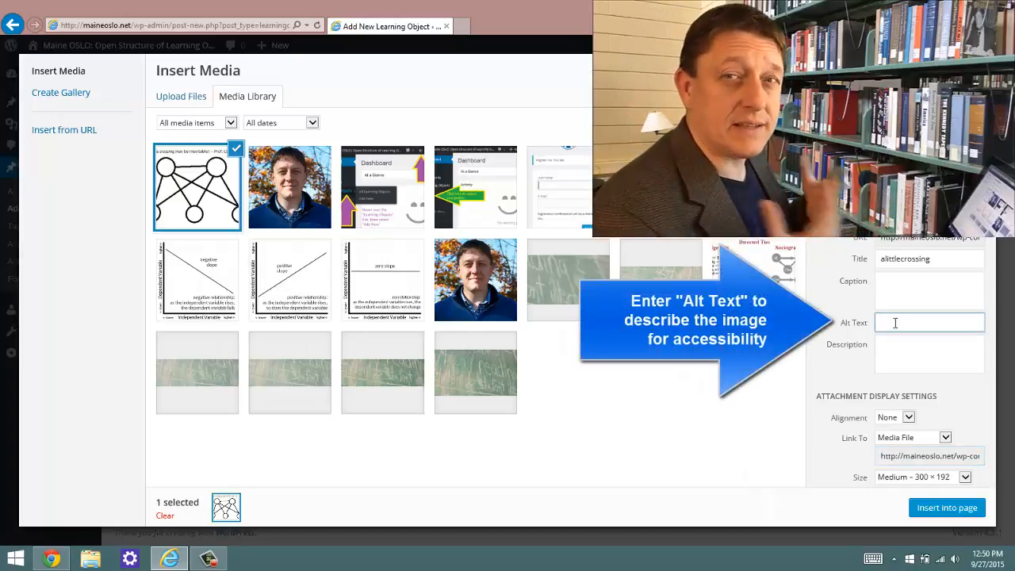
type("This is a depiction of a n")
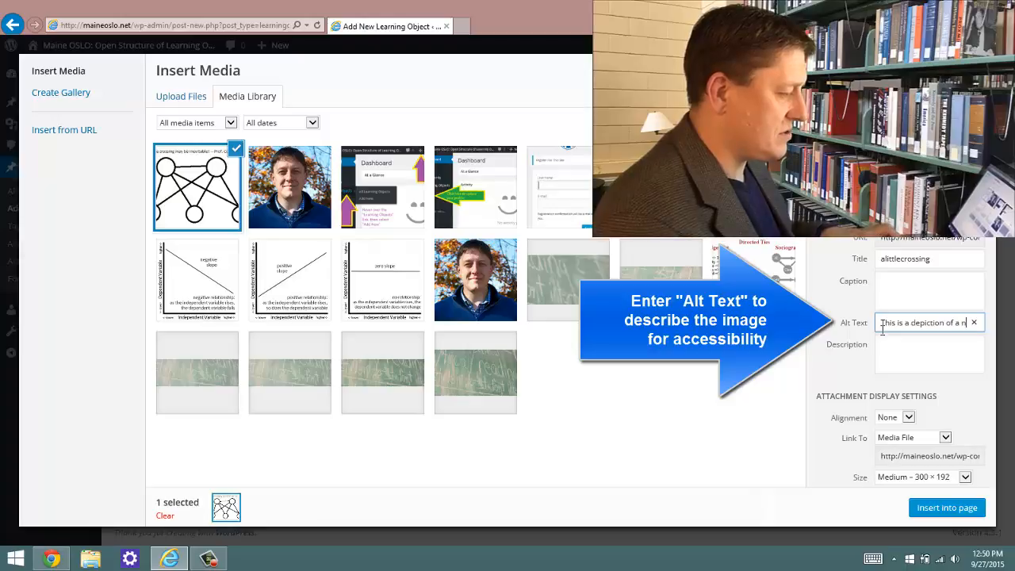
type("ocial network")
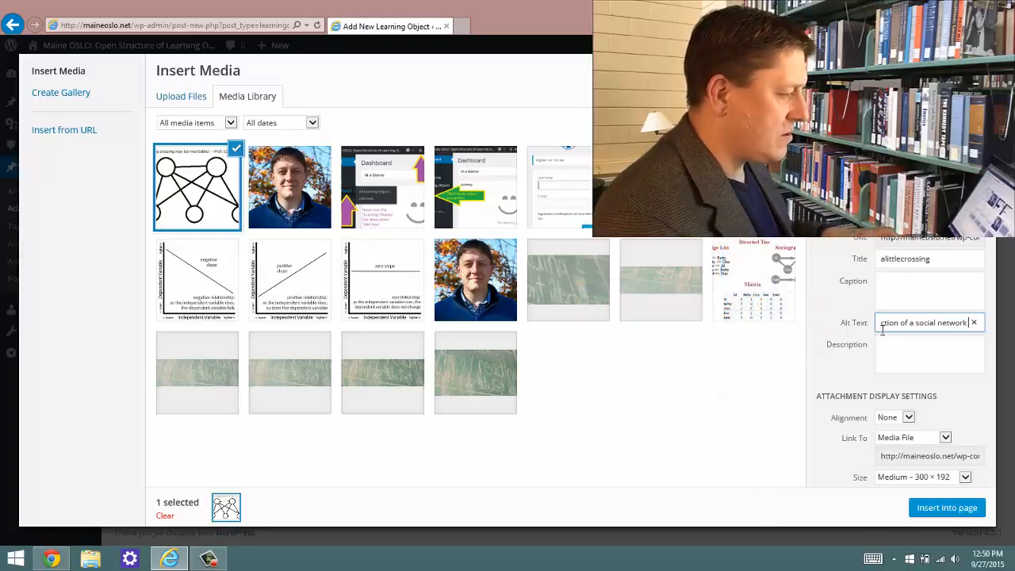
type(" with fi")
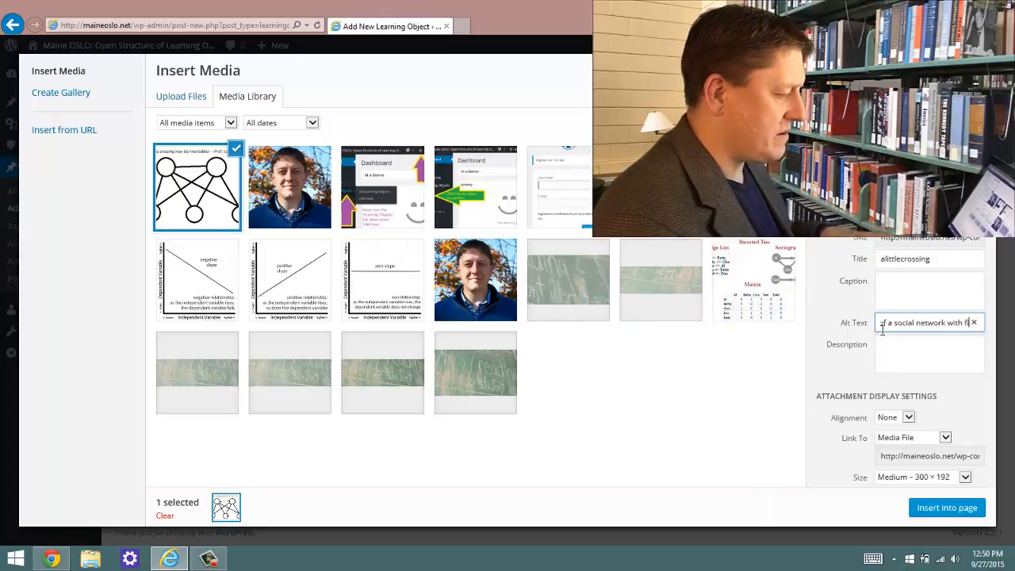
type("ve nodes.")
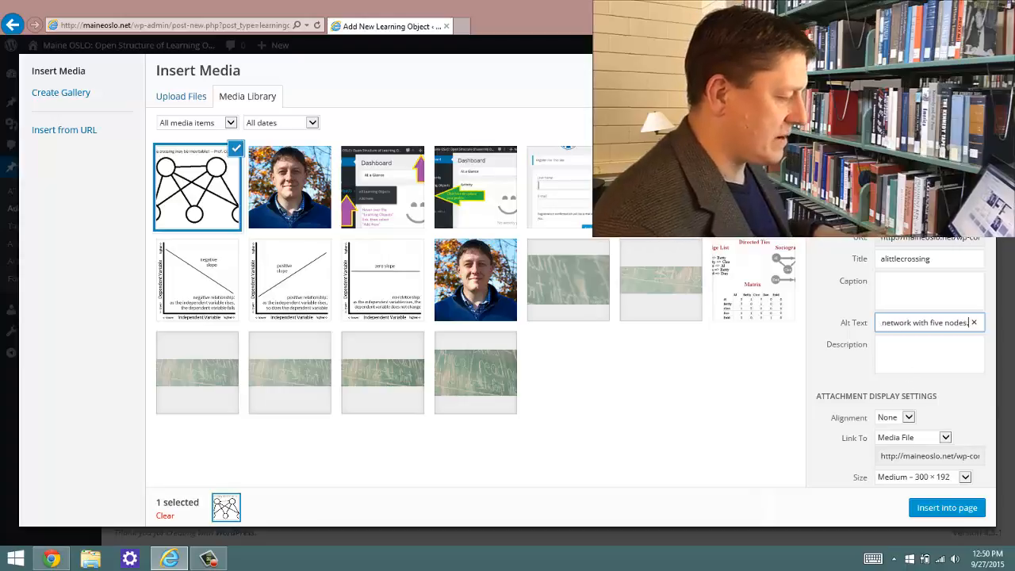
- Set the image's link to None and its size to Full Size – 438 × 280, and insert it into the page
left_click(890, 439)
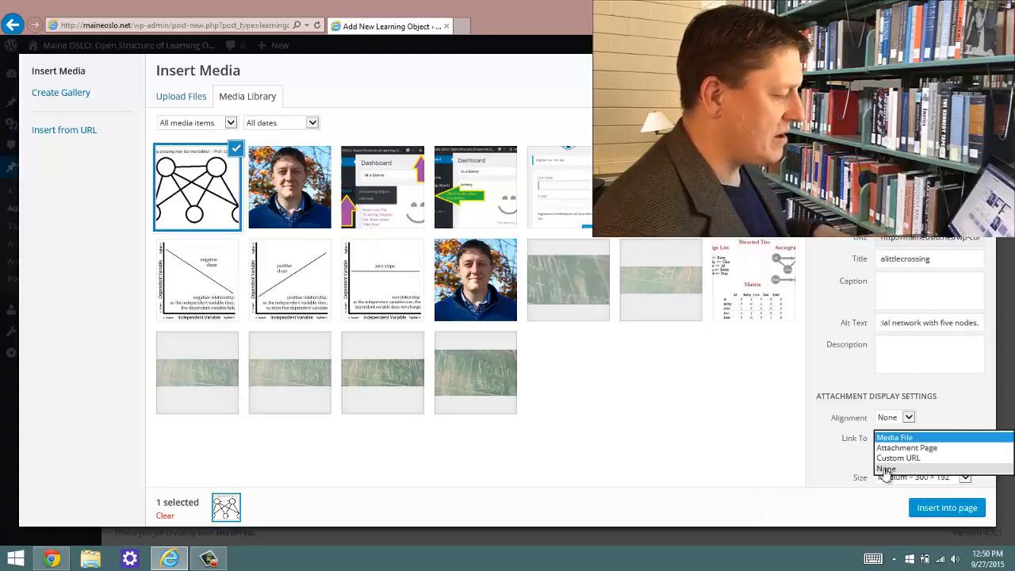
left_click(845, 462)
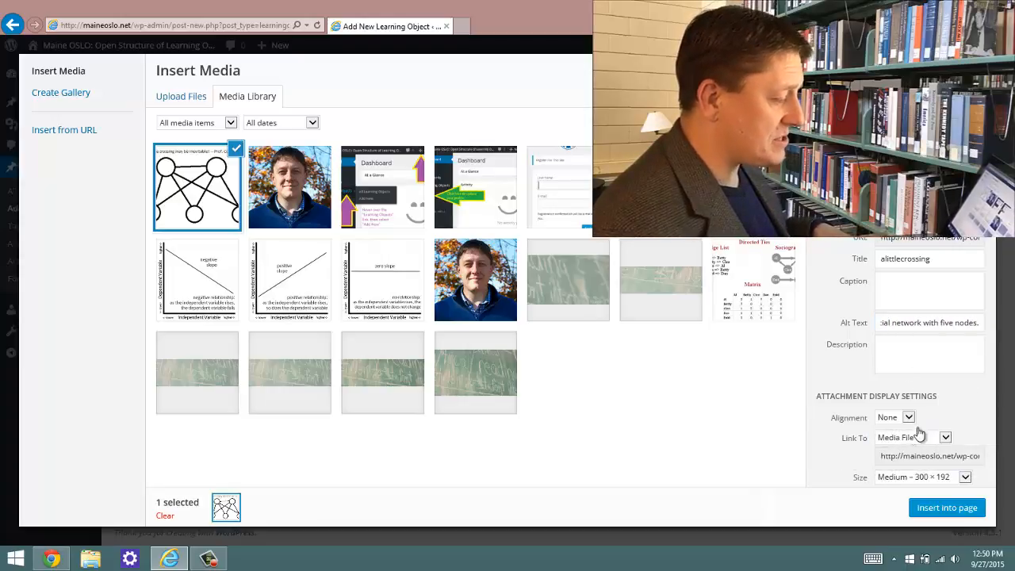
left_click(905, 437)
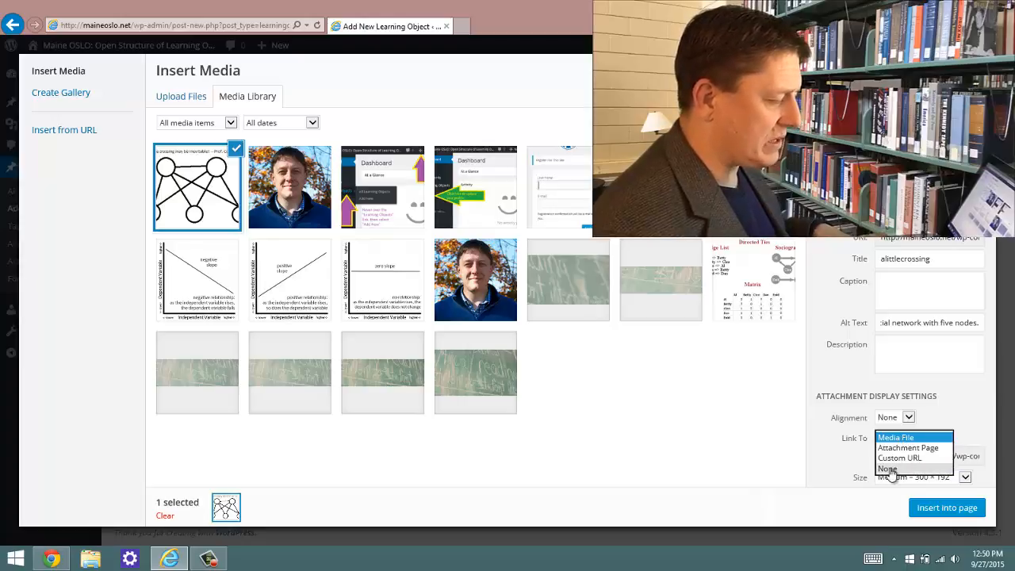
left_click(888, 468)
left_click(903, 462)
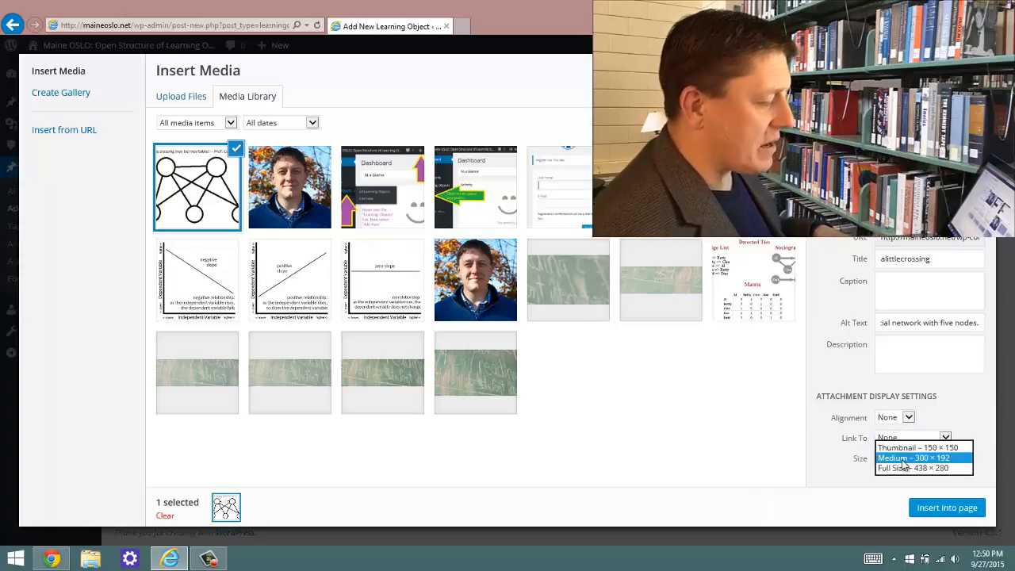
left_click(893, 469)
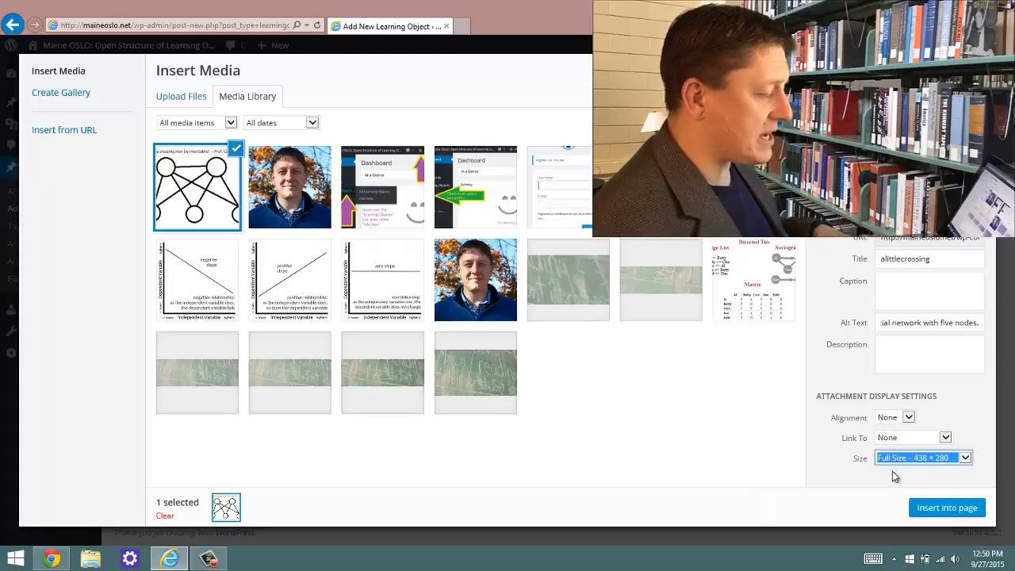
left_click(938, 514)
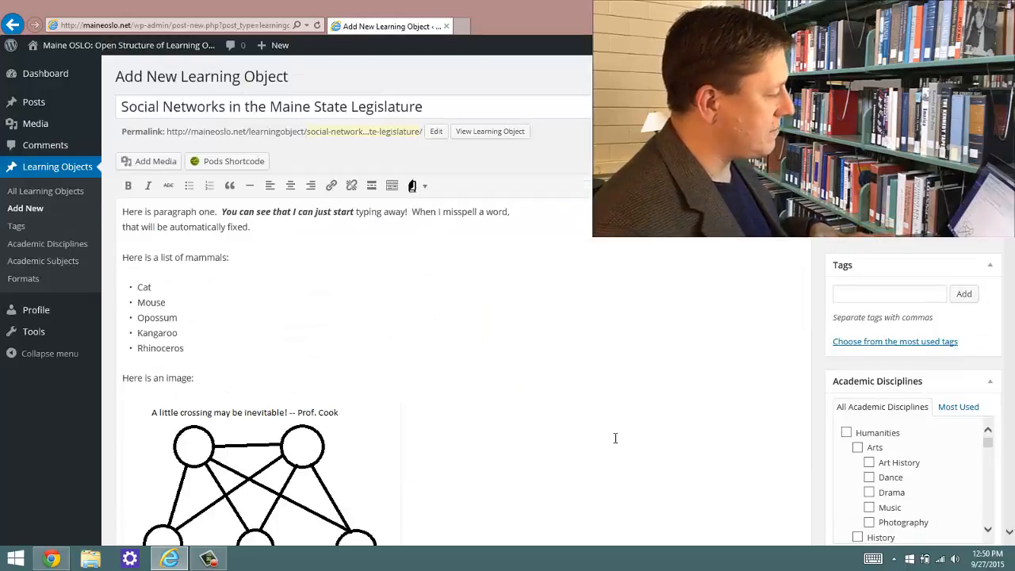
- Add a line reading "I can add a video:" between the image and paragraph two, with an empty line below it
left_click(552, 308)
key("Down")
key("Down")
key("Down")
key("Down")
key("Down")
key("Down")
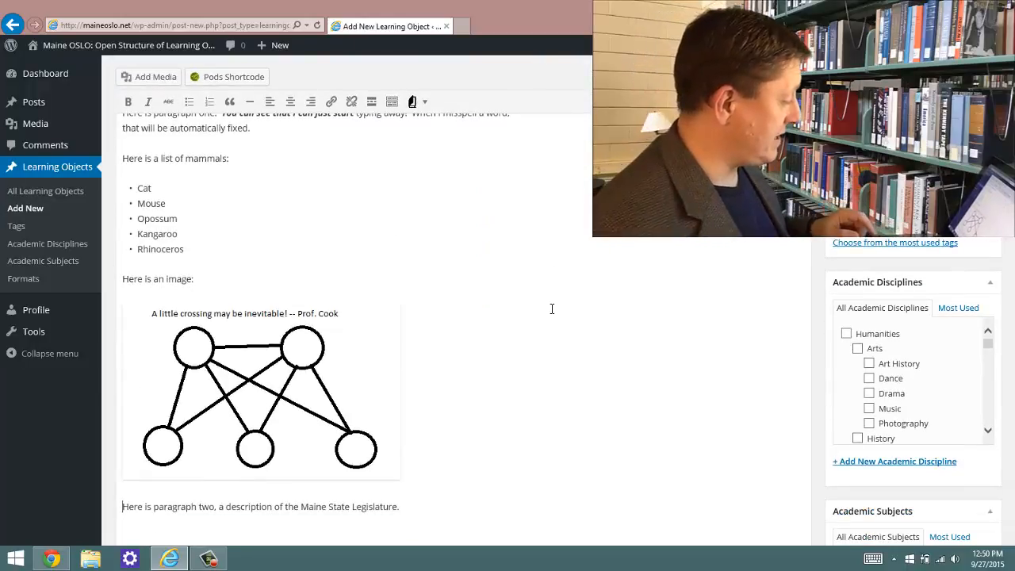
key("Return")
key("Return")
key("Up")
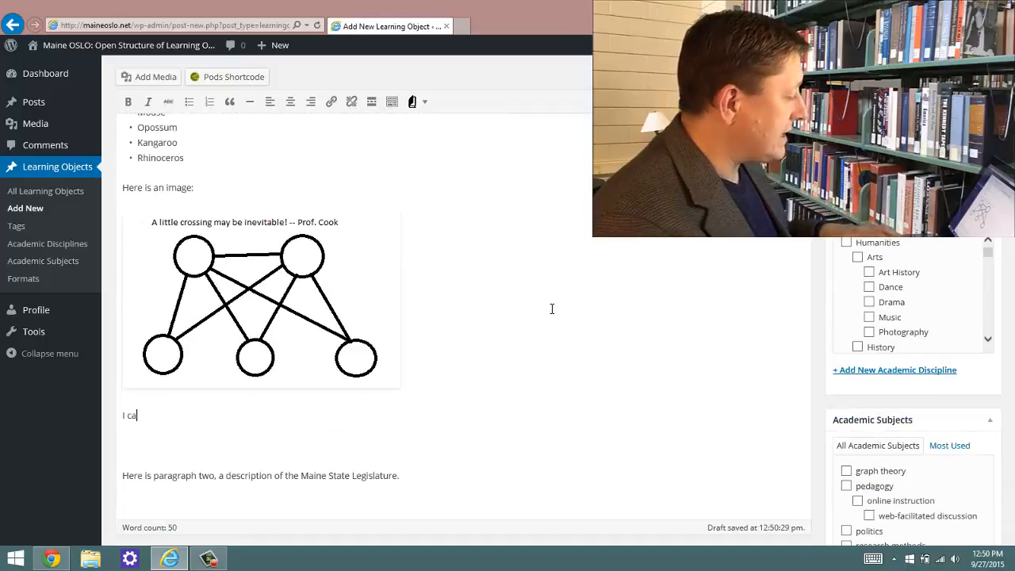
type("I can add a video:")
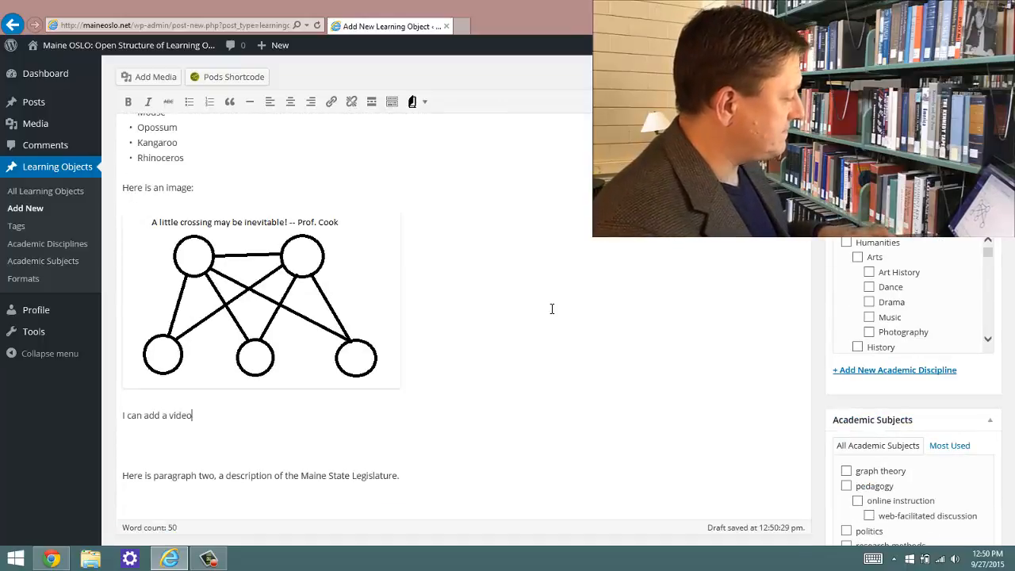
key("Return")
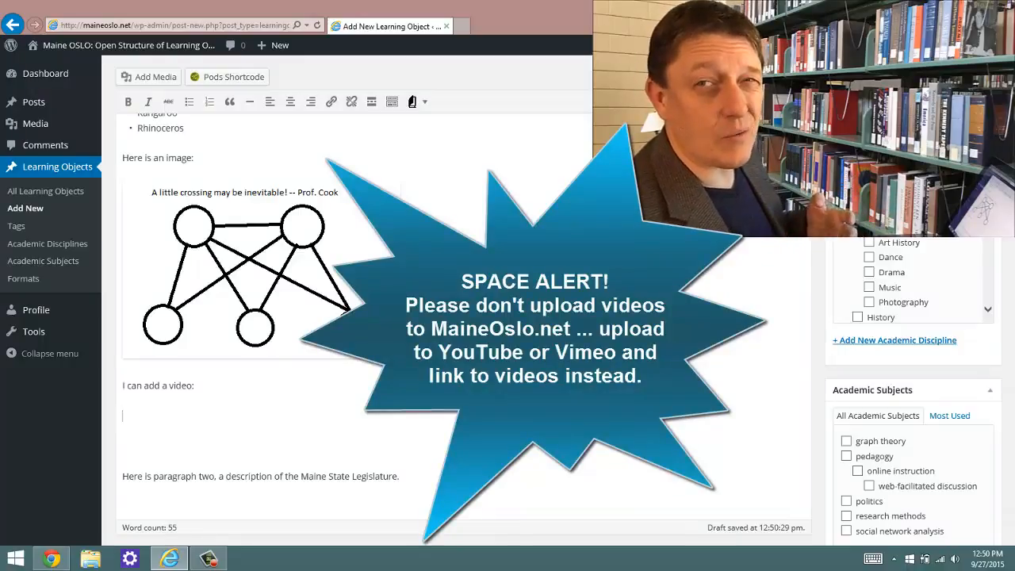
- Open the Insert from URL form for adding media, and load youtube.com in a new browser tab
left_click(159, 79)
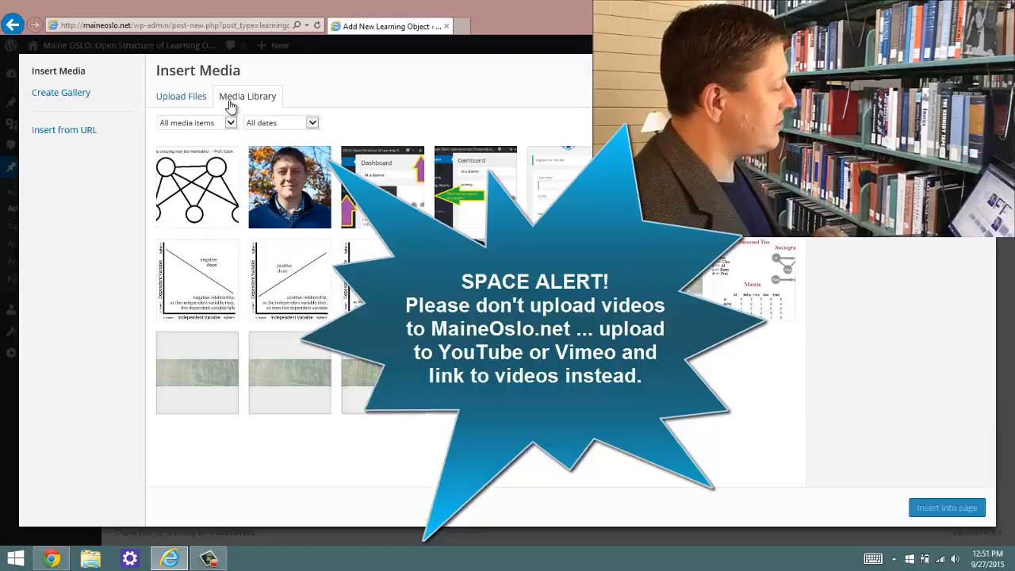
left_click(68, 135)
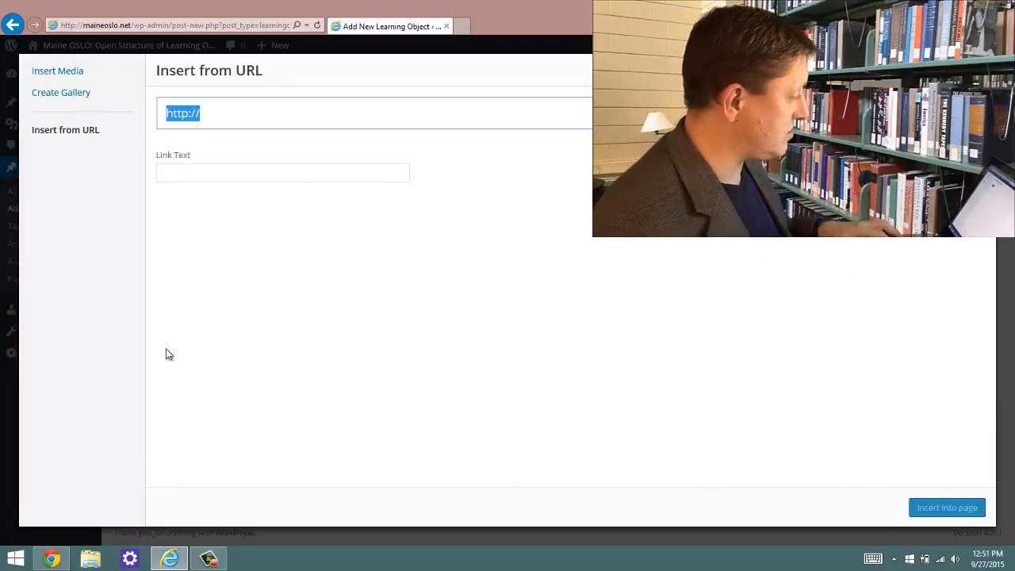
key("ctrl+t")
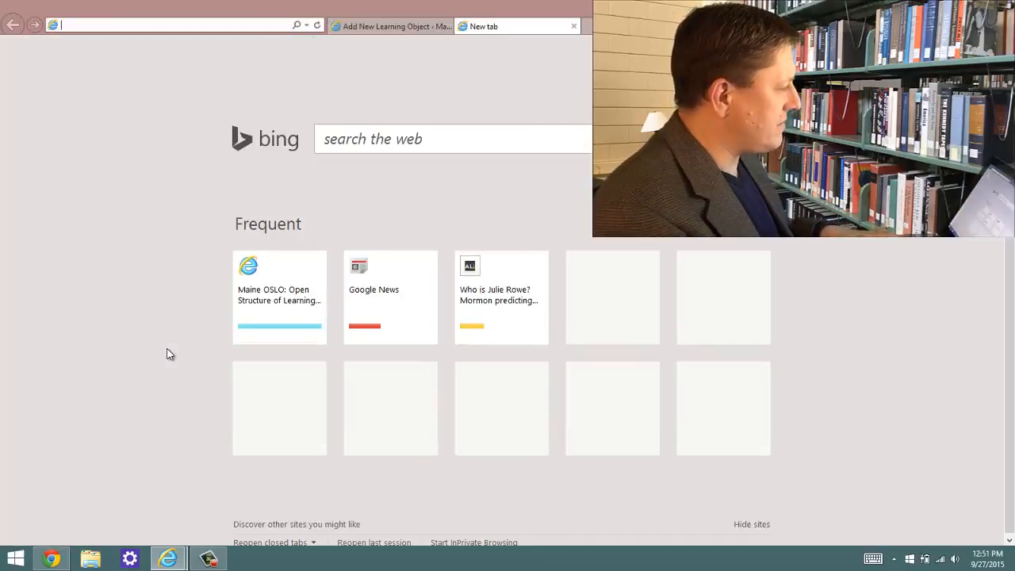
type("youtube.com/")
key("End")
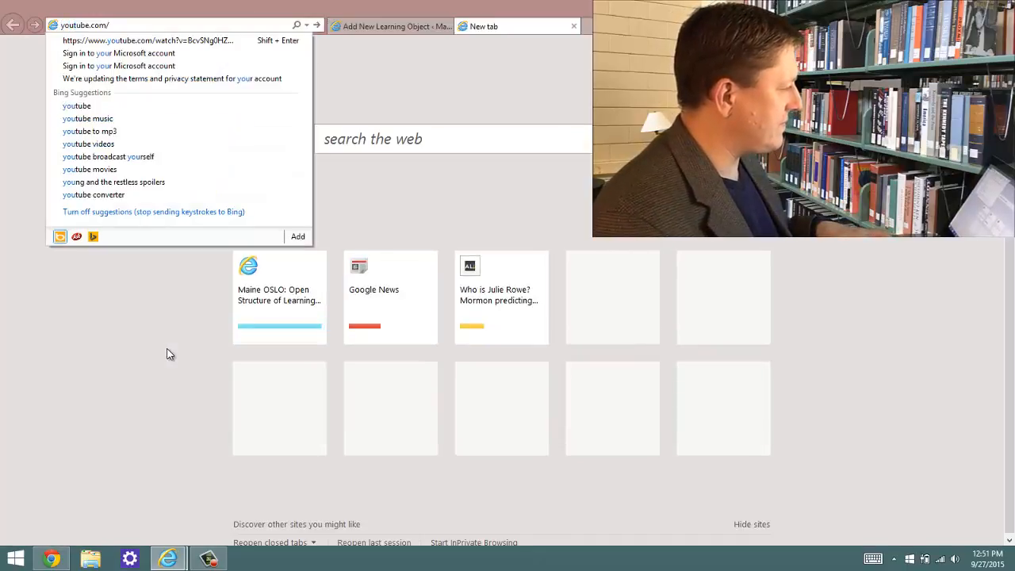
key("Return")
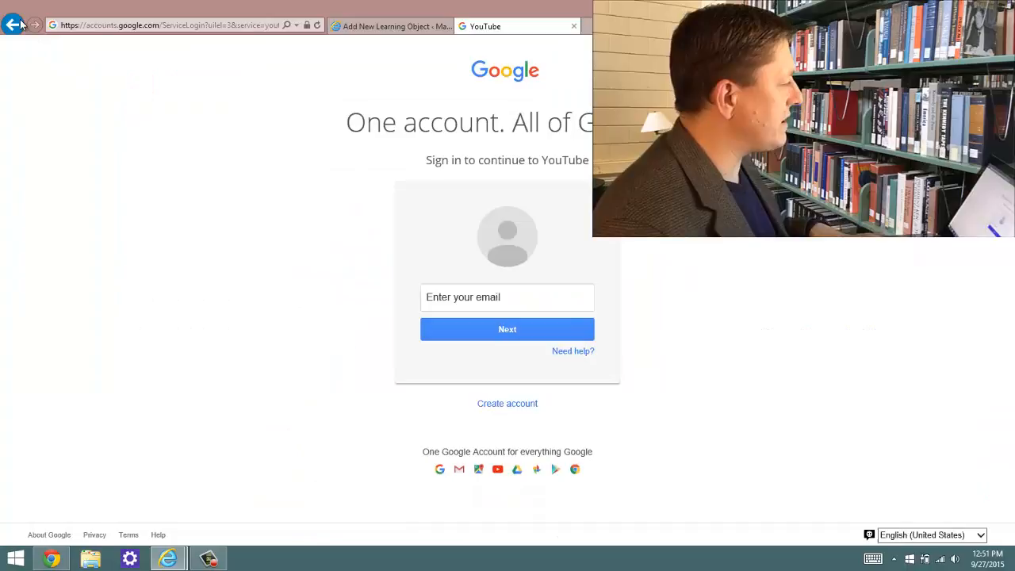
- Go back to the YouTube home page, open the video "Eddie Vedder & Beyoncé - Redemption Song - #GlobalCitizenFestival" and copy its web address
left_click(19, 24)
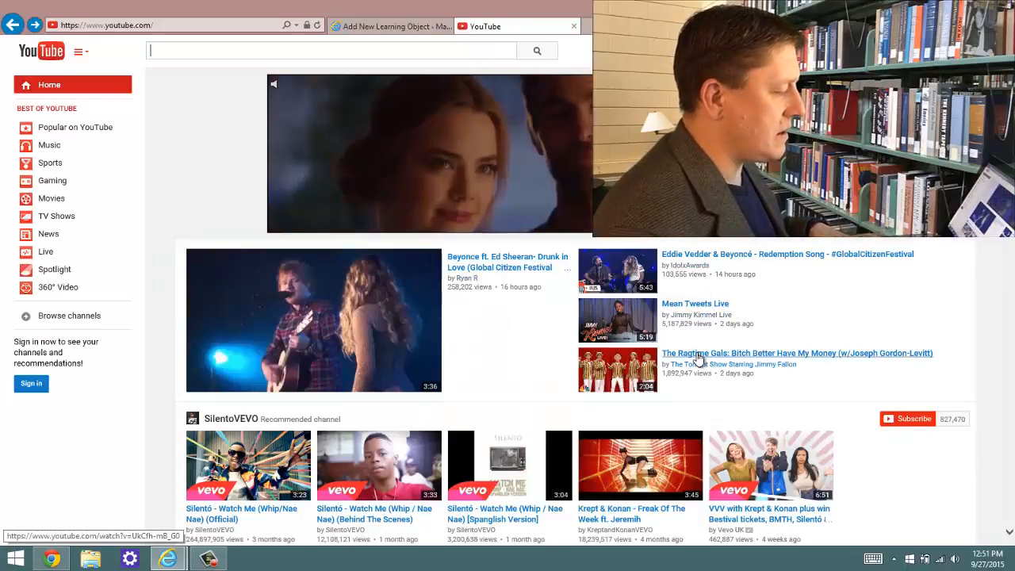
left_click(694, 255)
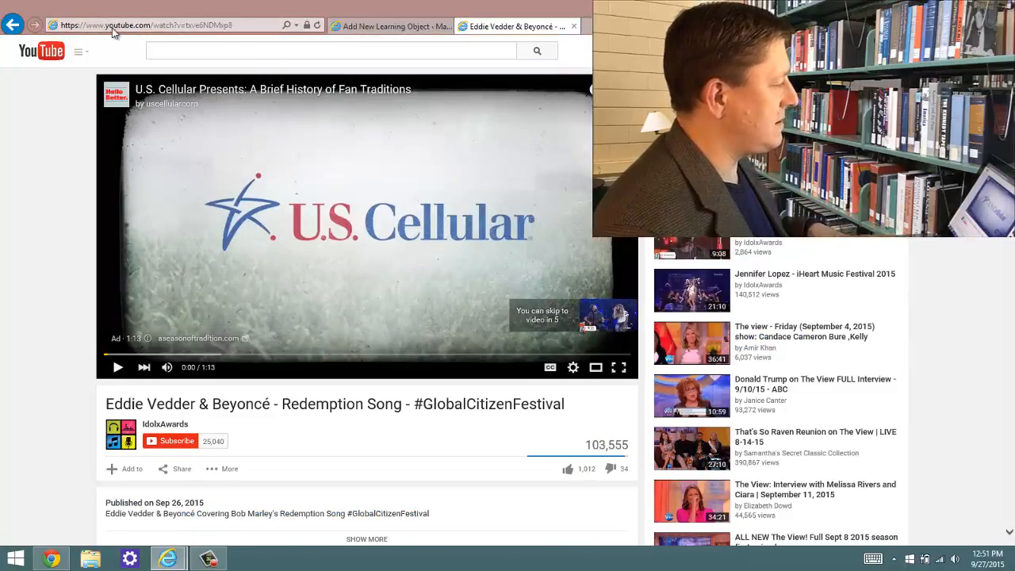
left_click(118, 24)
key("ctrl+c")
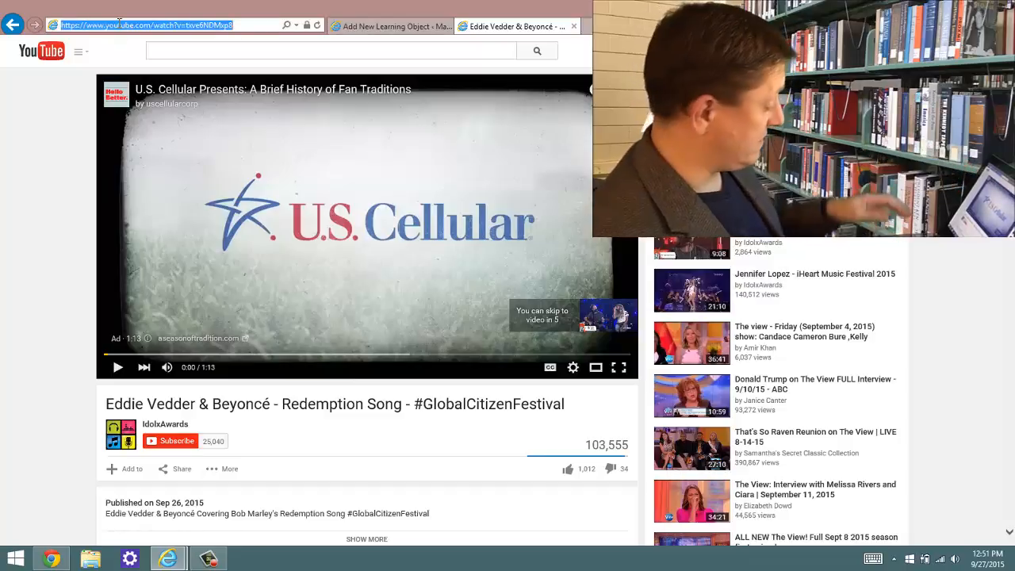
- Replace the placeholder address in the Insert from URL form with the copied YouTube address and insert the video into the page
left_click(393, 26)
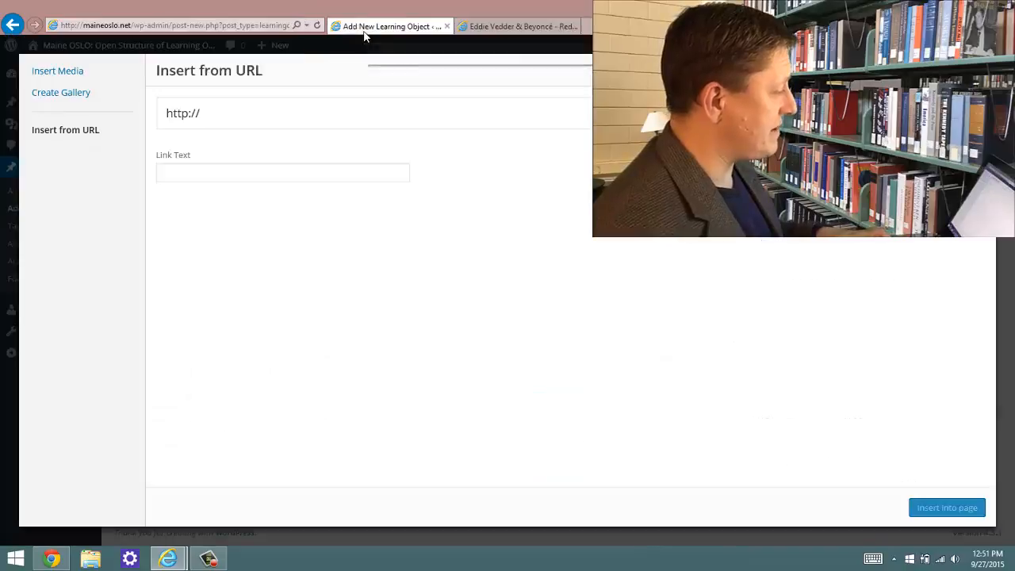
left_click(266, 112)
key("BackSpace")
key("BackSpace")
key("BackSpace")
key("BackSpace")
key("BackSpace")
key("BackSpace")
key("BackSpace")
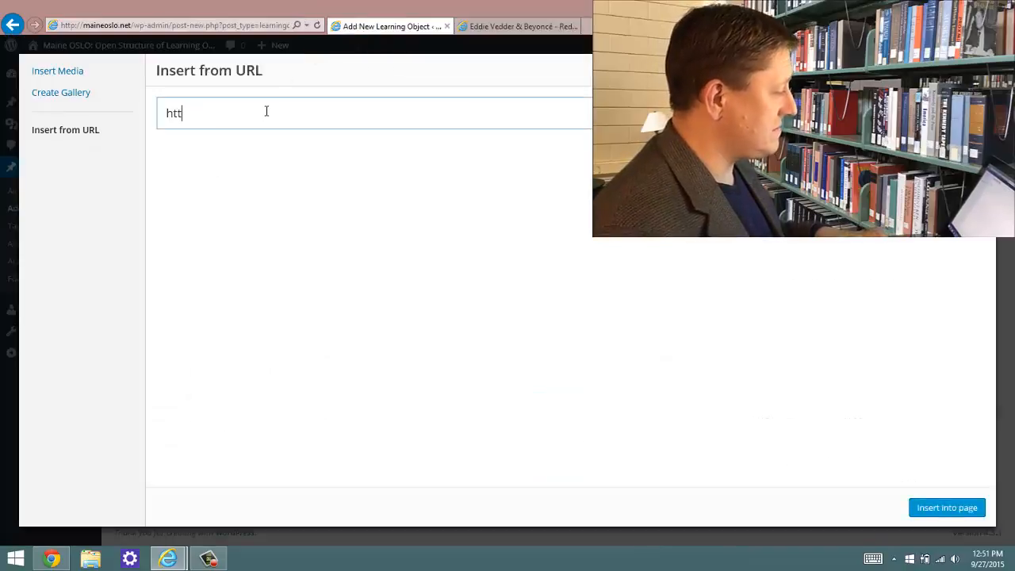
key("ctrl+v")
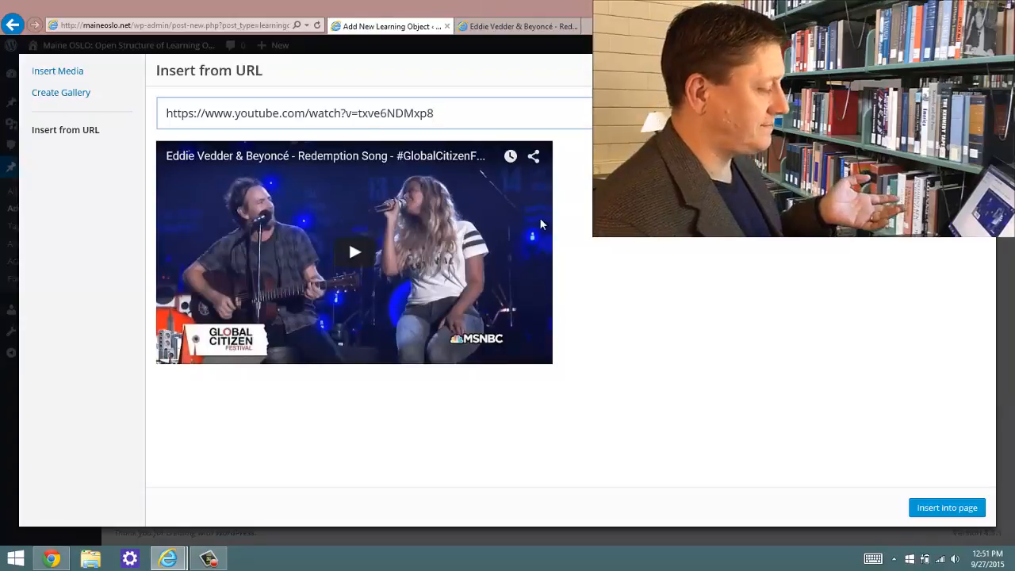
left_click(930, 511)
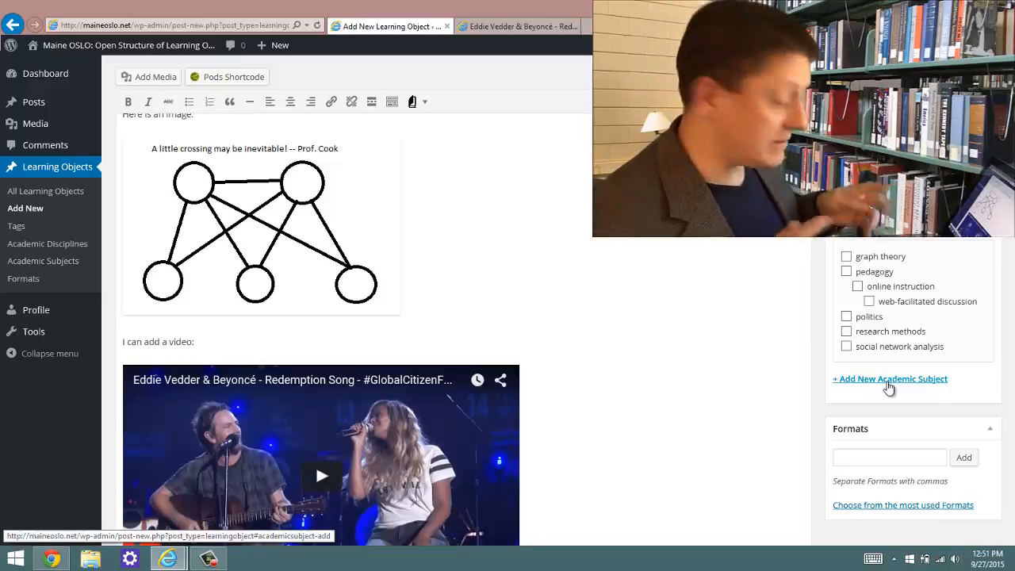
- Add a line reading "Here I am talking about the Maine State Legislature." between paragraph one and the list of mammals
left_click(757, 331)
key("Down")
key("Down")
scroll(757, 331, "up", 3)
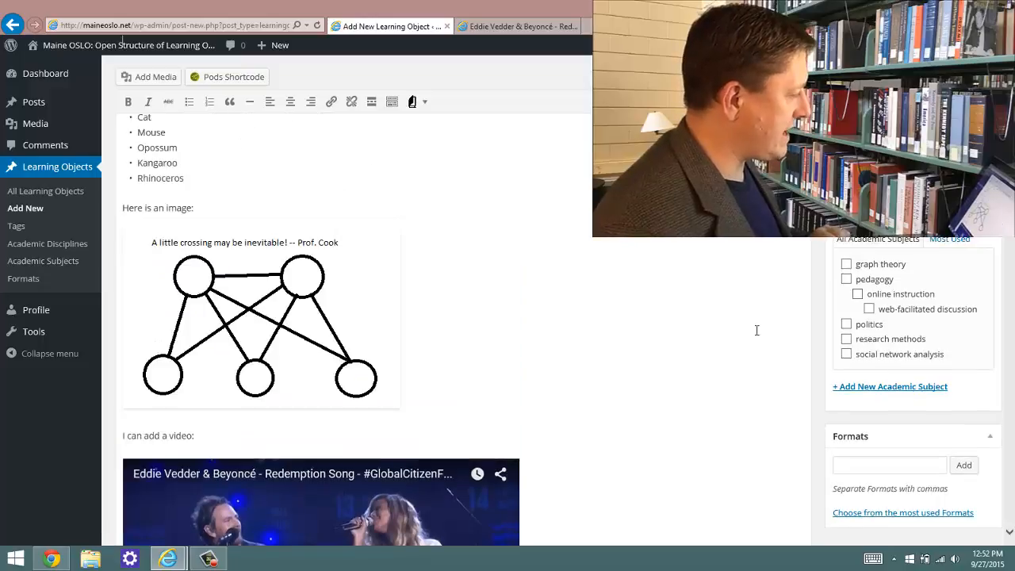
scroll(757, 331, "up", 2)
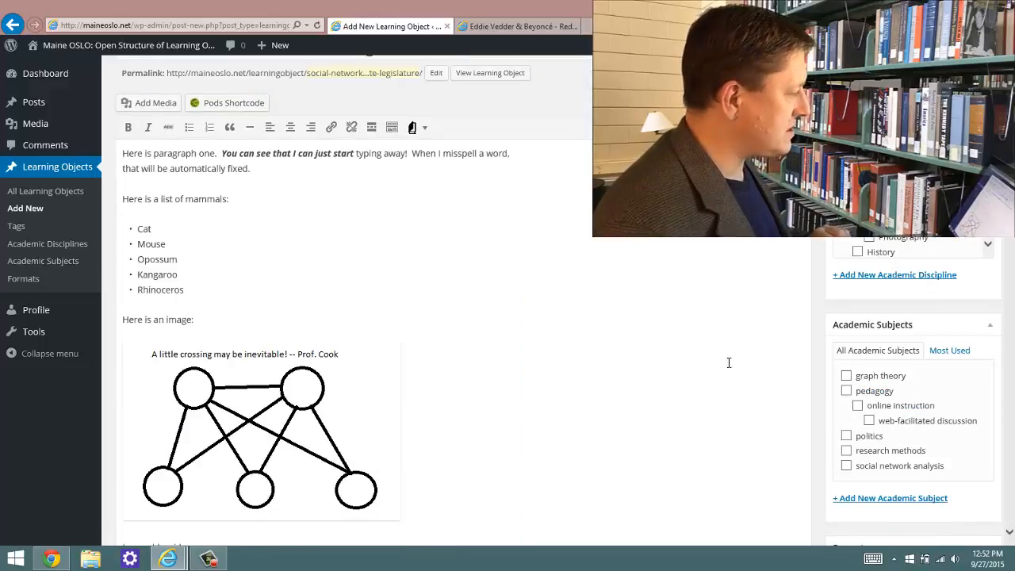
key("Return")
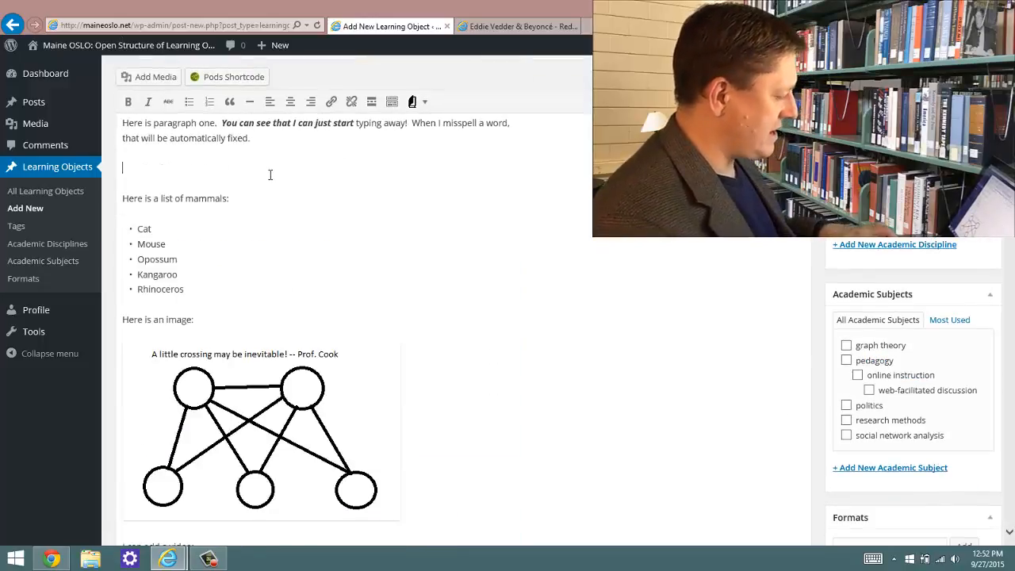
type("Here I am ta")
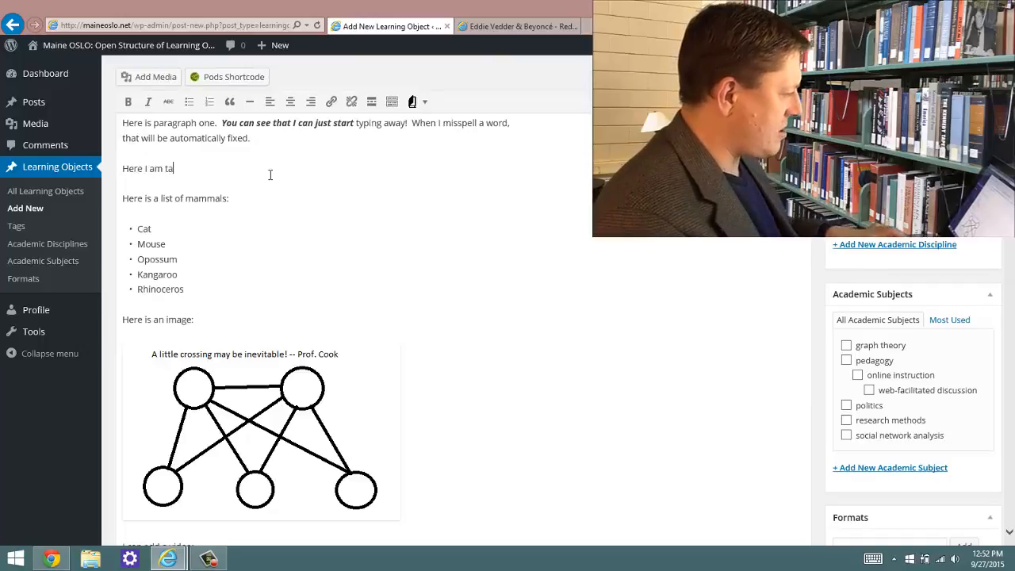
type("lking about the Maine State Legislature.")
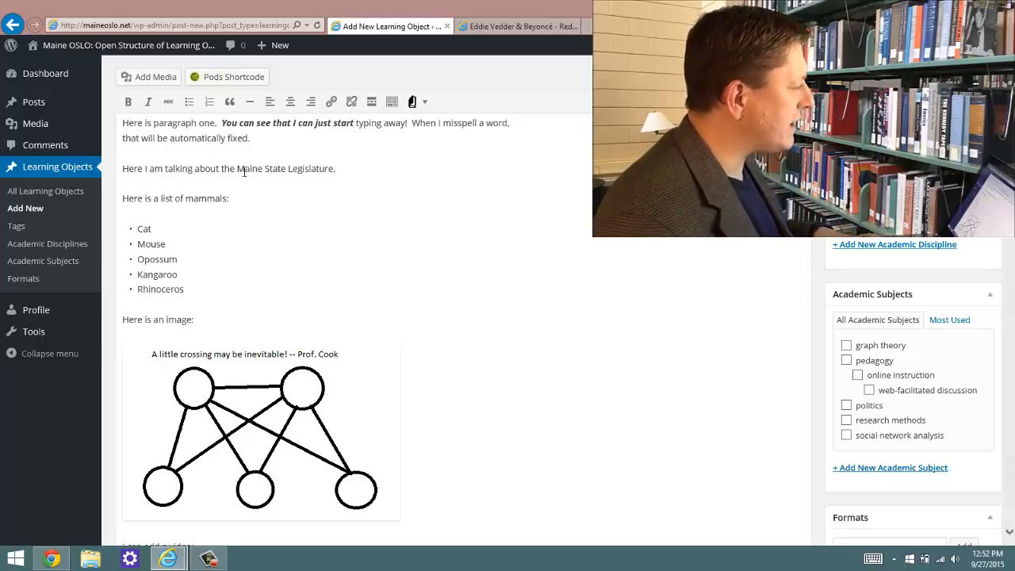
left_click_drag(238, 169, 333, 169)
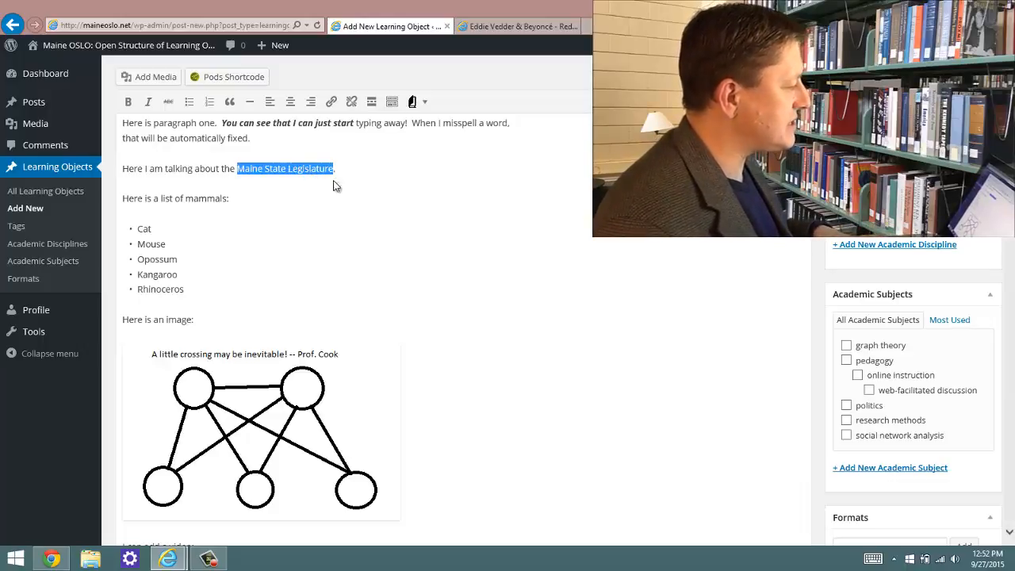
left_click(332, 101)
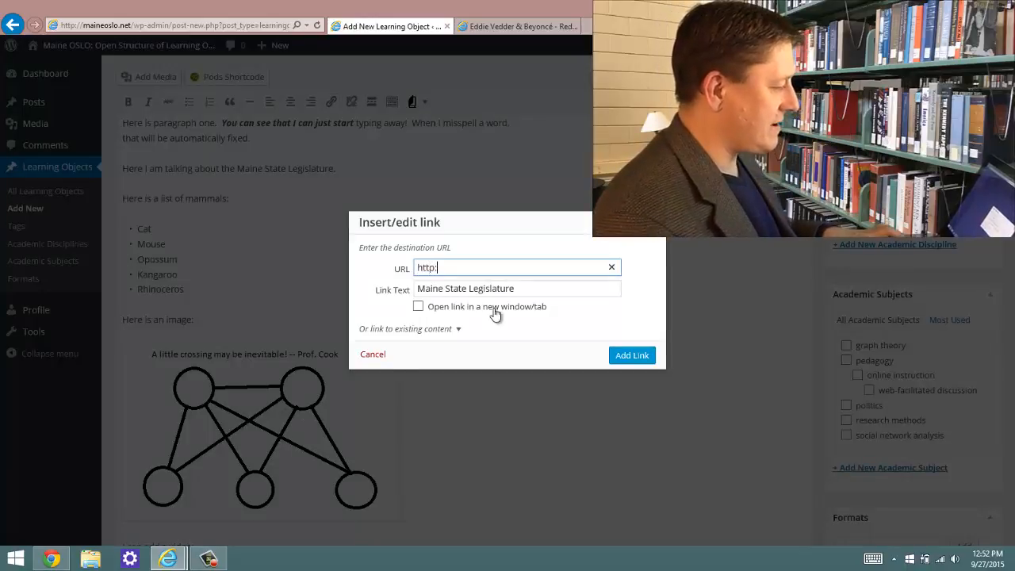
type("maine")
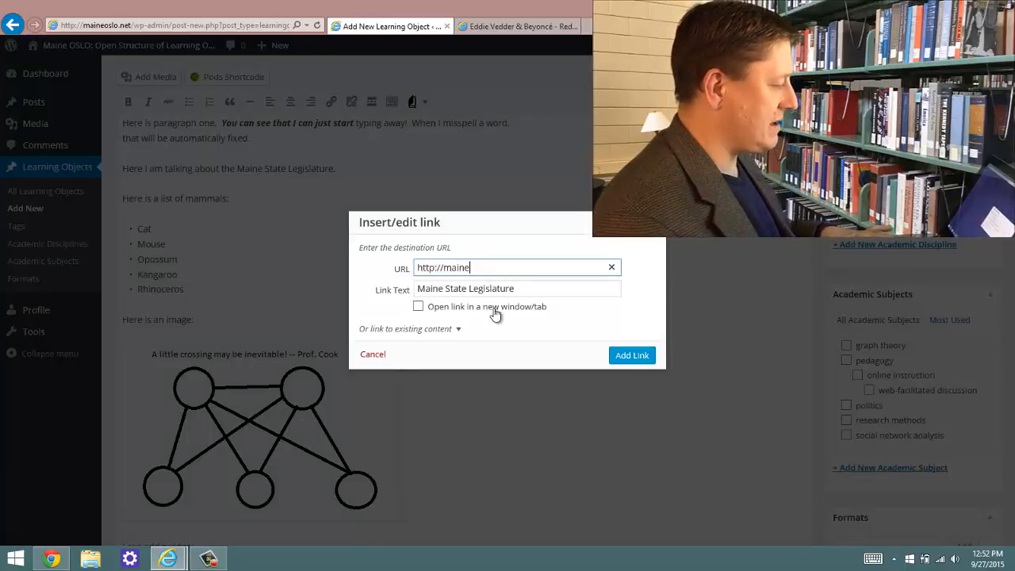
type("legislature.o")
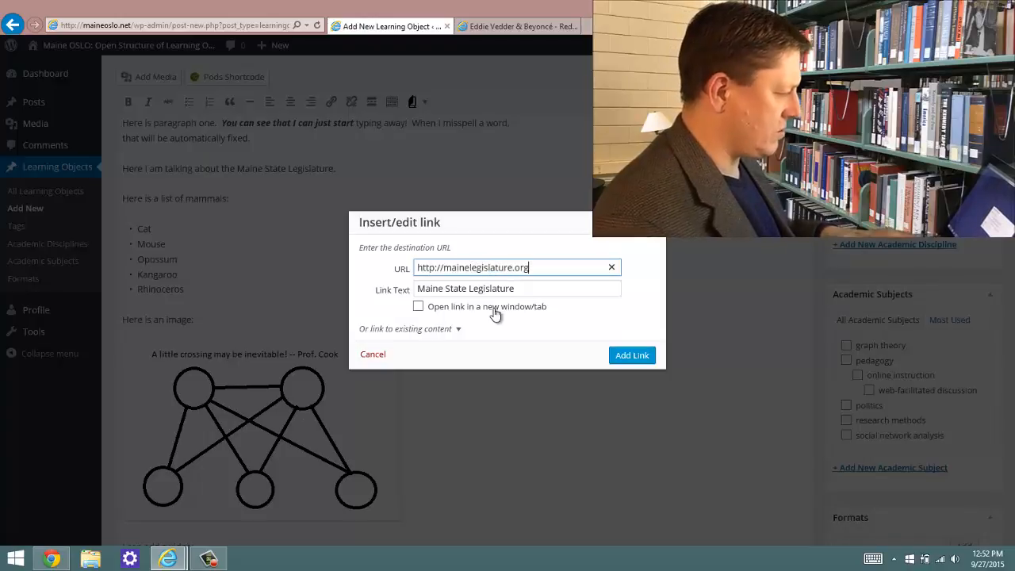
type("rg")
left_click(632, 356)
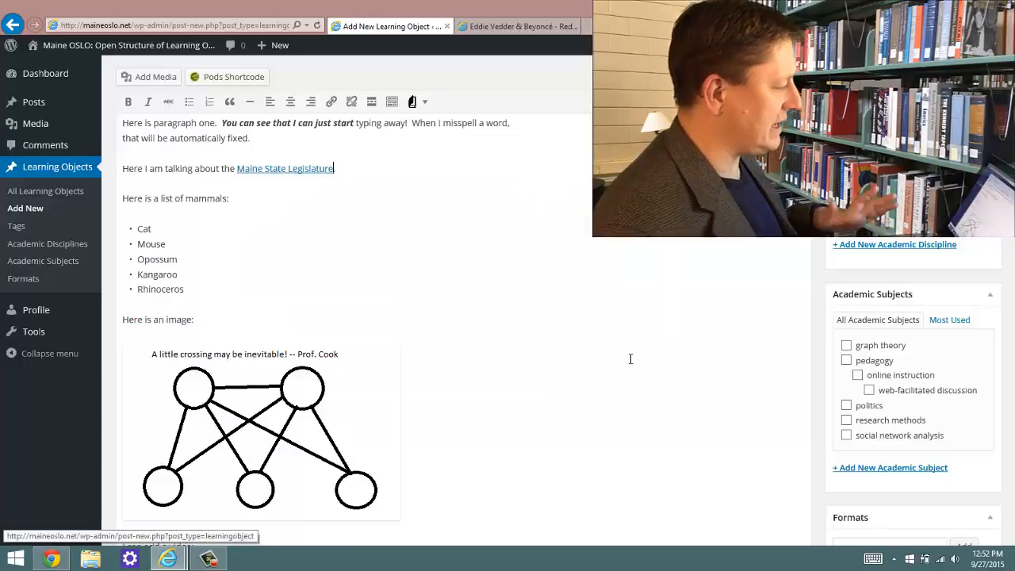
left_click(469, 197)
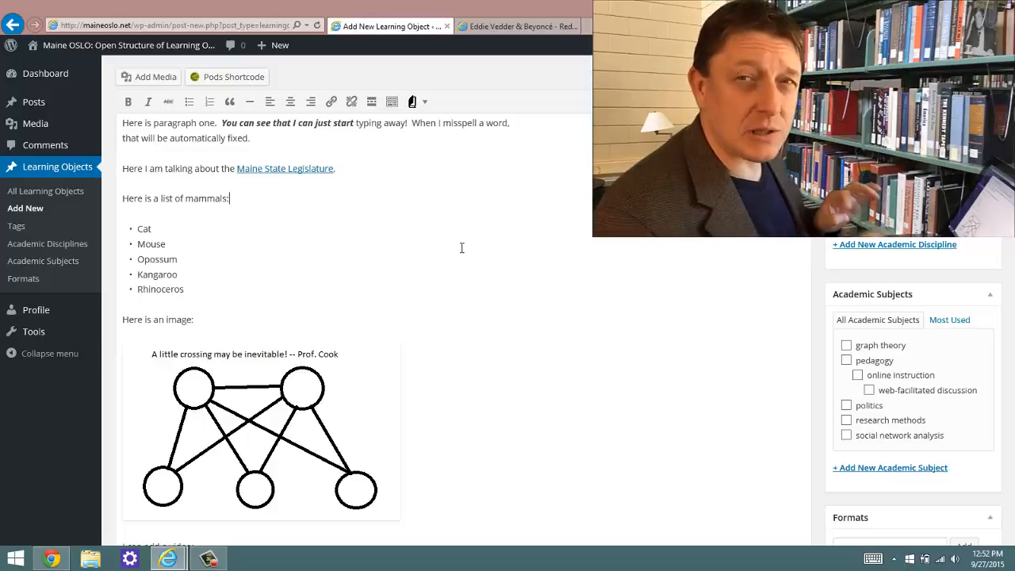
- Show the additional formatting options and add a Heading 1 line reading "Here is my top header" below paragraph one
right_click(394, 105)
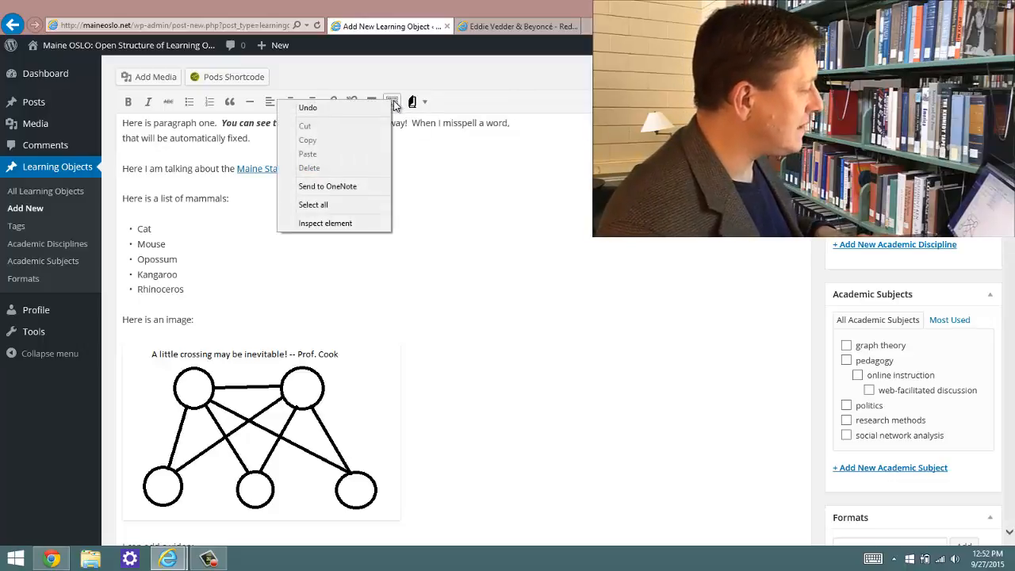
left_click(392, 101)
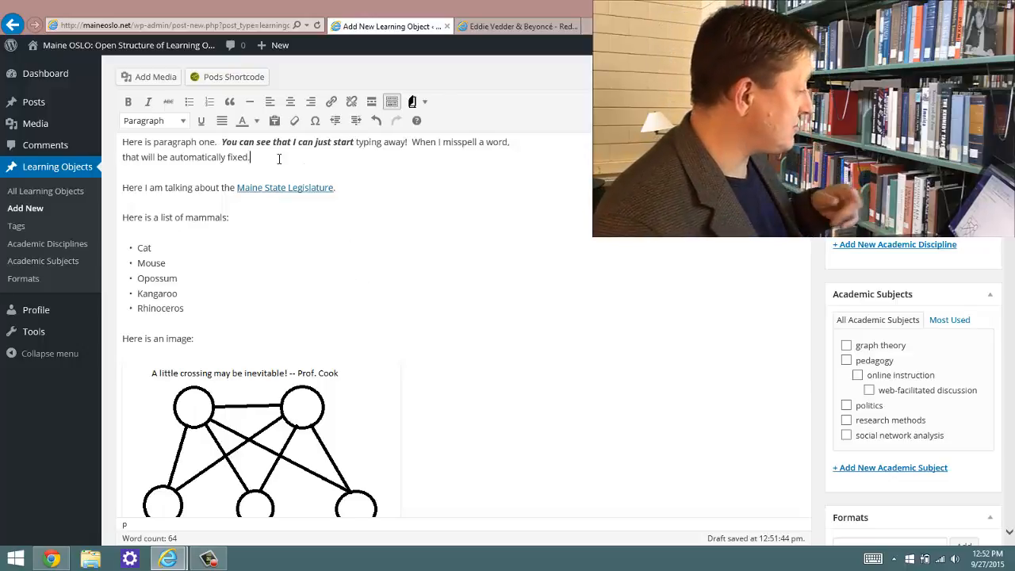
key("Return")
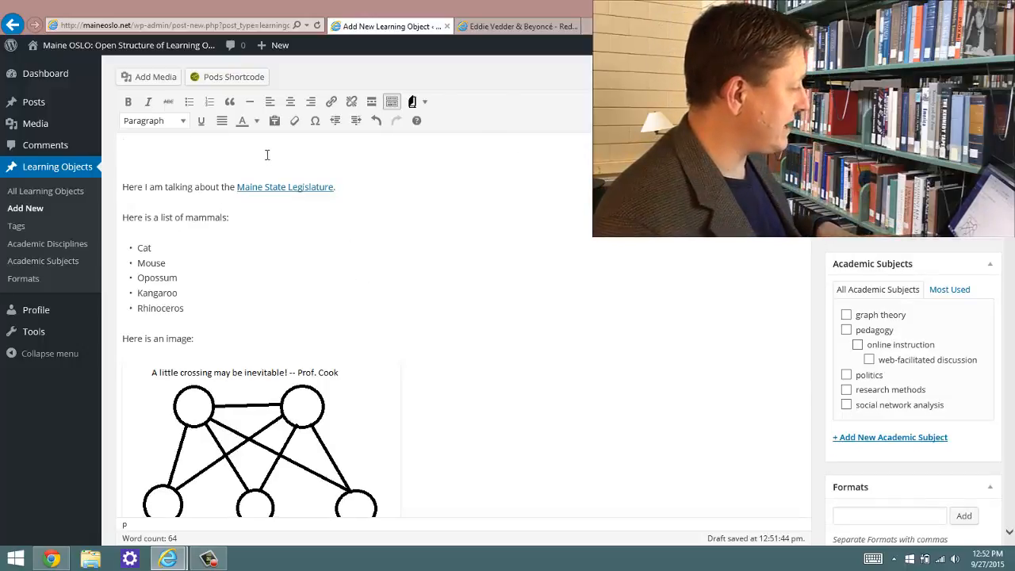
left_click(181, 121)
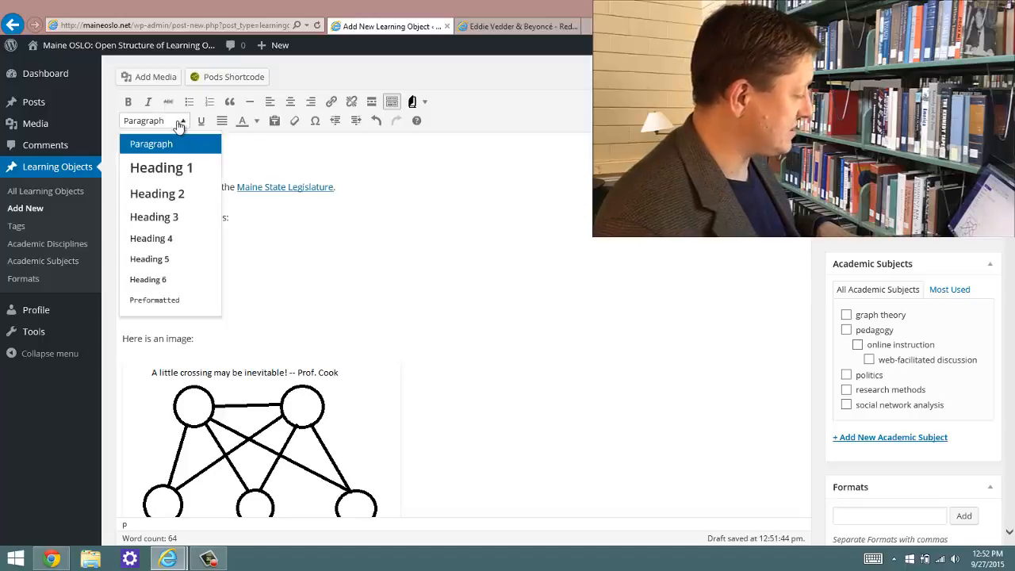
left_click(163, 168)
type("He")
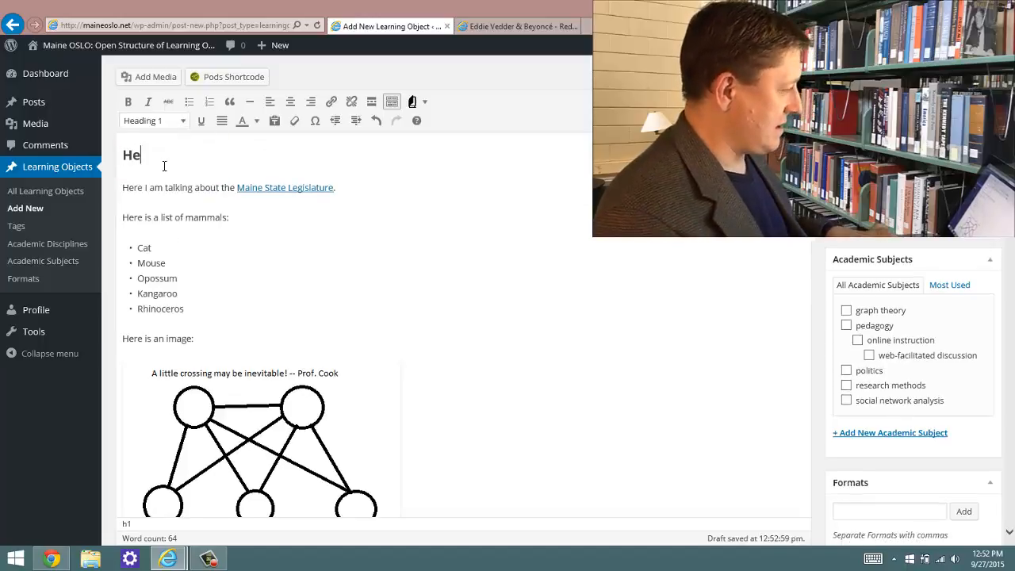
type("re is my")
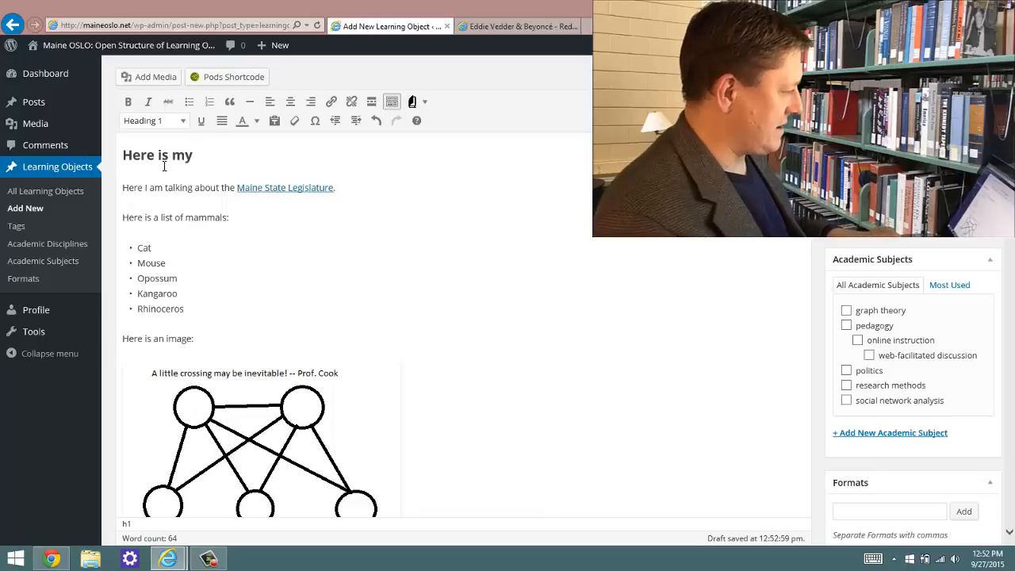
type(" top header")
key("Return")
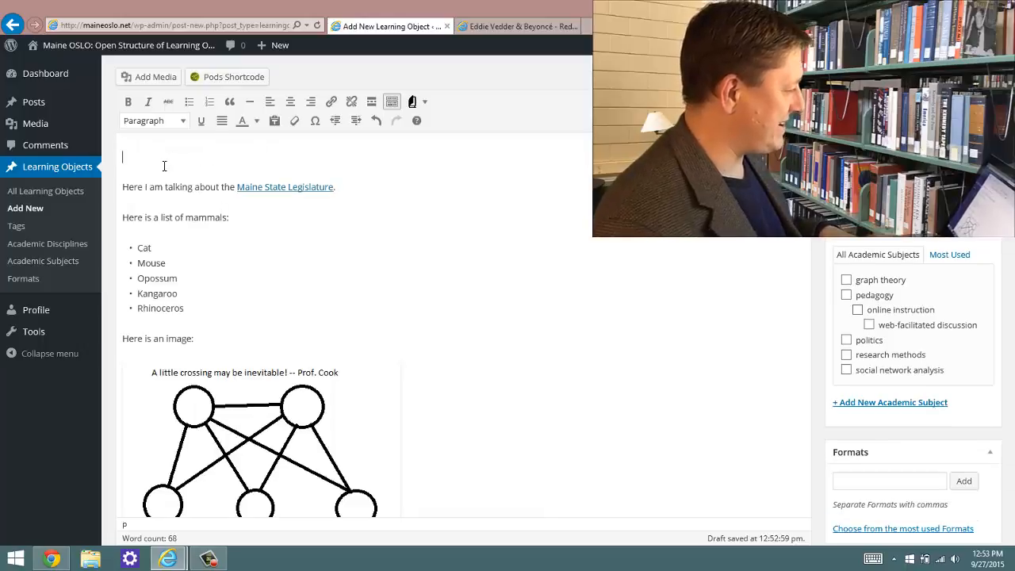
- Add a Heading 2 line reading "Here is my second header." below the top header, followed by an empty line
left_click(180, 121)
left_click(159, 195)
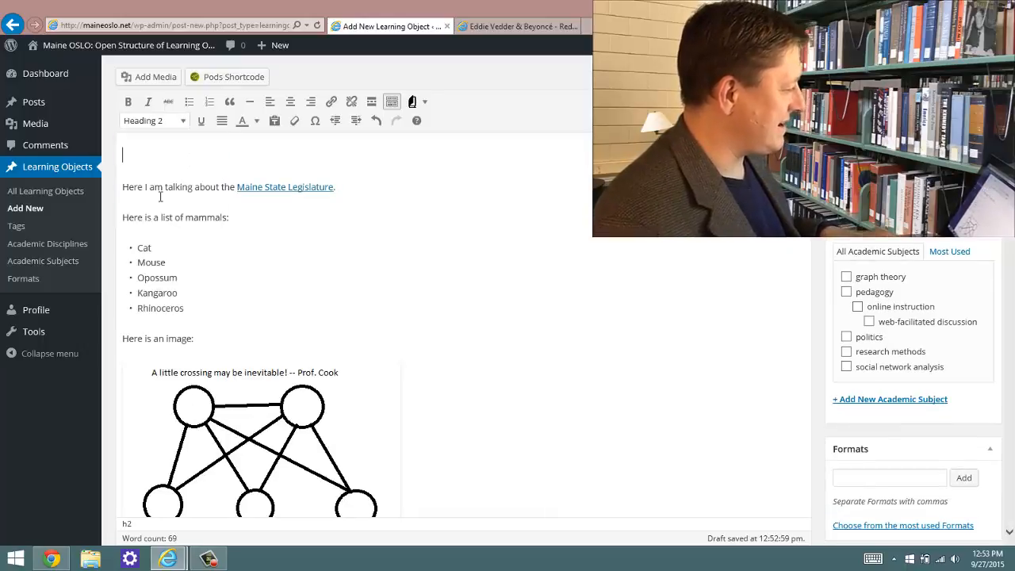
type("Here is my")
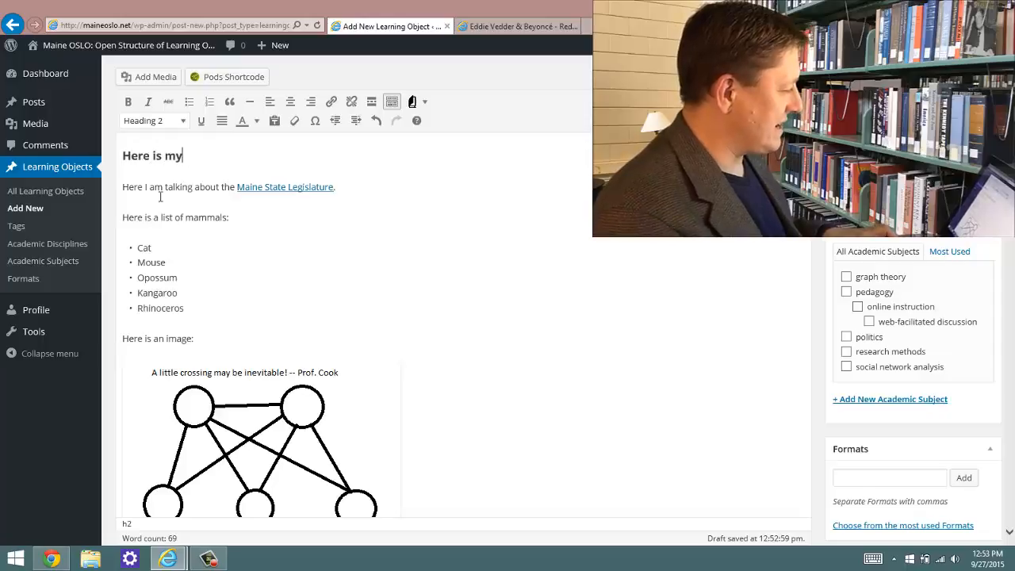
type(" second header.")
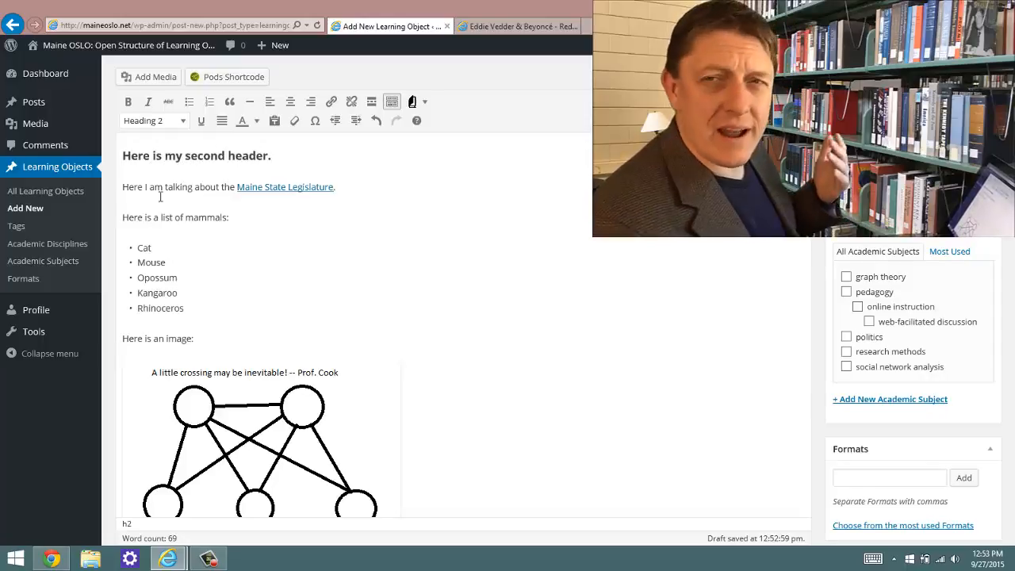
key("Return")
scroll(159, 197, "up", 3)
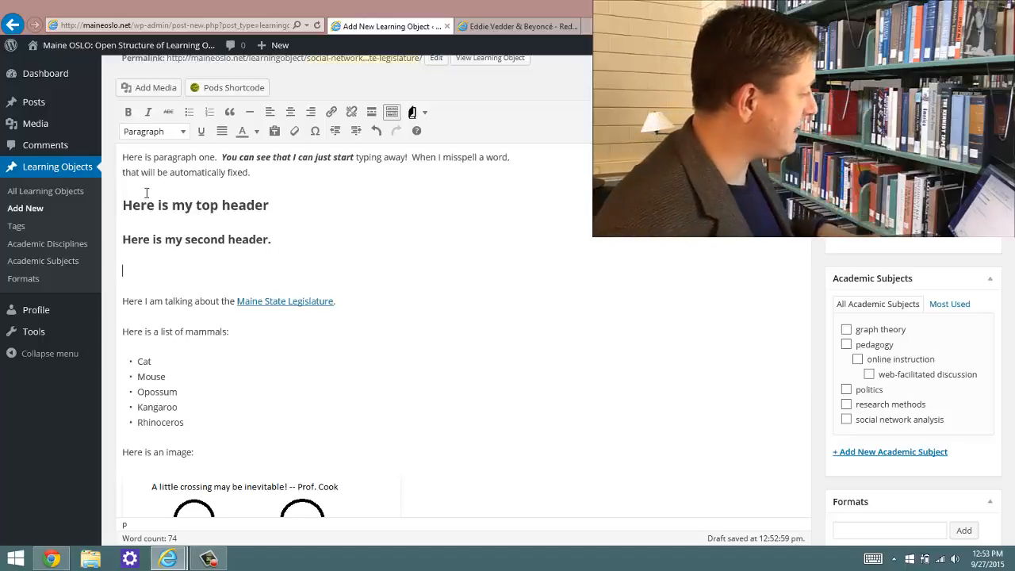
left_click(183, 132)
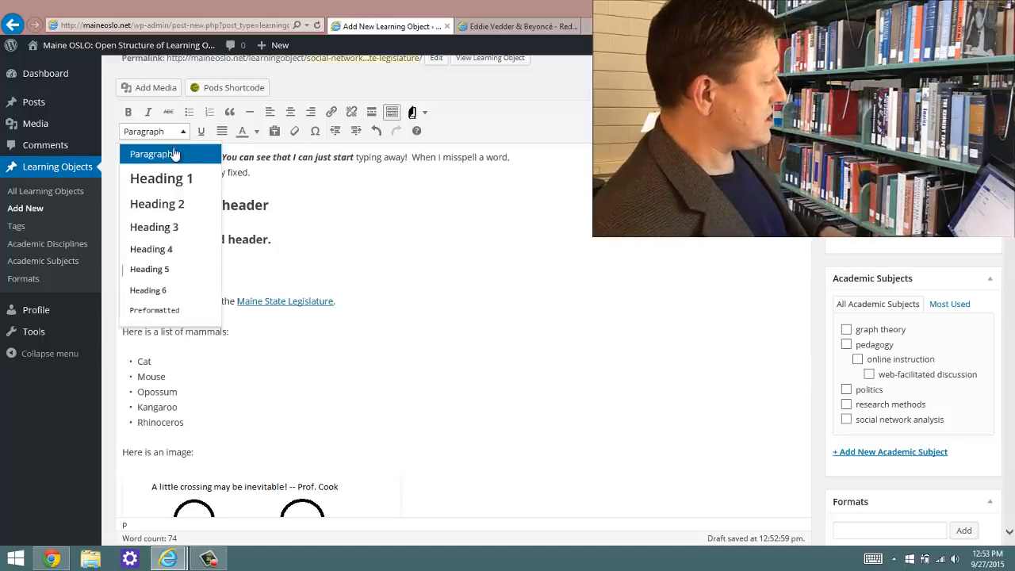
left_click(365, 231)
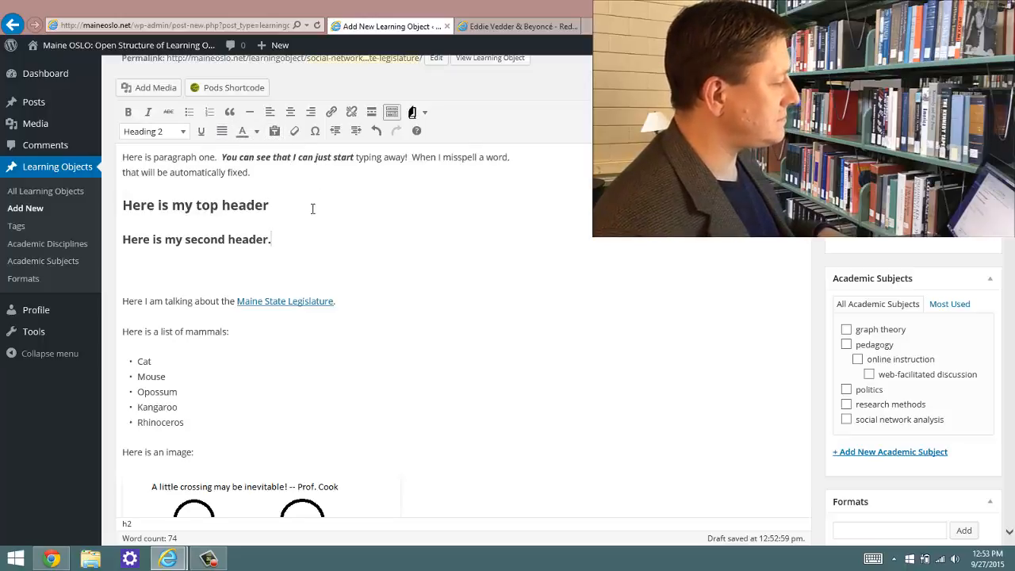
- Color the heading text "Here is my top header" red
left_click_drag(279, 205, 124, 207)
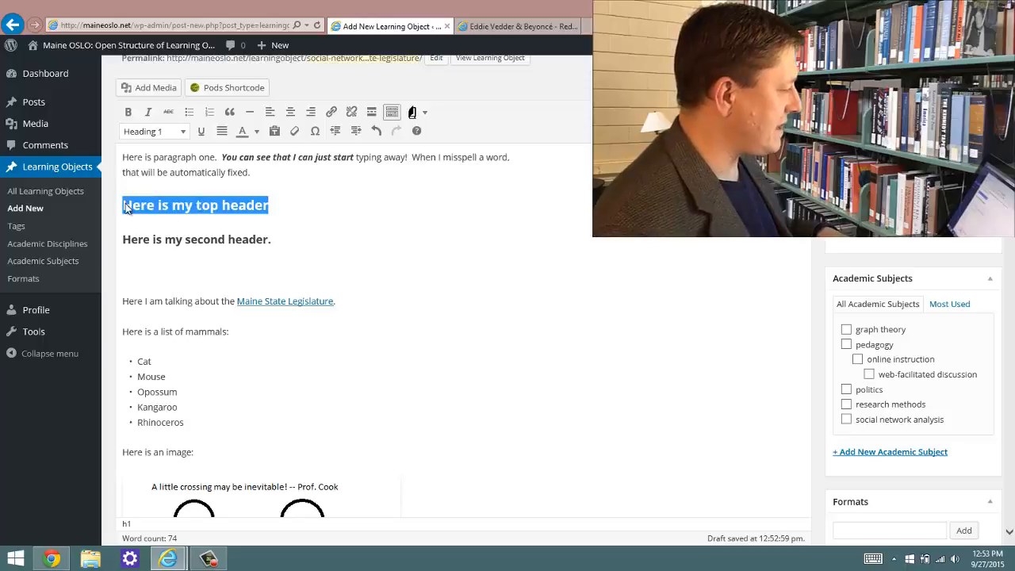
left_click(257, 133)
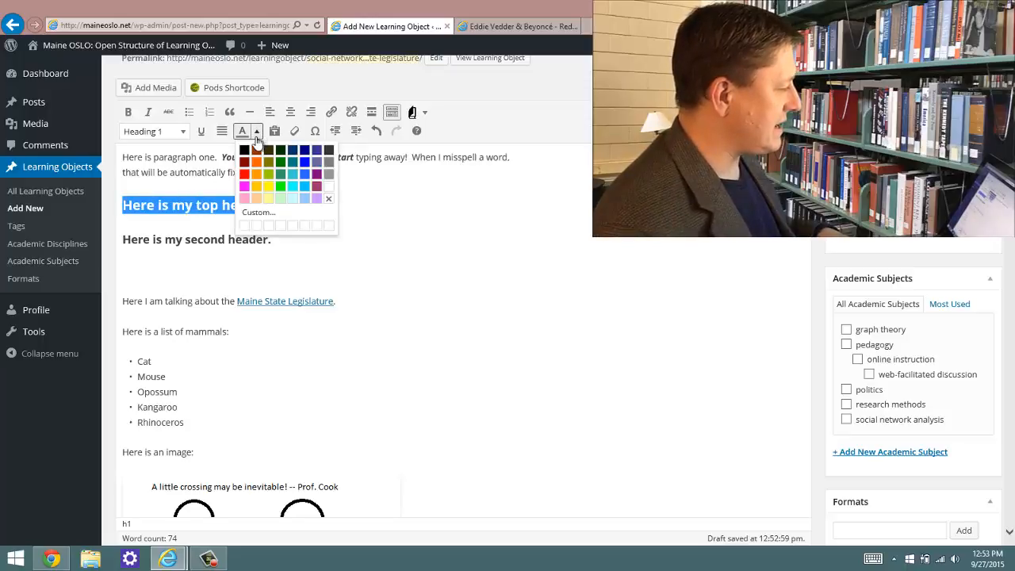
left_click(243, 176)
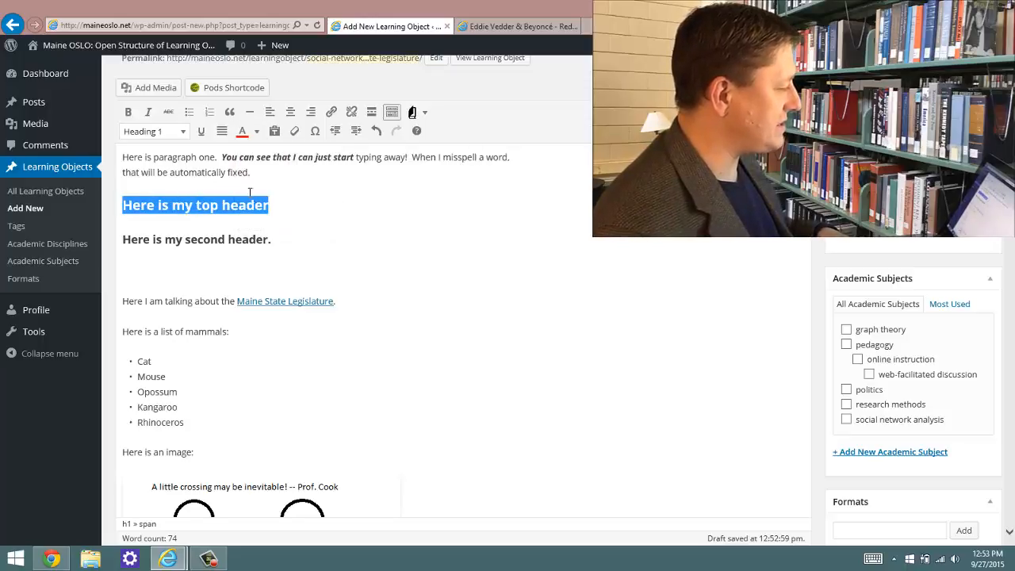
left_click(256, 173)
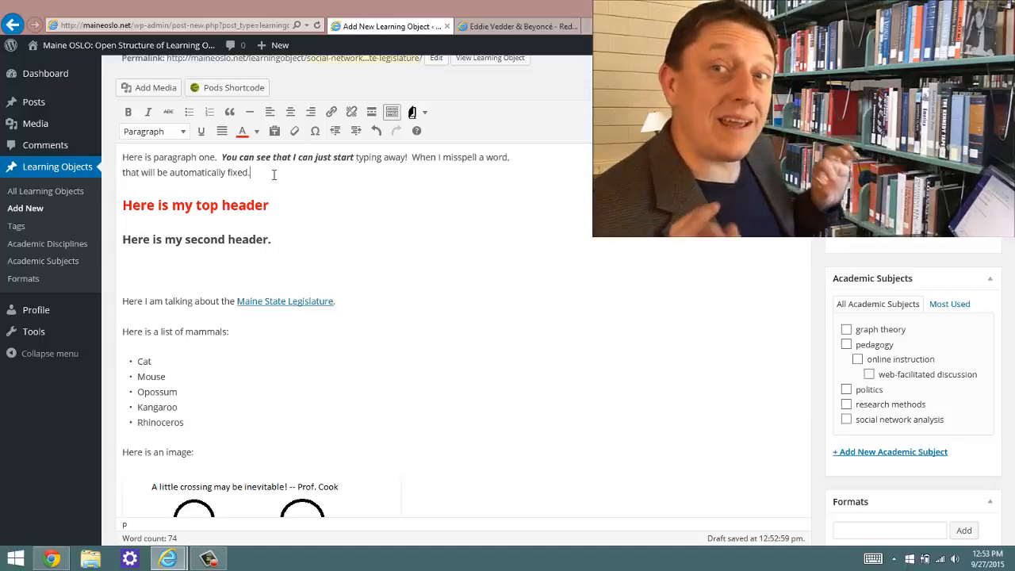
- Switch to Excel and create a blank workbook
key("super")
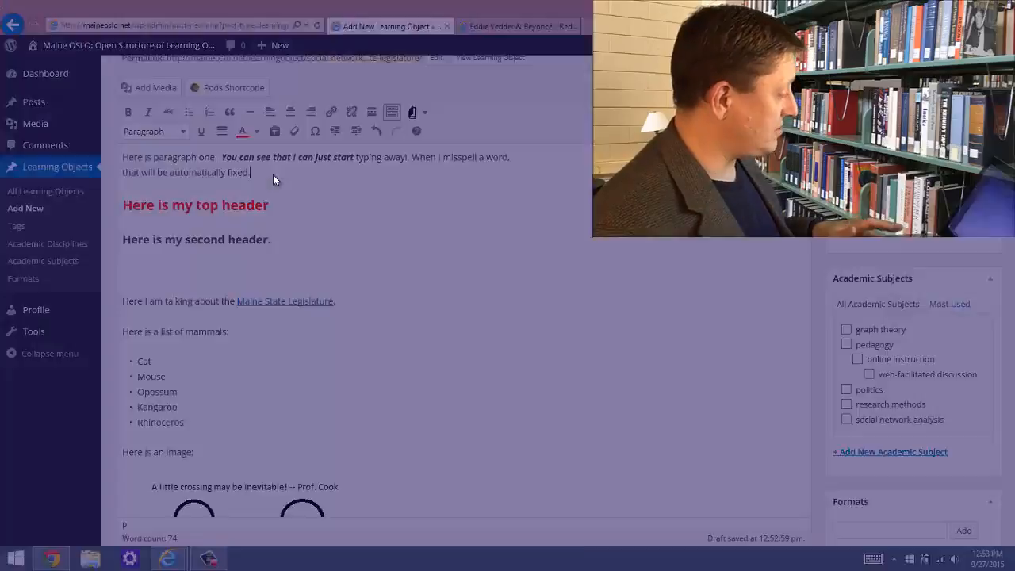
left_click(240, 349)
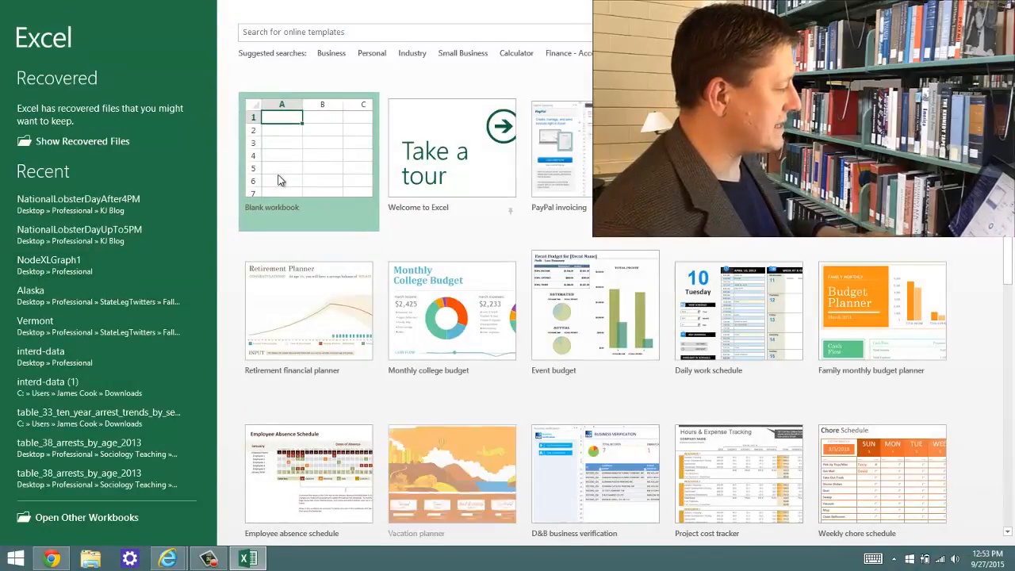
left_click(278, 175)
- Enter "Some data" in cell C5 and the column headings "Height" in E5 and "Weight" in F5
left_click(270, 192)
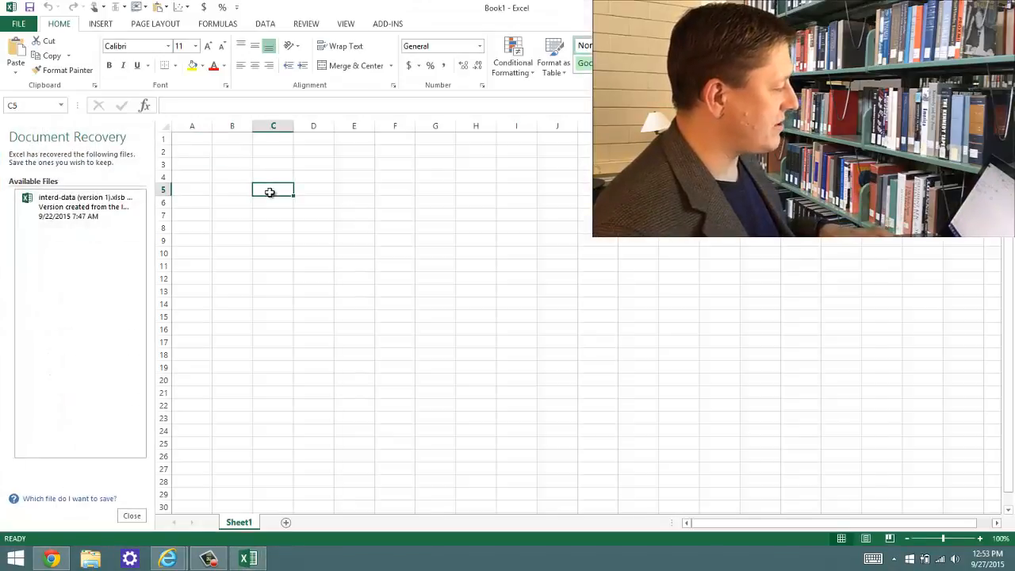
type("Some data")
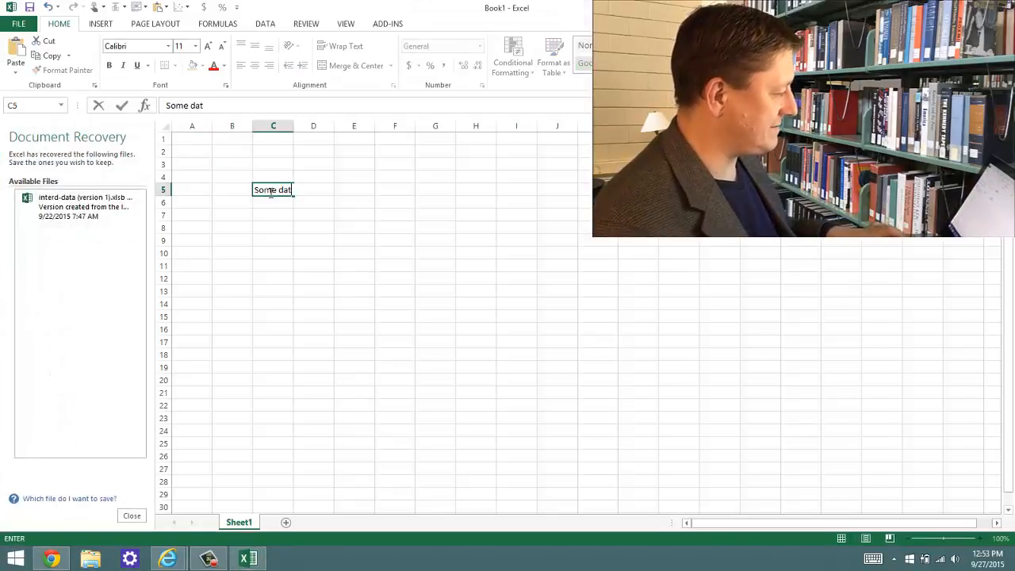
key("Tab")
key("Tab")
type("Heigh")
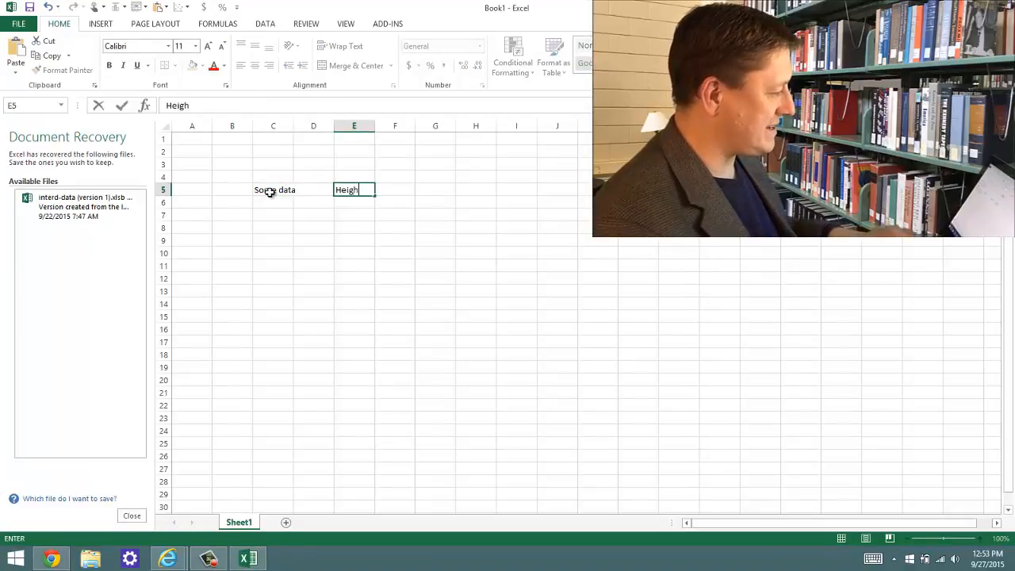
key("Tab")
type("Weight")
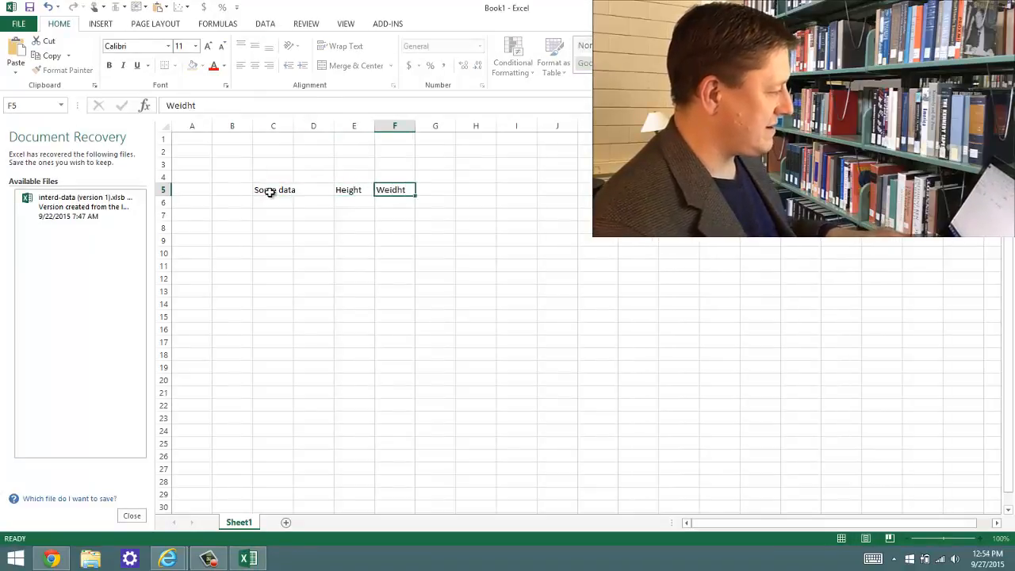
key("Return")
key("Up")
type("Weigt")
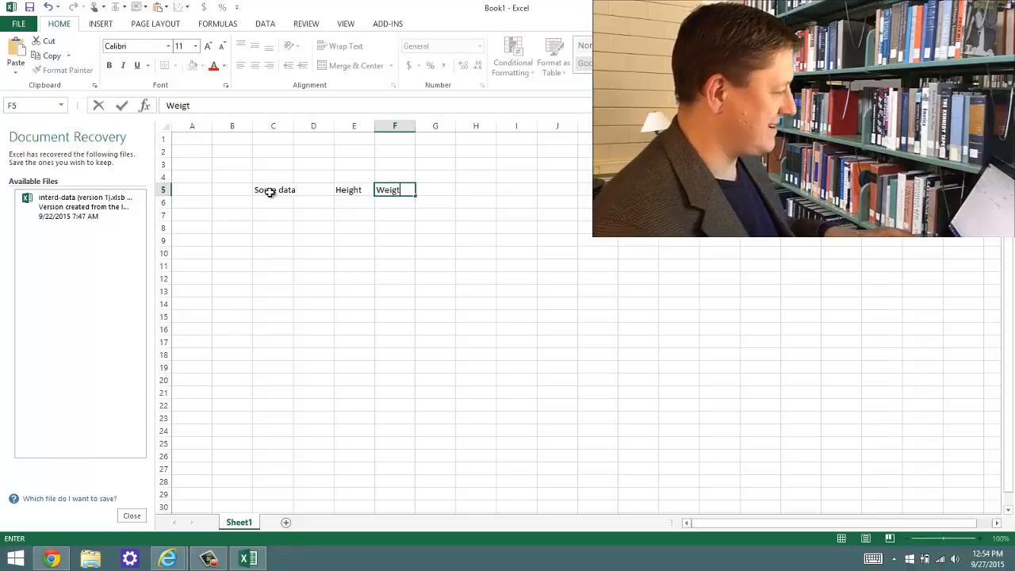
key("Return")
key("Up")
type("Weight")
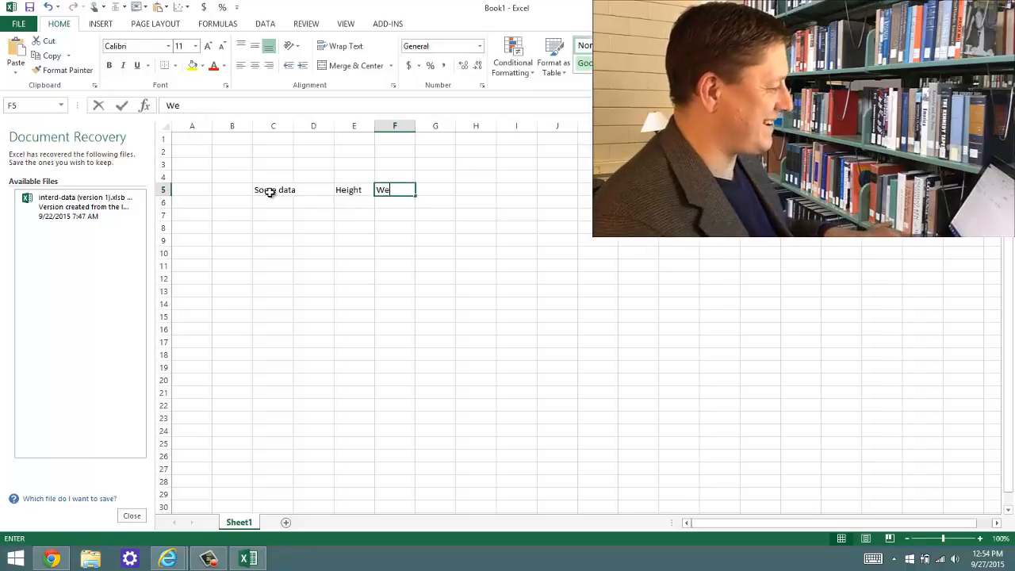
key("Return")
- Enter the row labels "Person A", "Person B" and "Person C" in cells D6 to D8
key("Left")
key("Left")
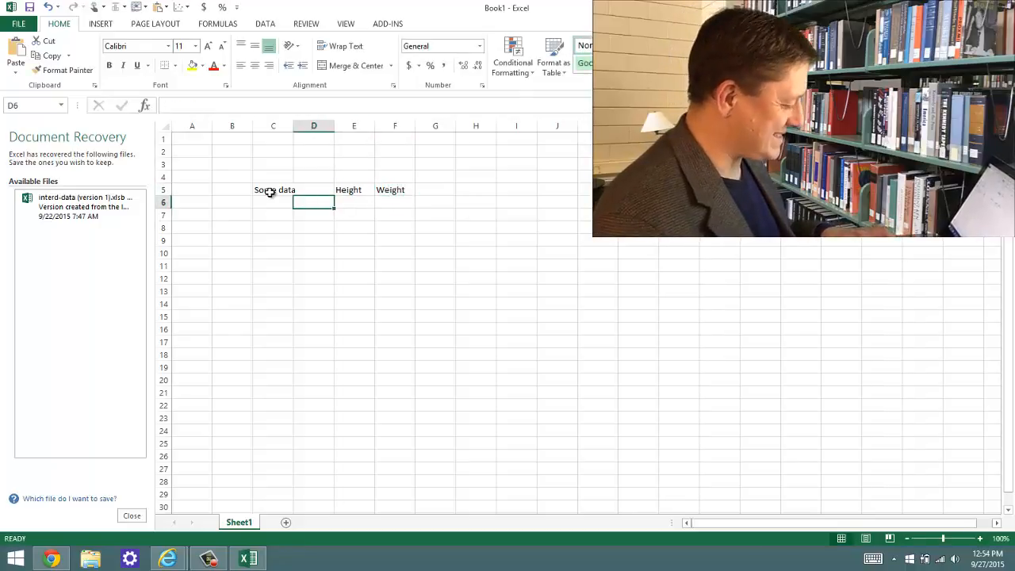
type("Person")
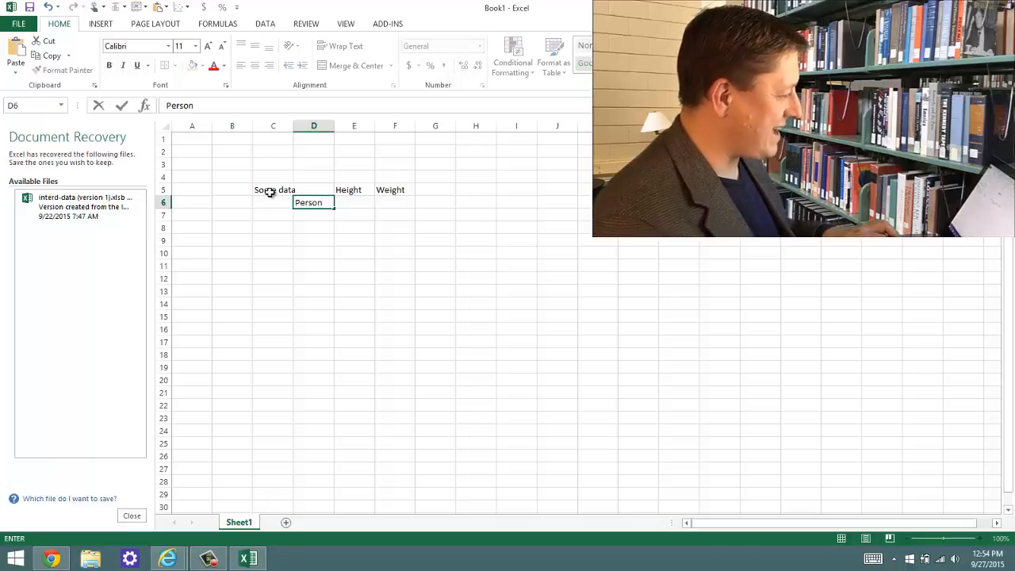
type(" A")
key("Return")
type("Person ")
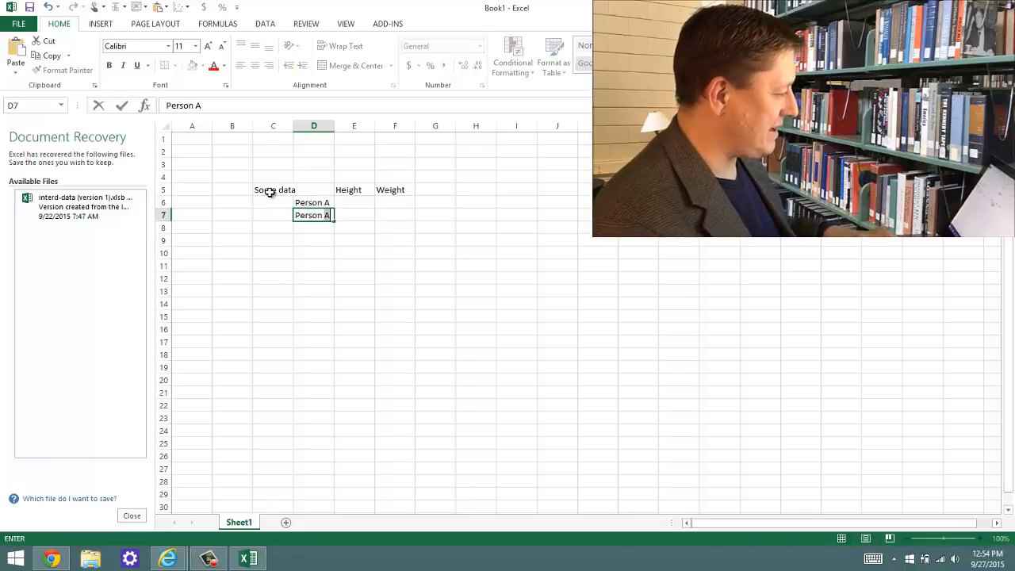
type("B")
key("Return")
type("Person C")
key("ctrl+Return")
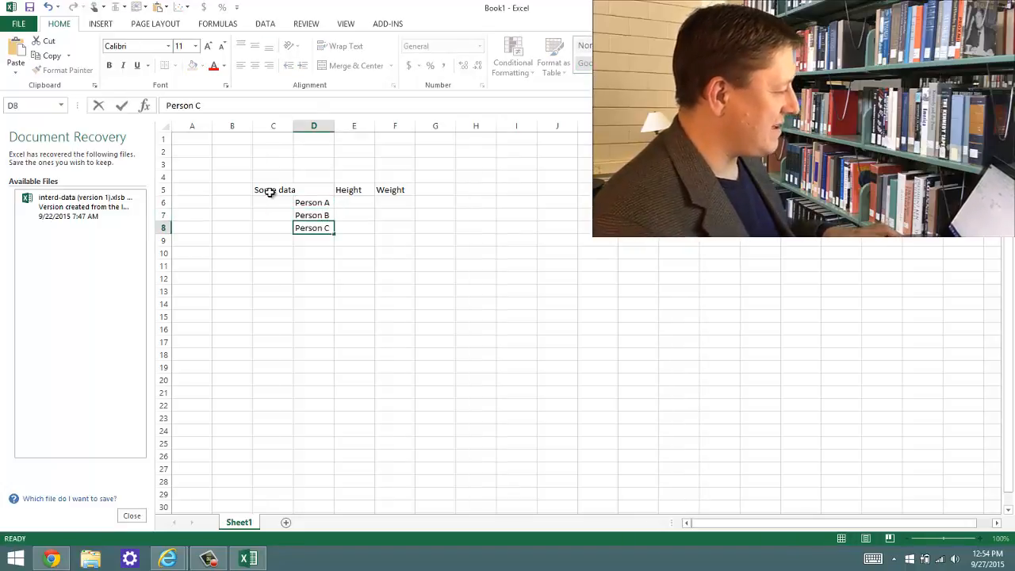
- Enter a height of 6'0" and a weight of 195 for Person A
key("Right")
key("Up")
key("Up")
type("6.0")
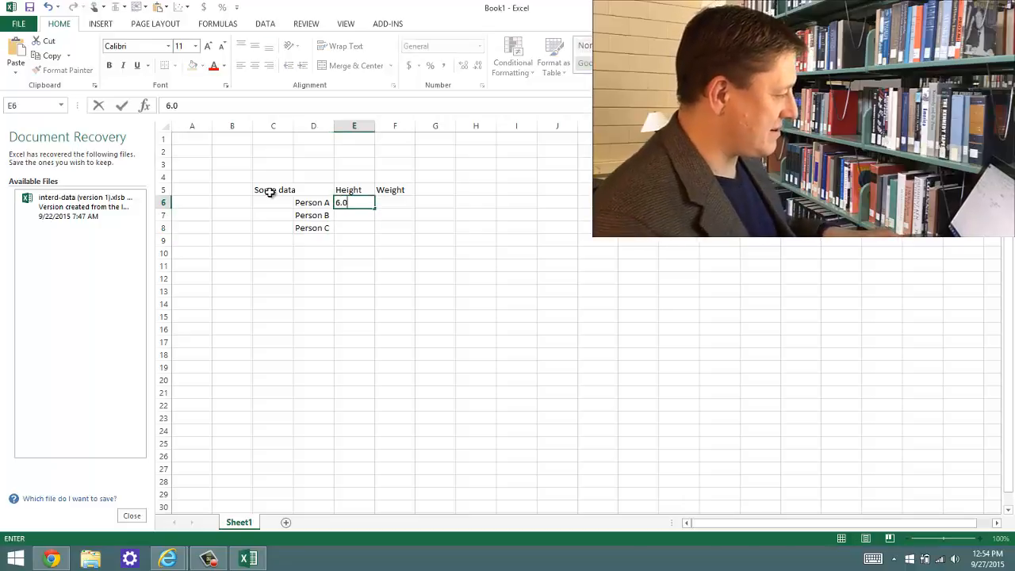
key("BackSpace")
type("0")
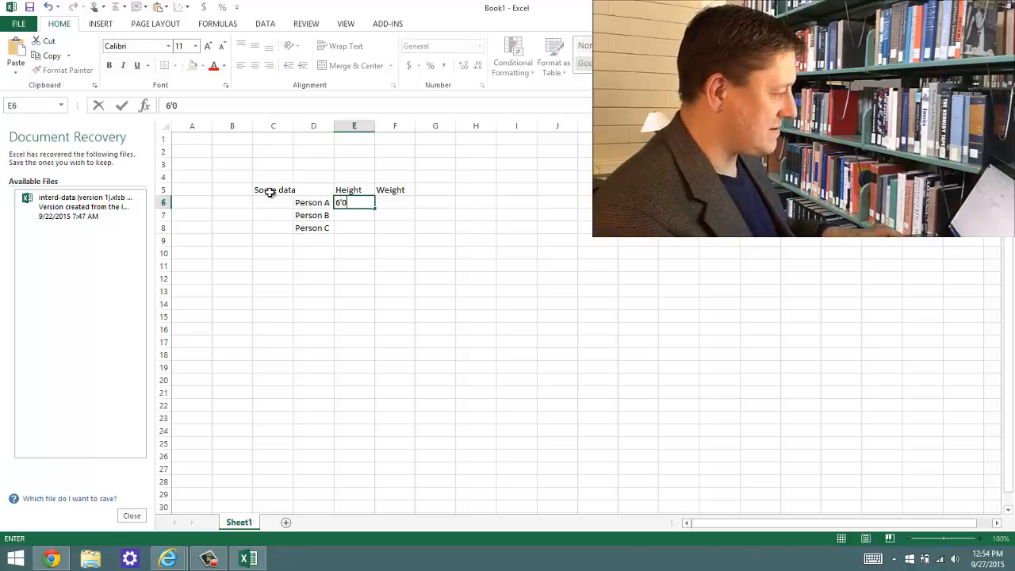
type("\"")
key("Tab")
type("195")
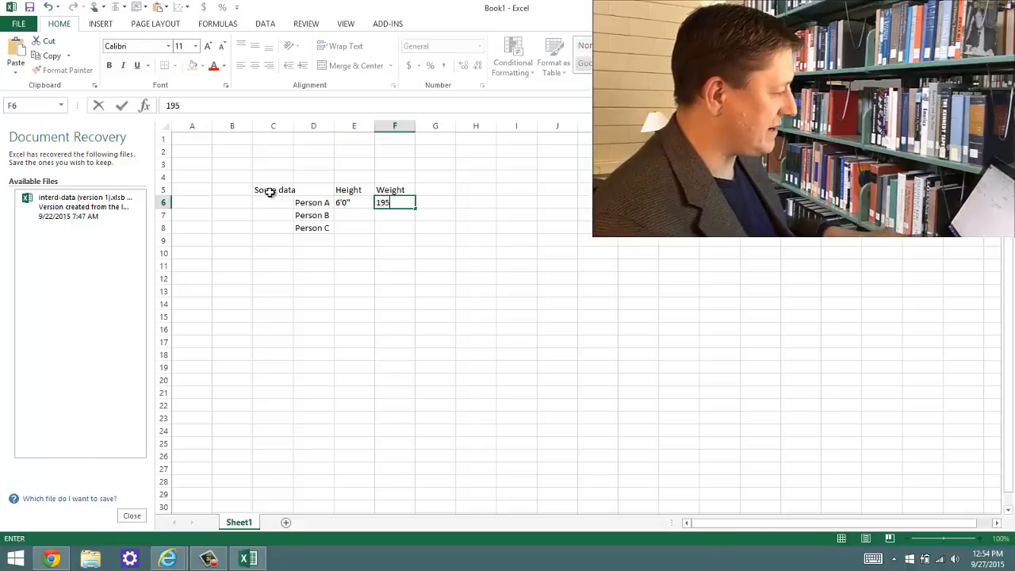
key("Return")
- Enter a height of 5'11" and a weight of 175 for Person B
key("Left")
type("5")
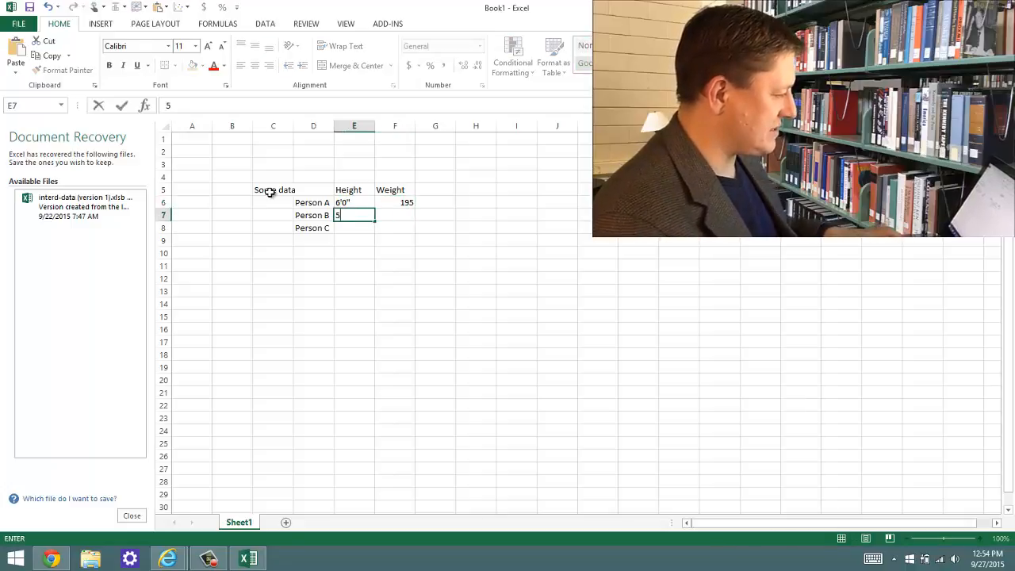
type("'11")
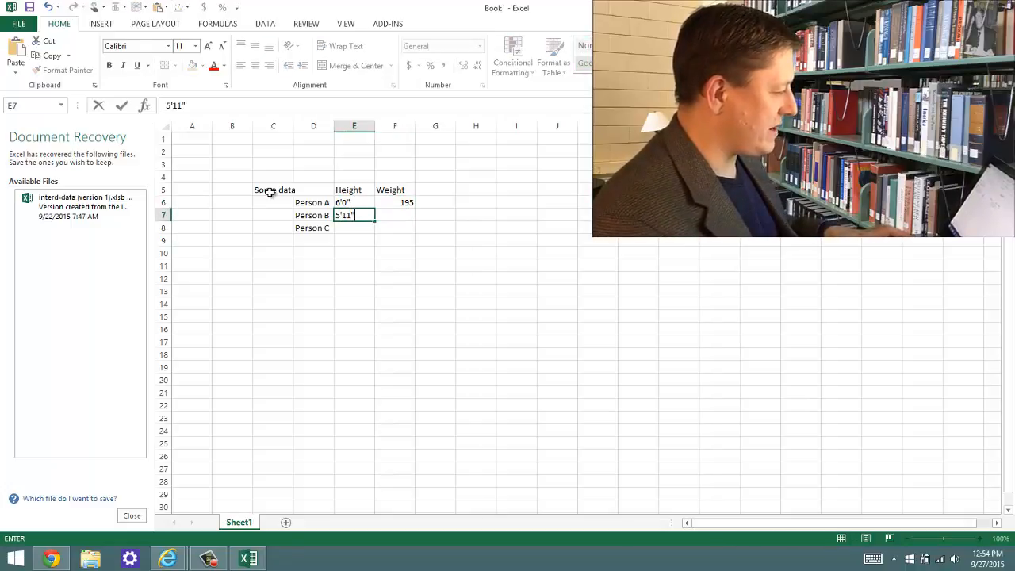
key("Tab")
type("19")
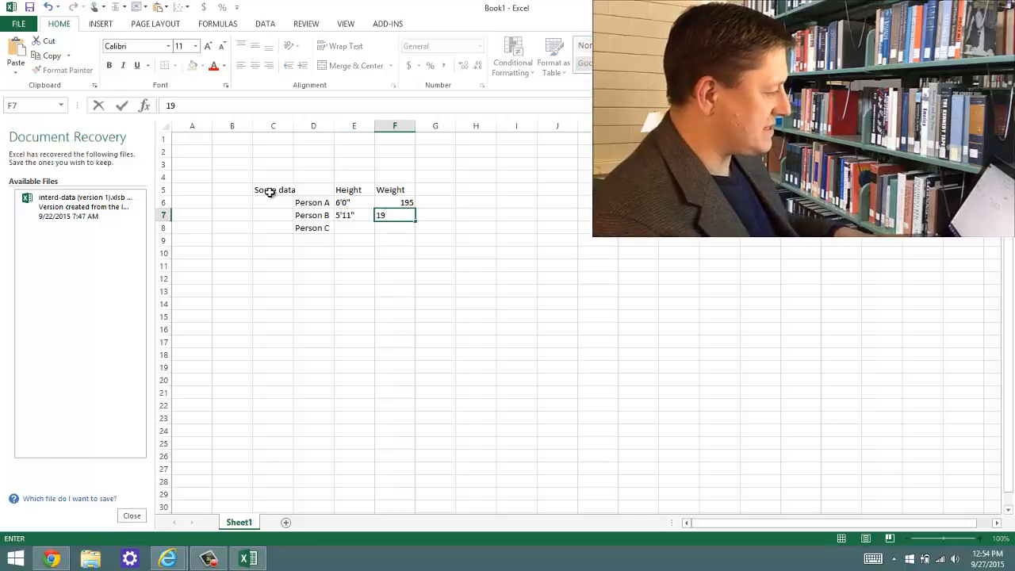
key("BackSpace")
type("75")
key("Return")
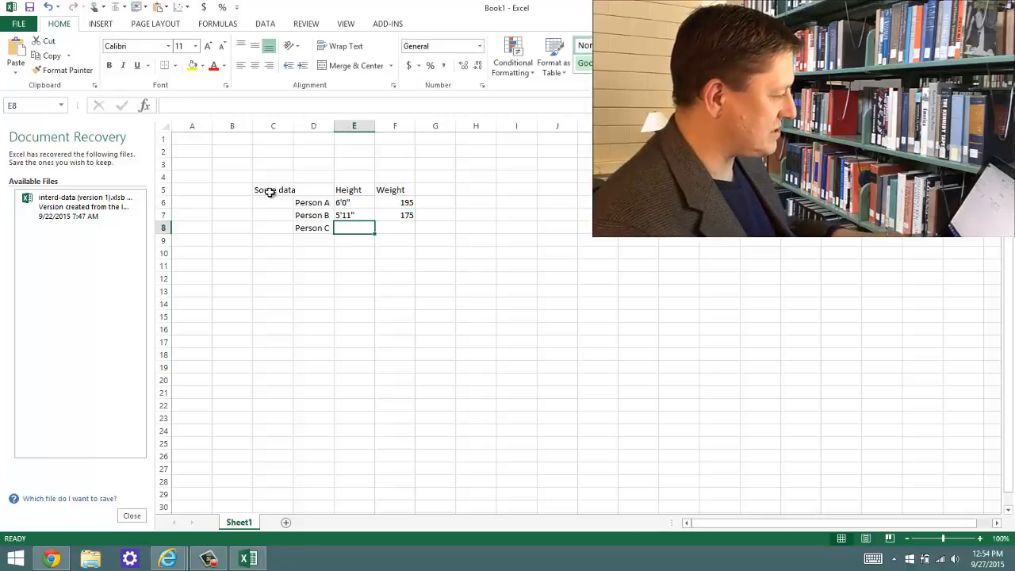
- Enter a height of 5'2" and a weight of 245 for Person C
type("4")
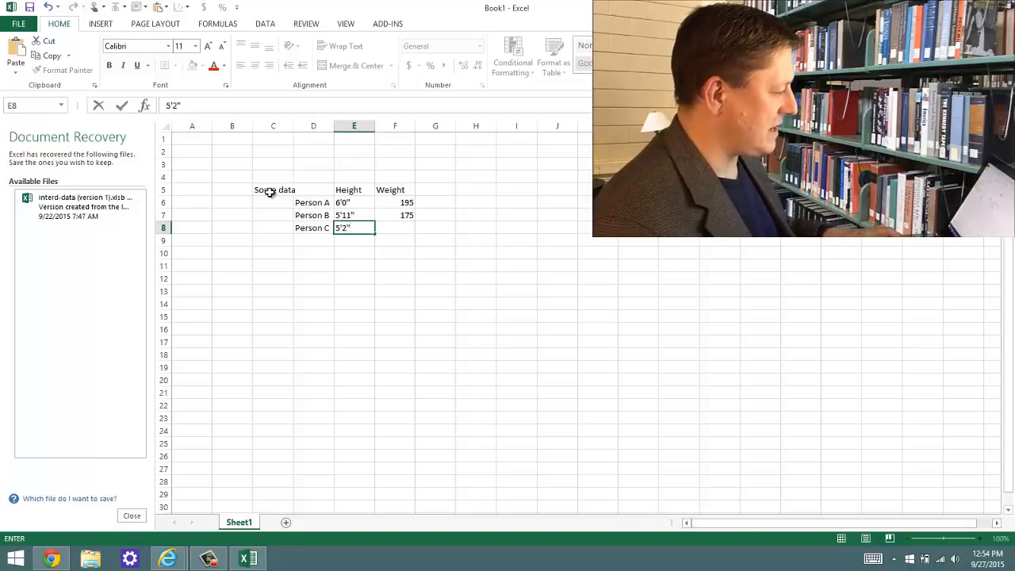
key("Tab")
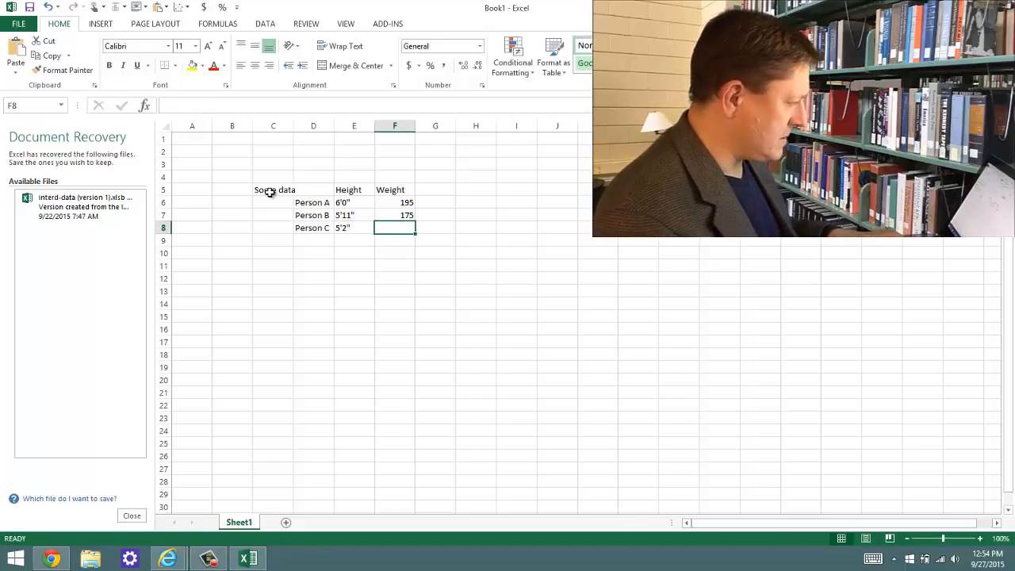
type("245")
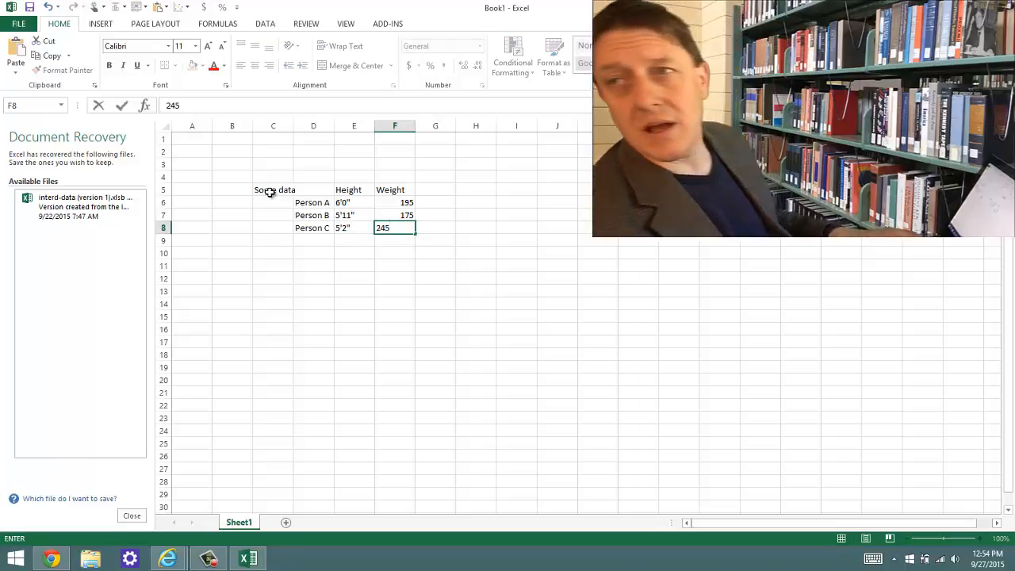
key("ctrl+Return")
key("Return")
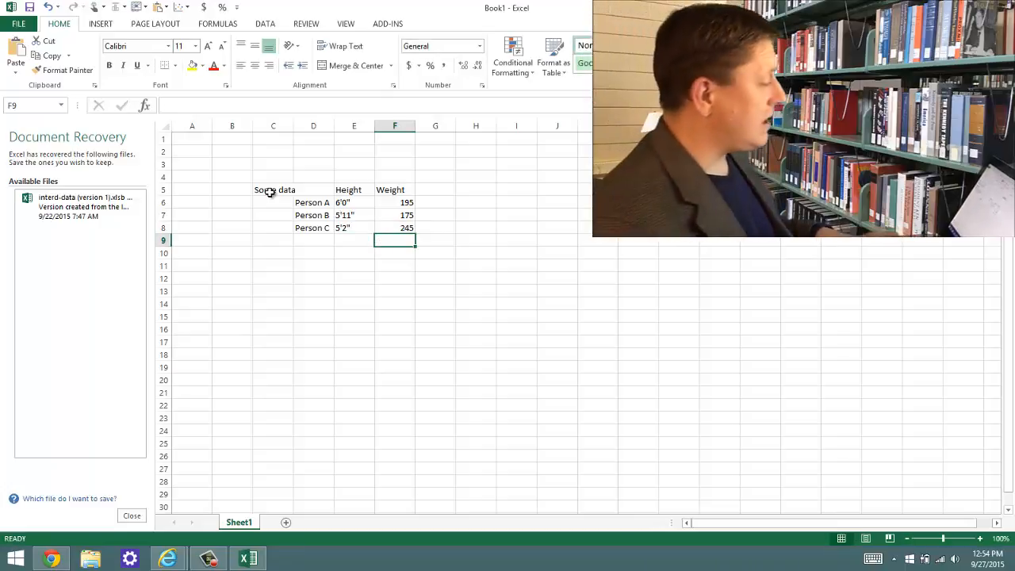
- Copy the table in D5:F8 and paste it into the learning object in Internet Explorer, on the empty line below the second header
left_click_drag(315, 190, 392, 225)
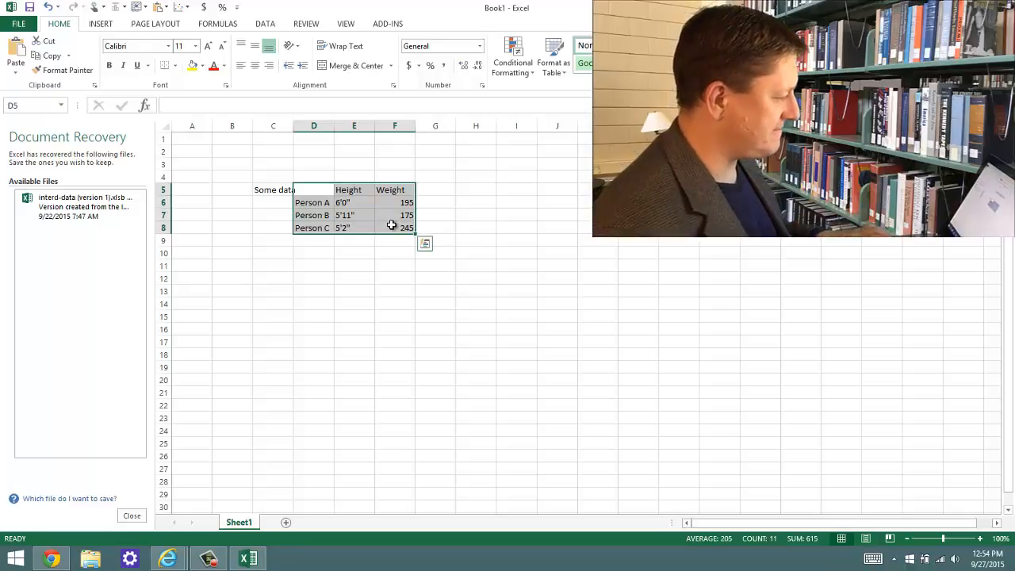
key("ctrl+c")
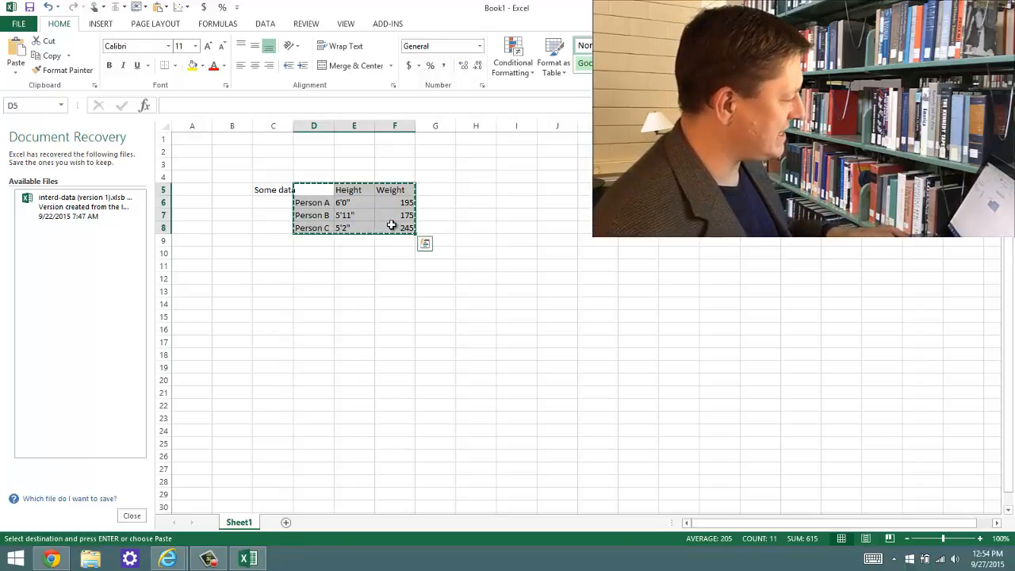
key("alt+Tab")
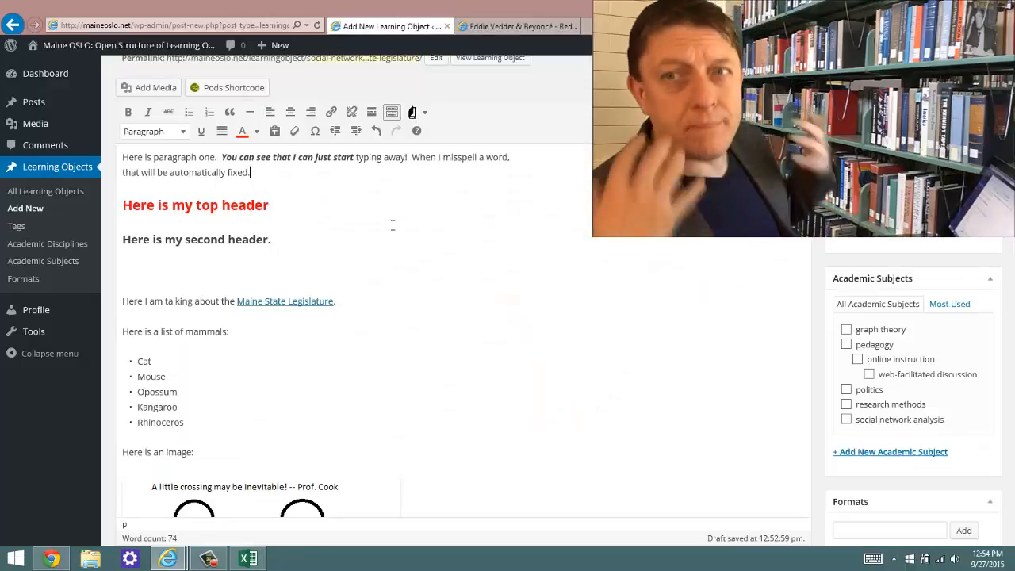
left_click(161, 263)
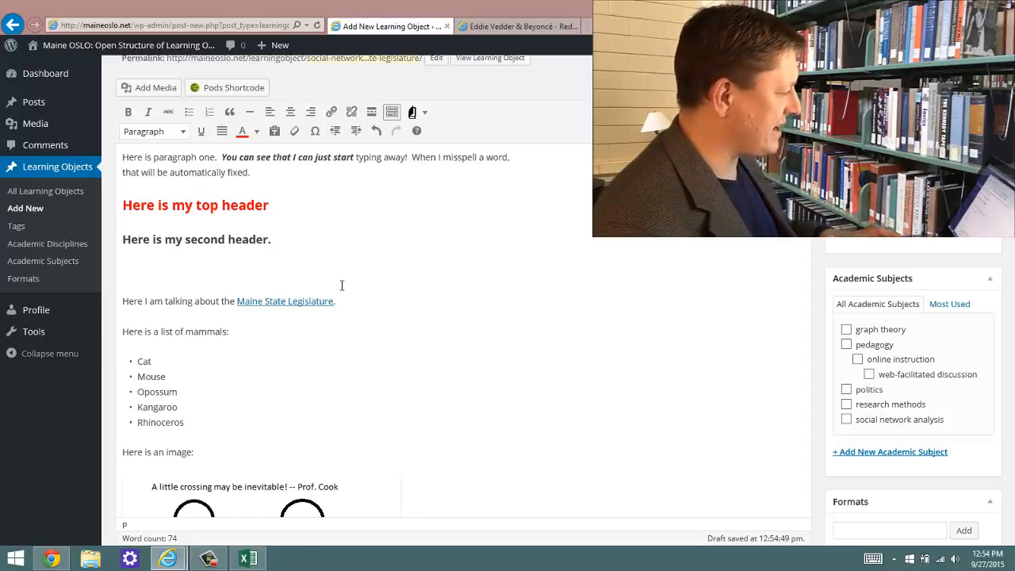
key("ctrl+v")
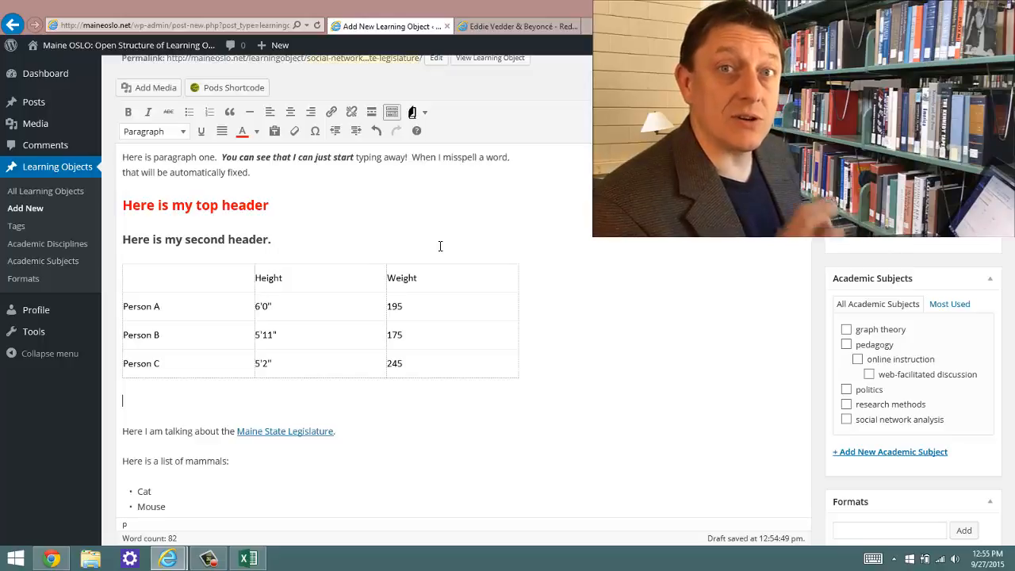
- View the HTML source of the learning object's content, including the pasted table, and return to the visual editor
left_click(409, 235)
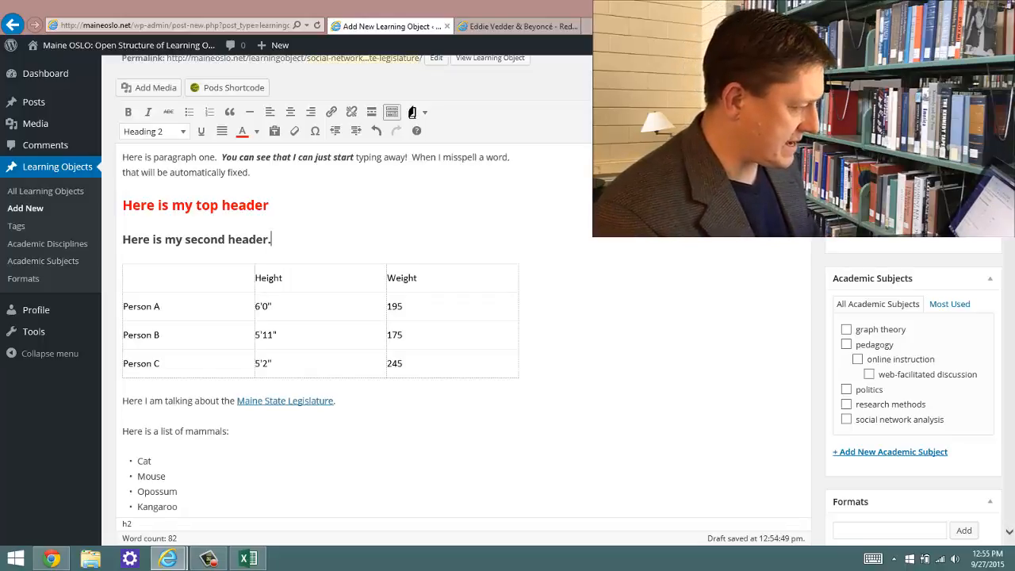
left_click(793, 91)
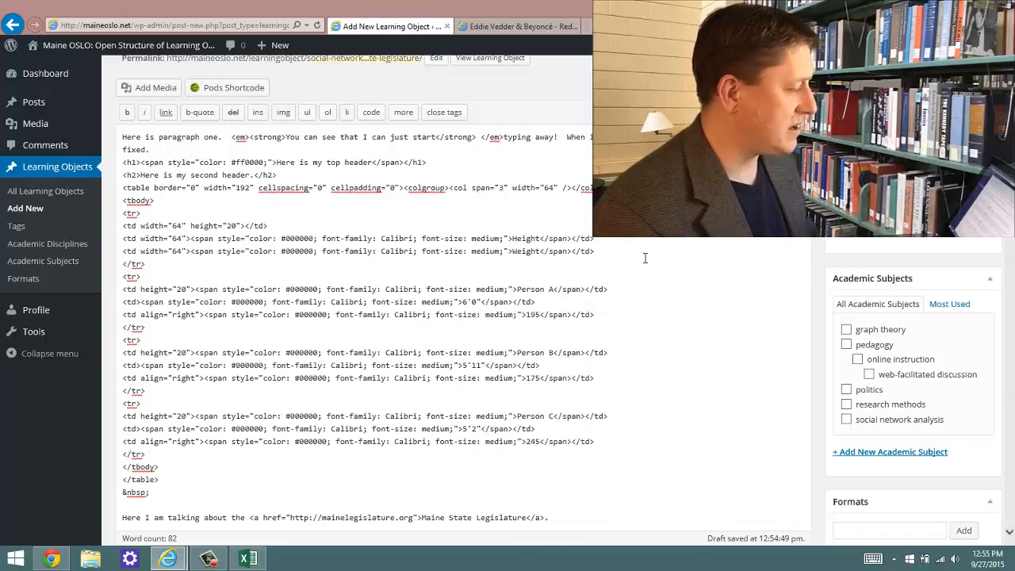
left_click(754, 90)
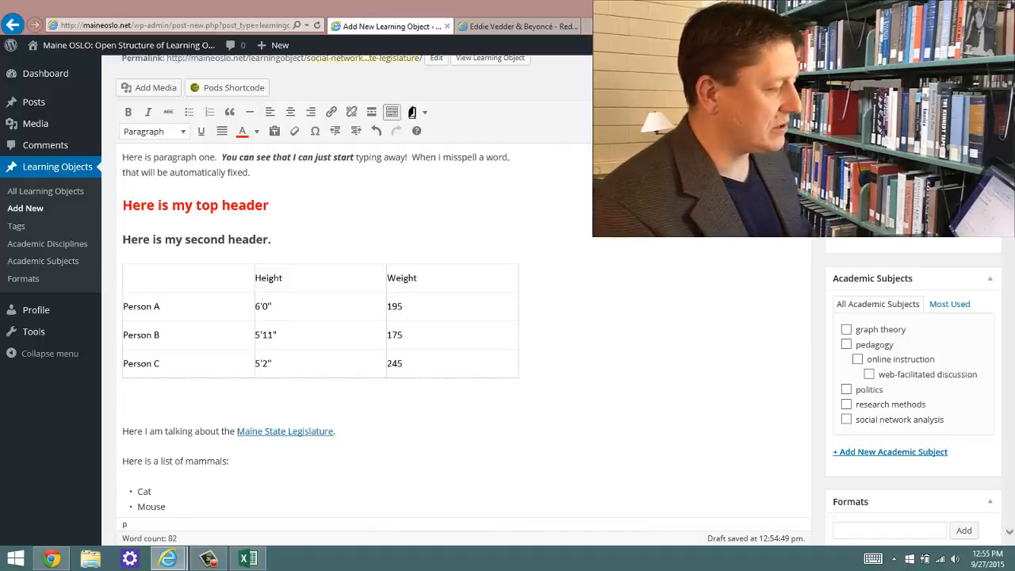
- Enter the introductory line "Those who complete this lesson on the Maine State Legislature will be able to:" in Learning Outcomes
scroll(997, 244, "down", 7)
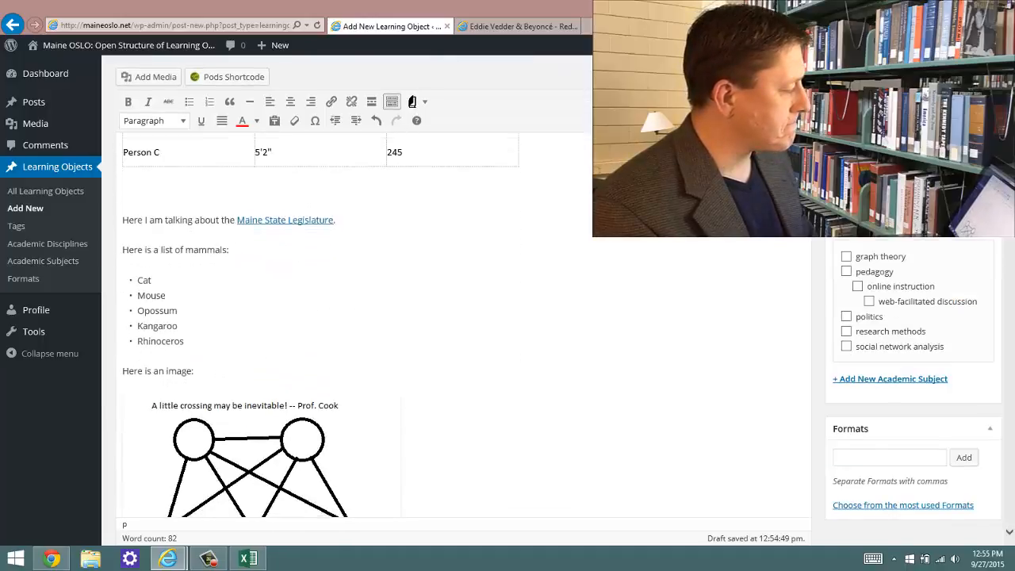
scroll(997, 244, "down", 5)
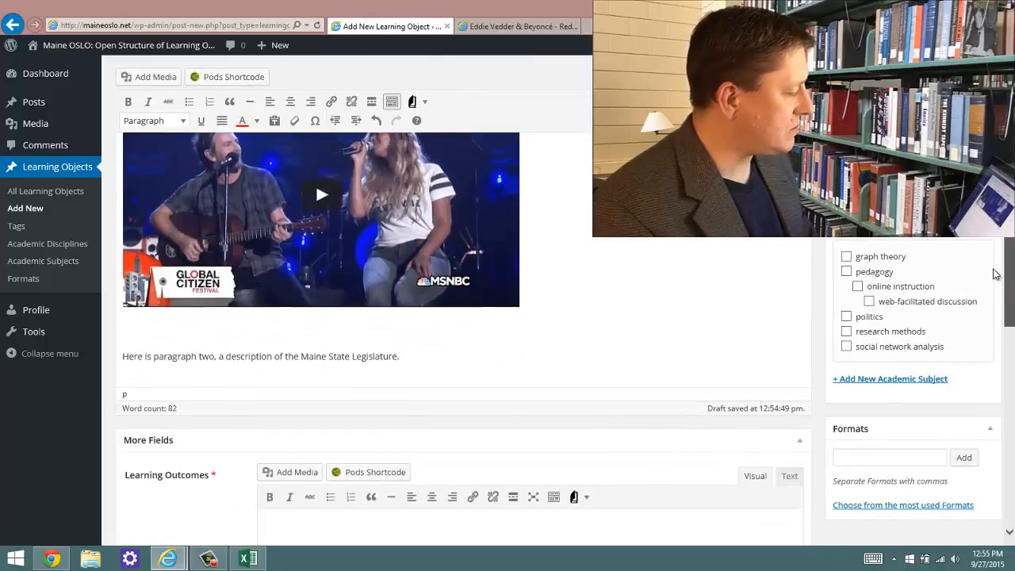
left_click(639, 239)
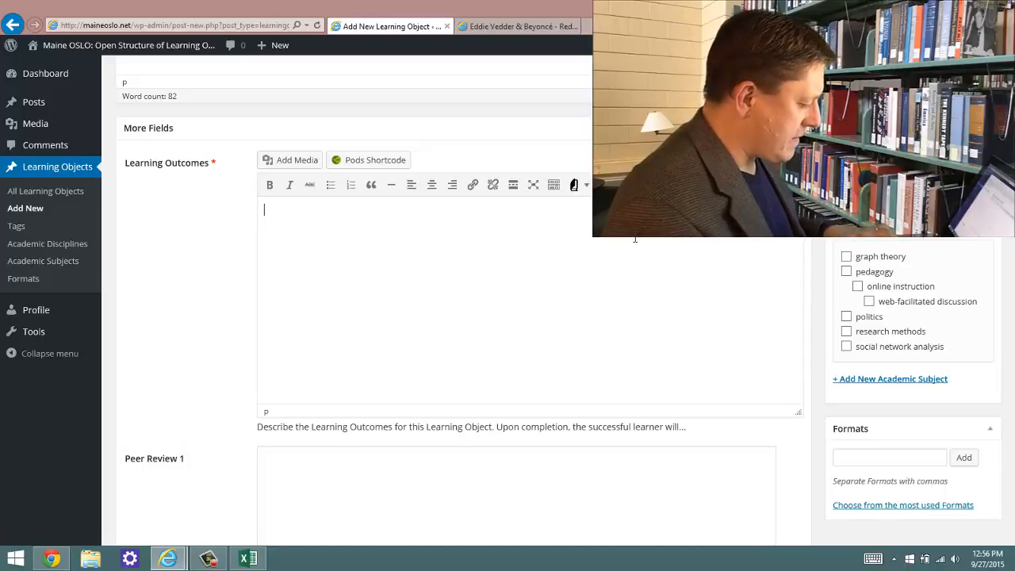
type("Vi")
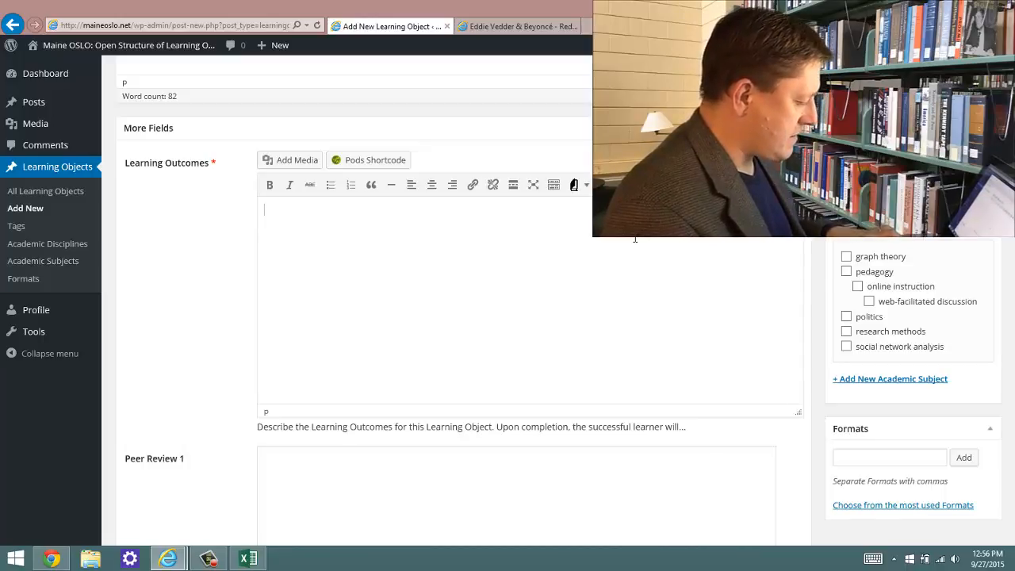
type("Those who complete")
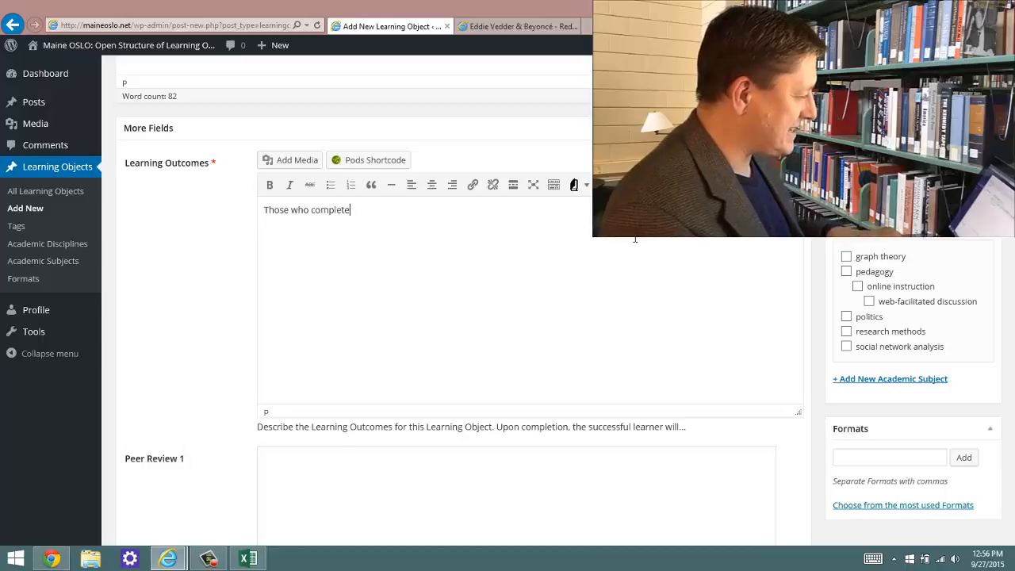
type(" this ")
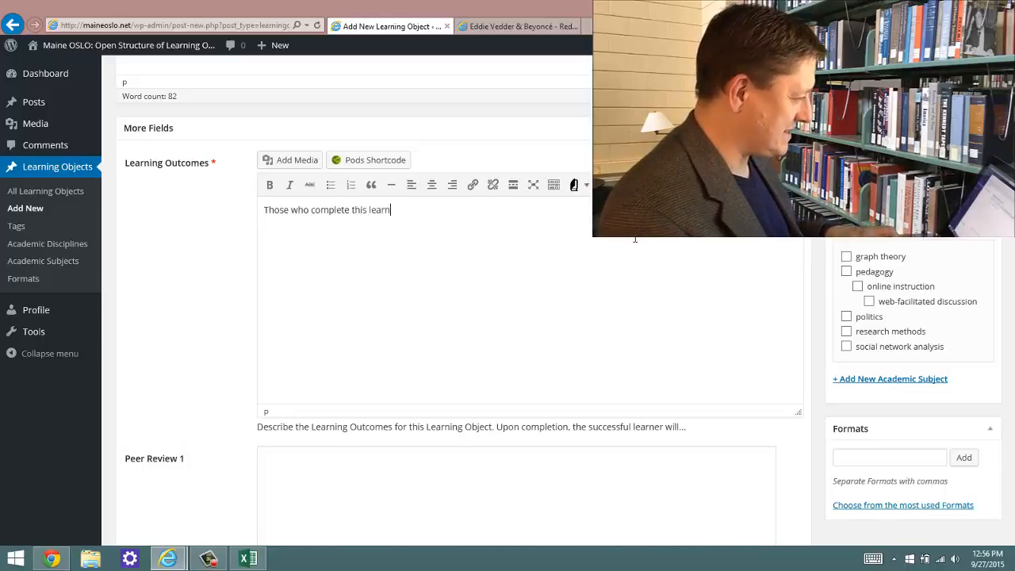
type("lesson ")
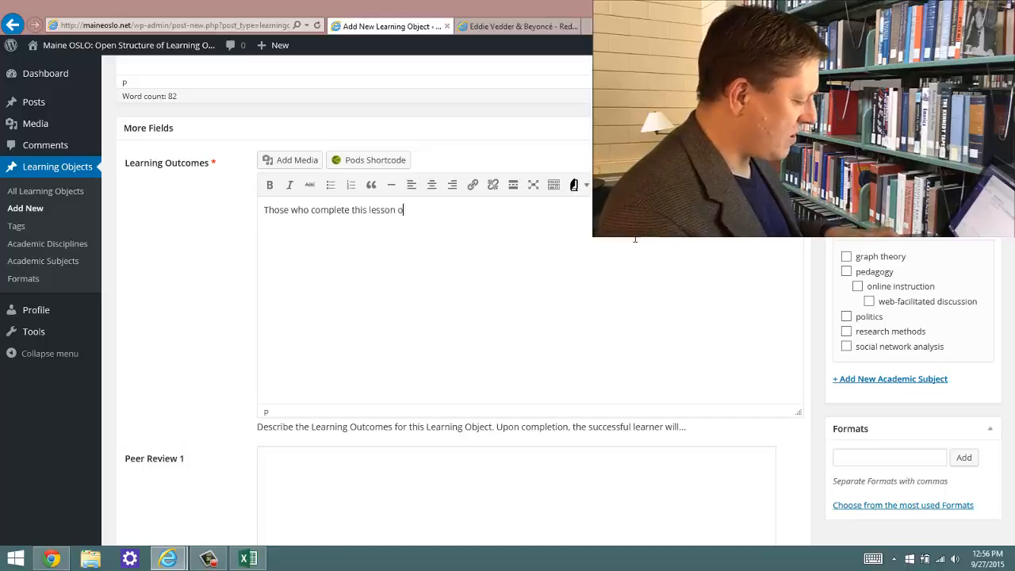
type("on the Main")
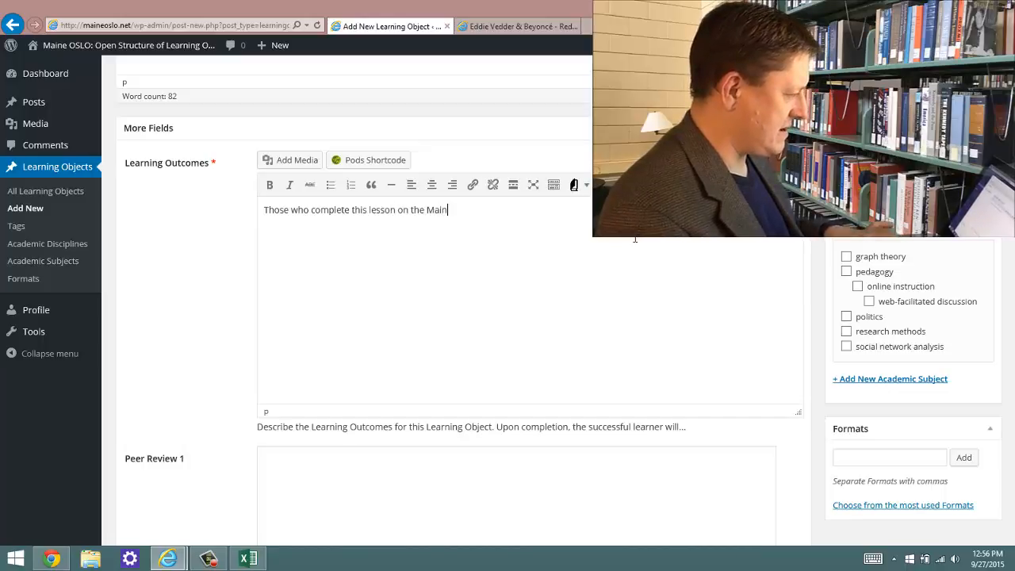
type("e State legi")
key("BackSpace")
key("BackSpace")
key("BackSpace")
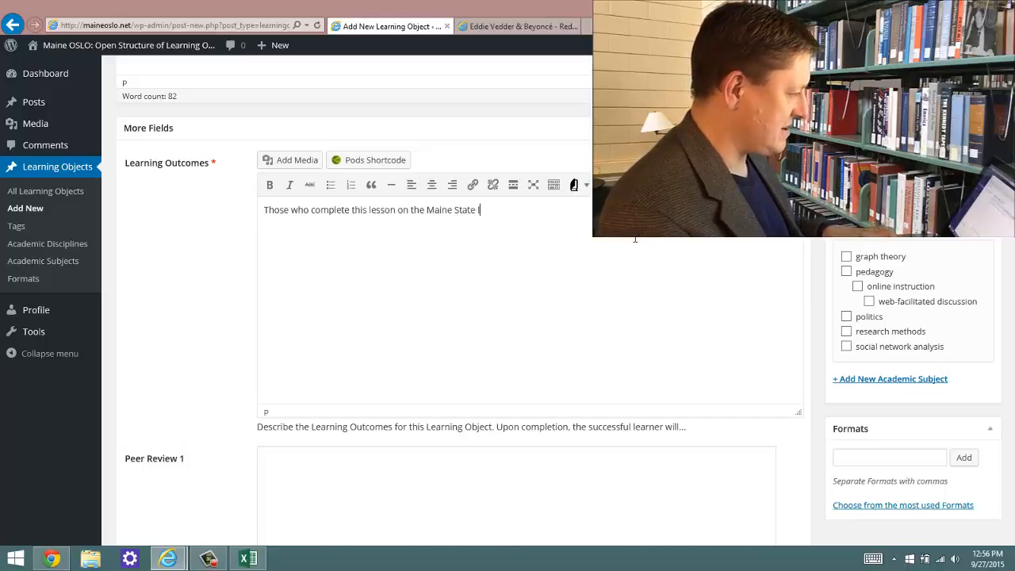
type("egislature will be able to:")
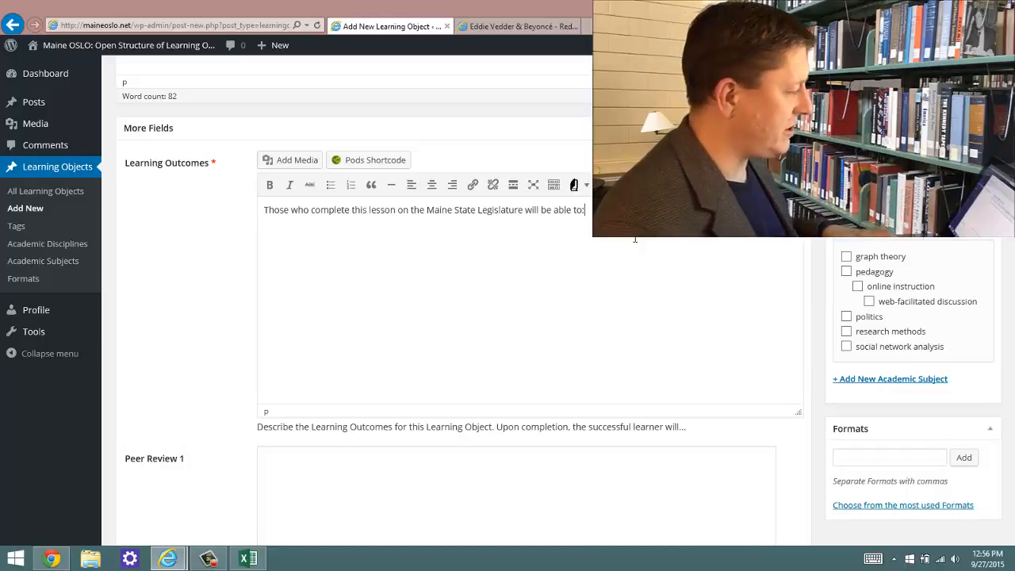
- Start a bulleted list below the introductory line with the item "Describe the nature of relations between legislators"
left_click(333, 190)
type("D")
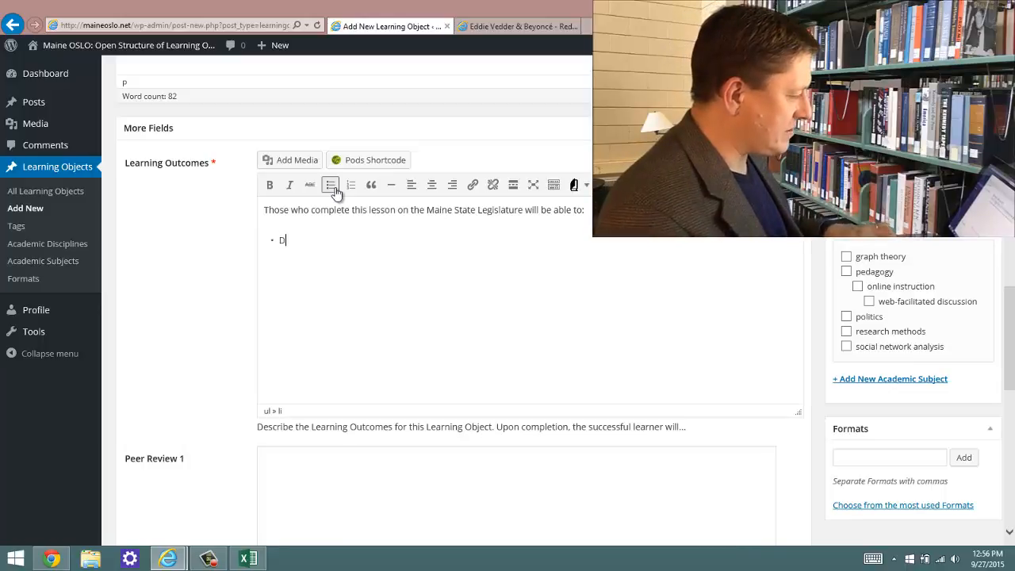
type("escribe th")
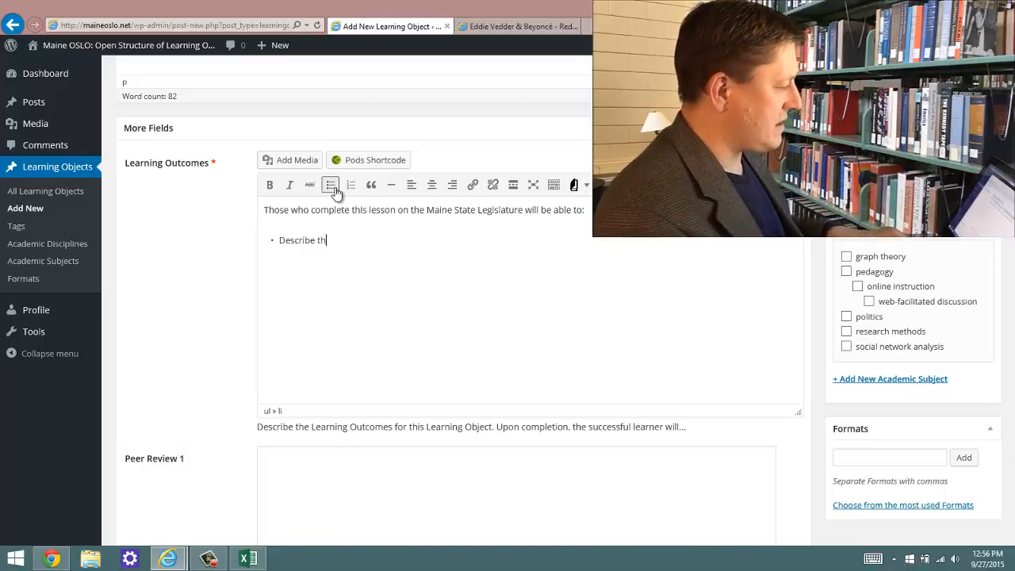
type("e nature of relation")
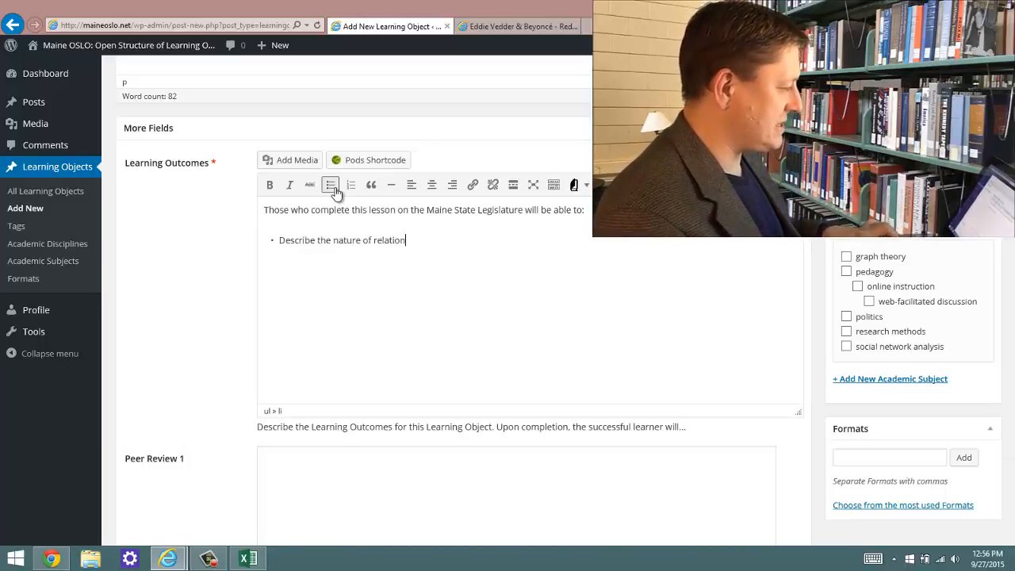
type("s between legis")
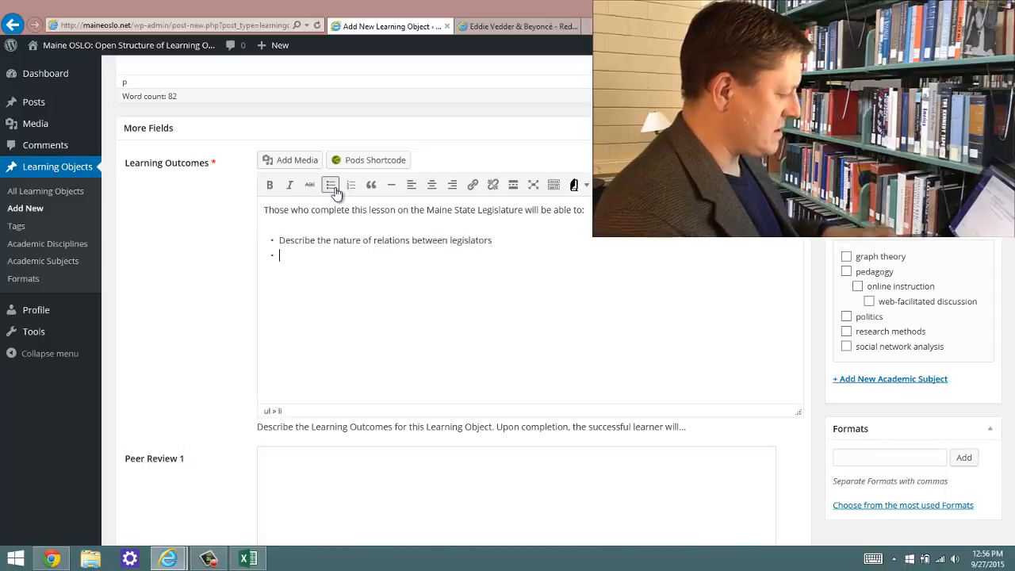
- Add the second bullet "Construct a matrix of relational values with appropriate labels" to the learning outcomes
type("latuConstruct a ")
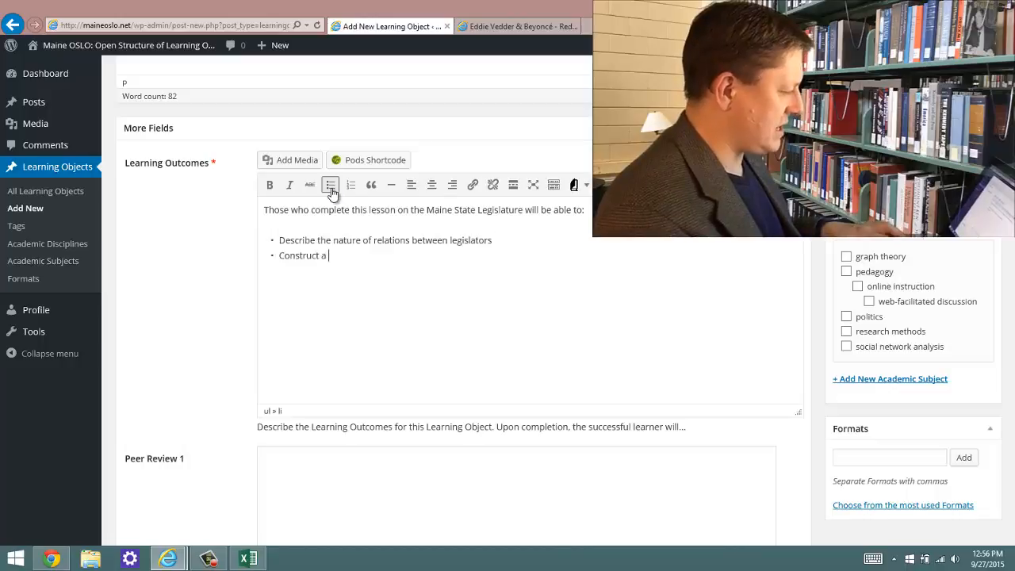
type("matrix of")
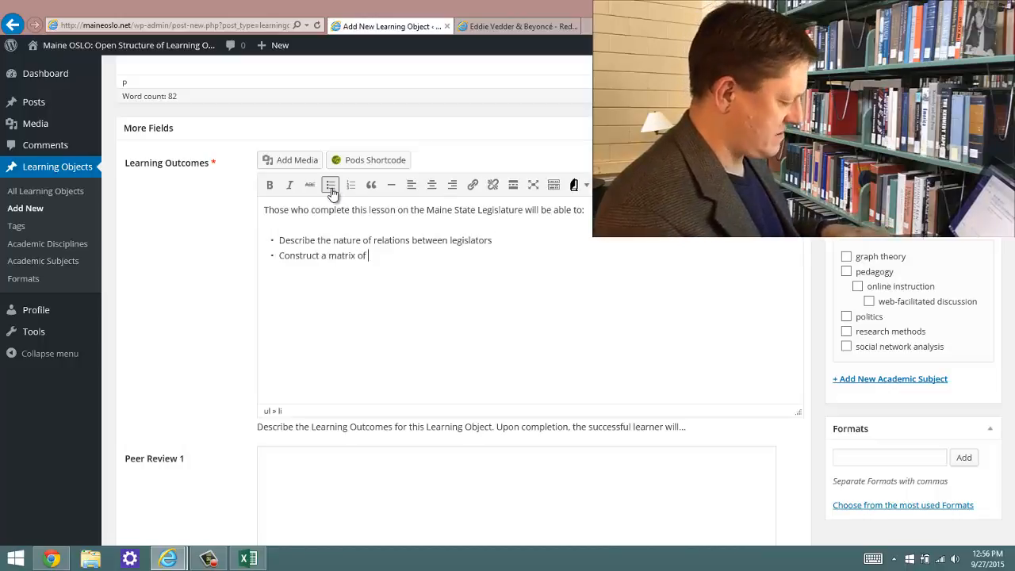
type(" r")
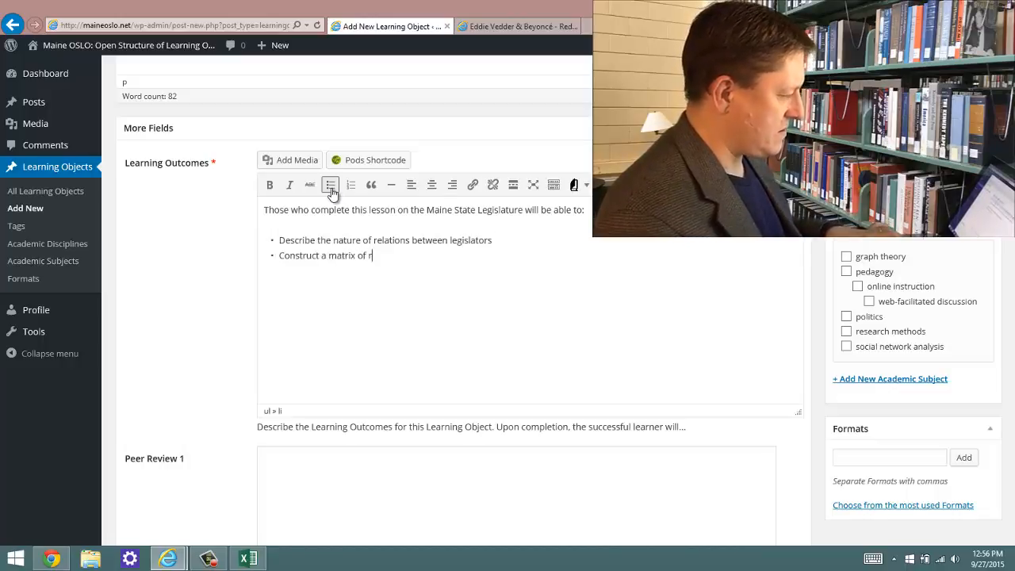
type("elational valu")
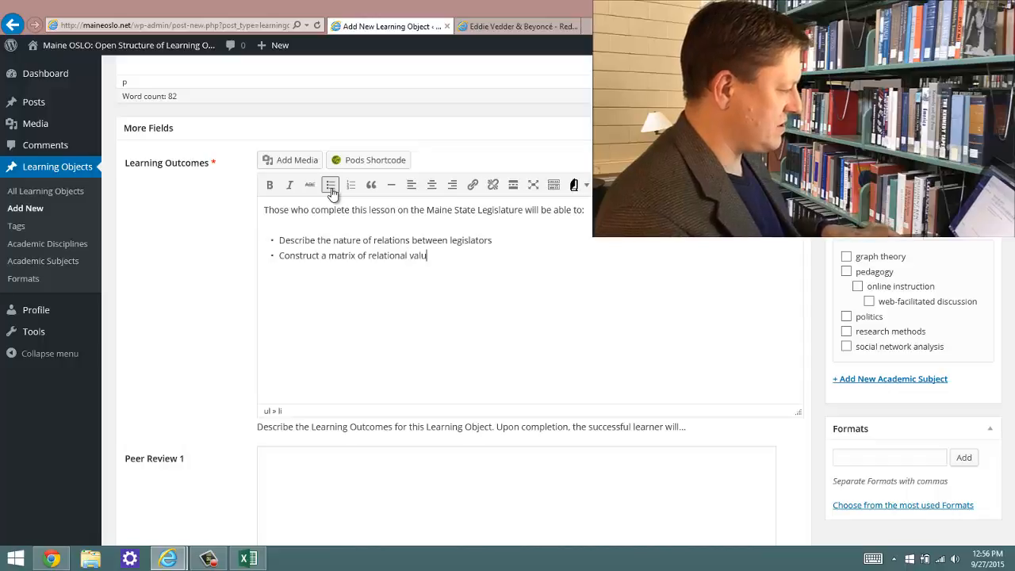
type("es with appro")
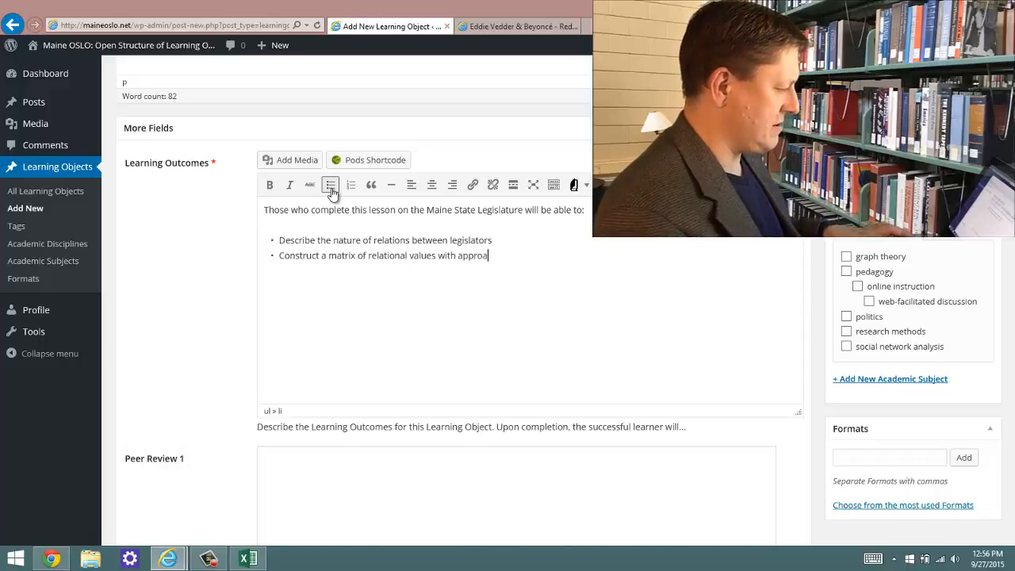
type("priate labels")
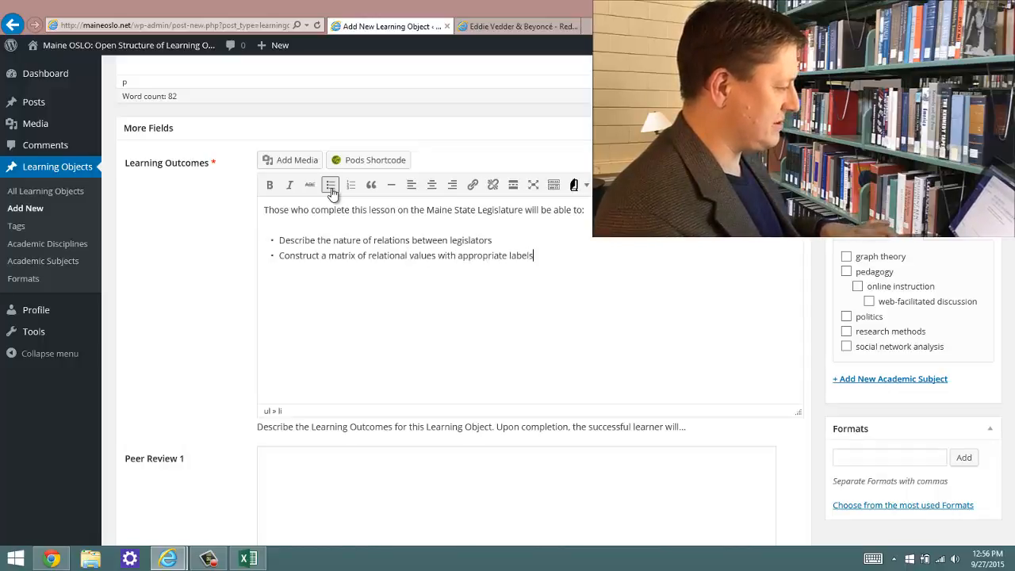
- Add the third bullet "Analyze properties of relations, including centrality, degree and diameter" and end the list
type("Analy")
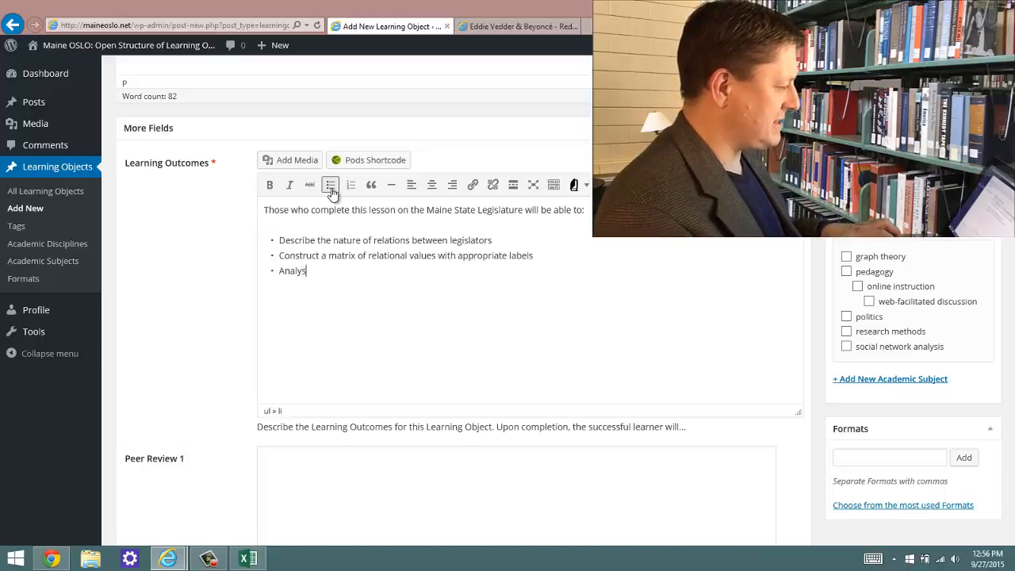
type("ze properties of r")
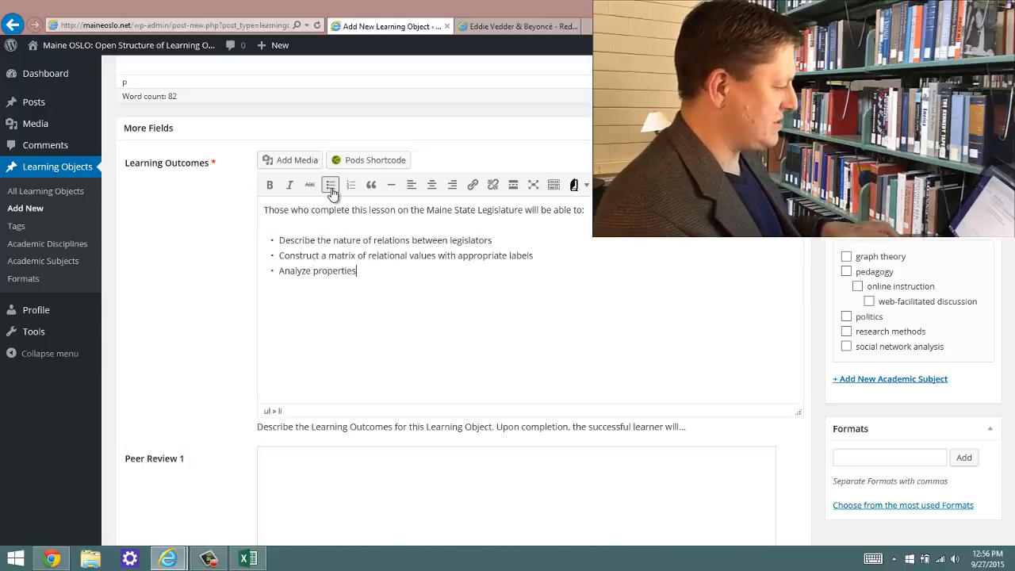
type("elations,")
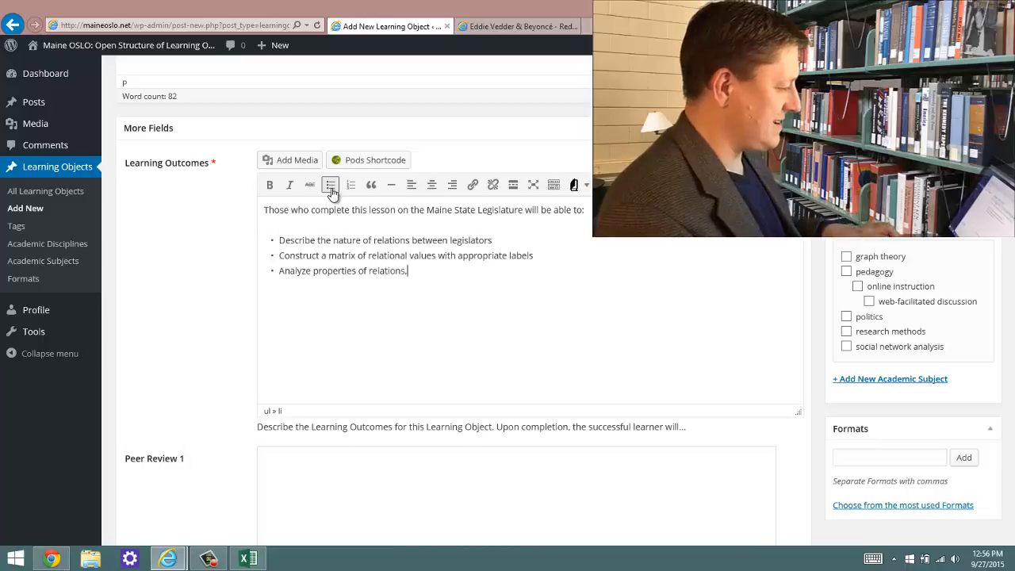
type(" include")
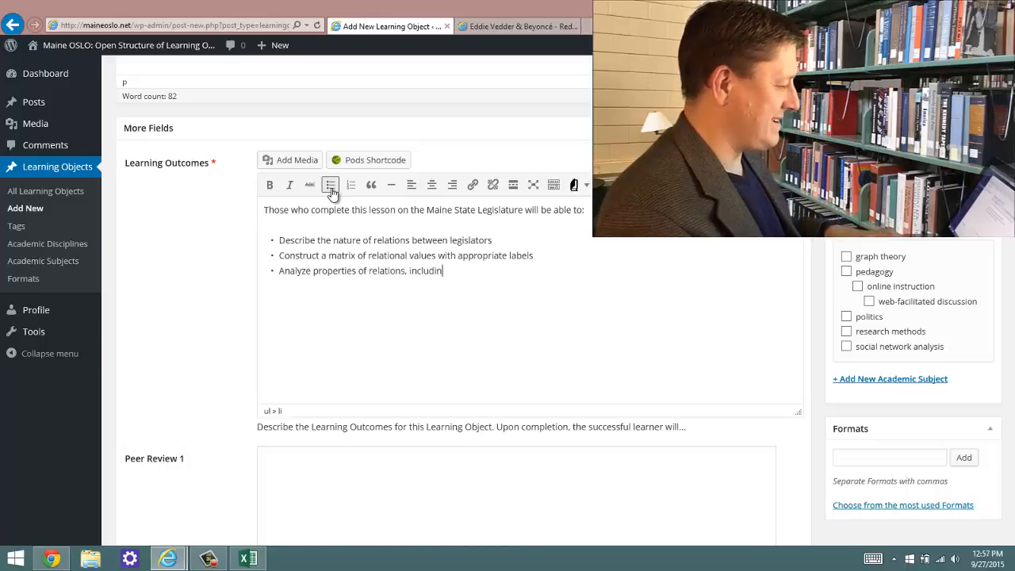
type("ng centr")
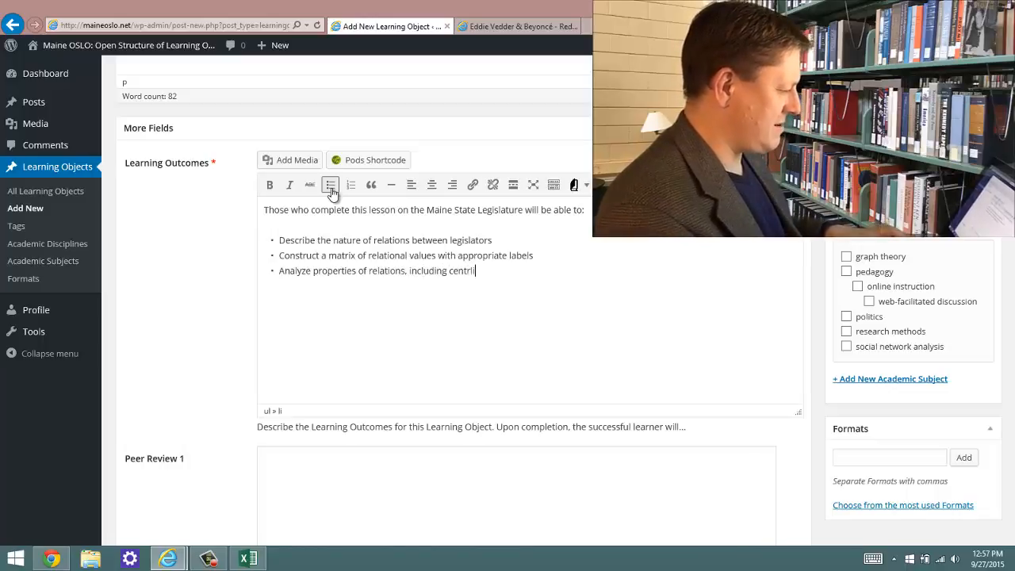
type("ality, deg")
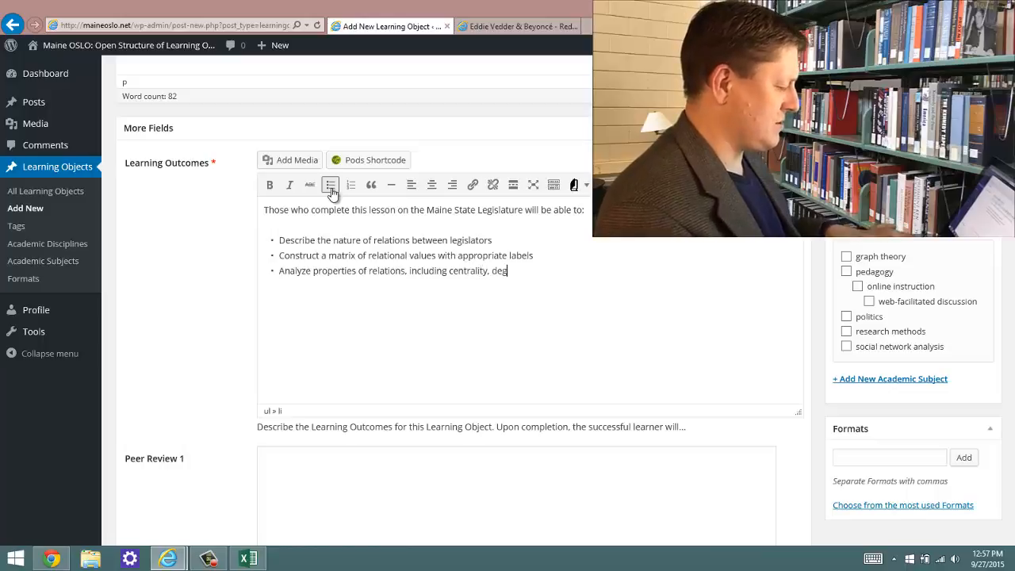
type("ree and diame")
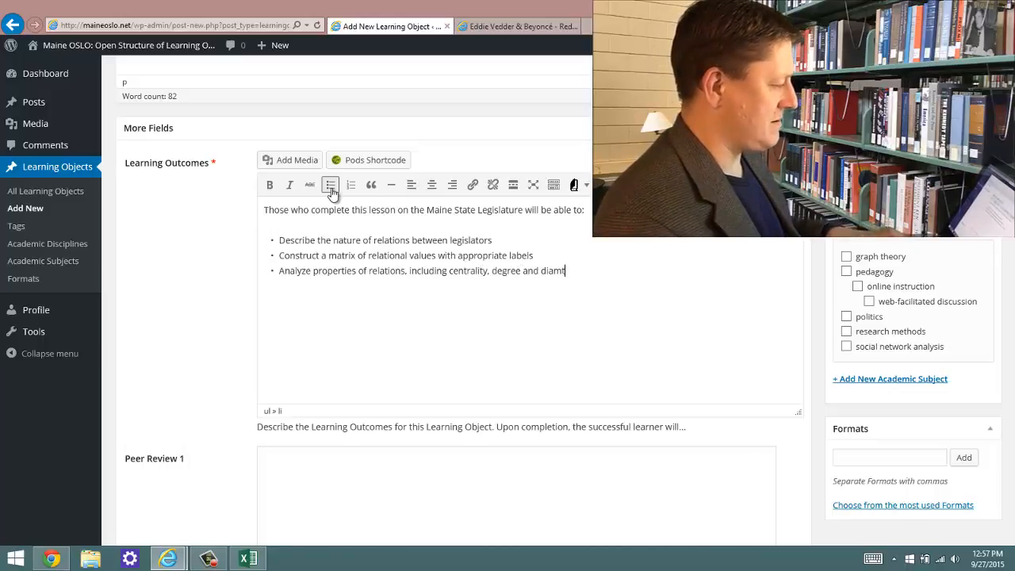
type("ter")
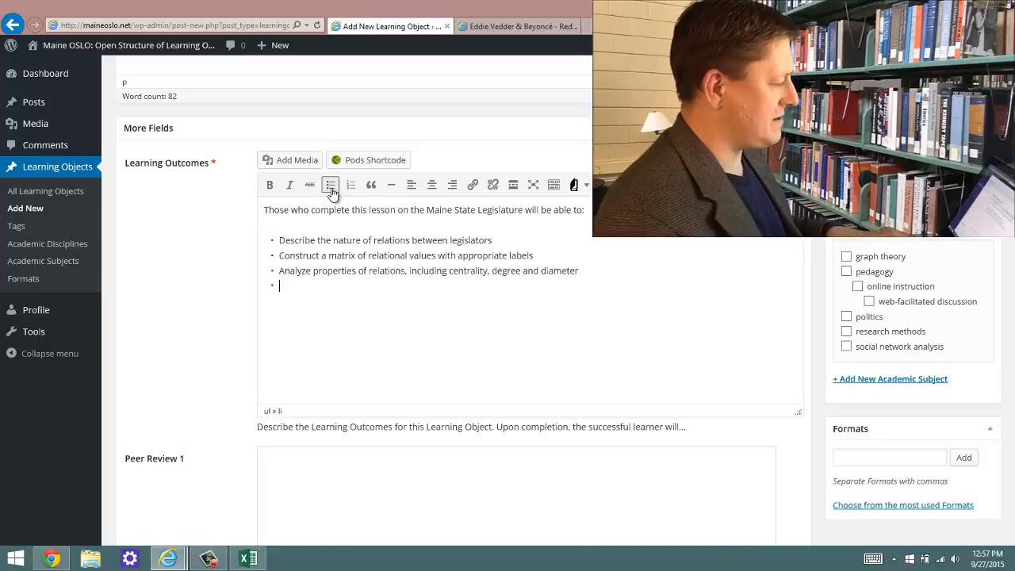
left_click(331, 190)
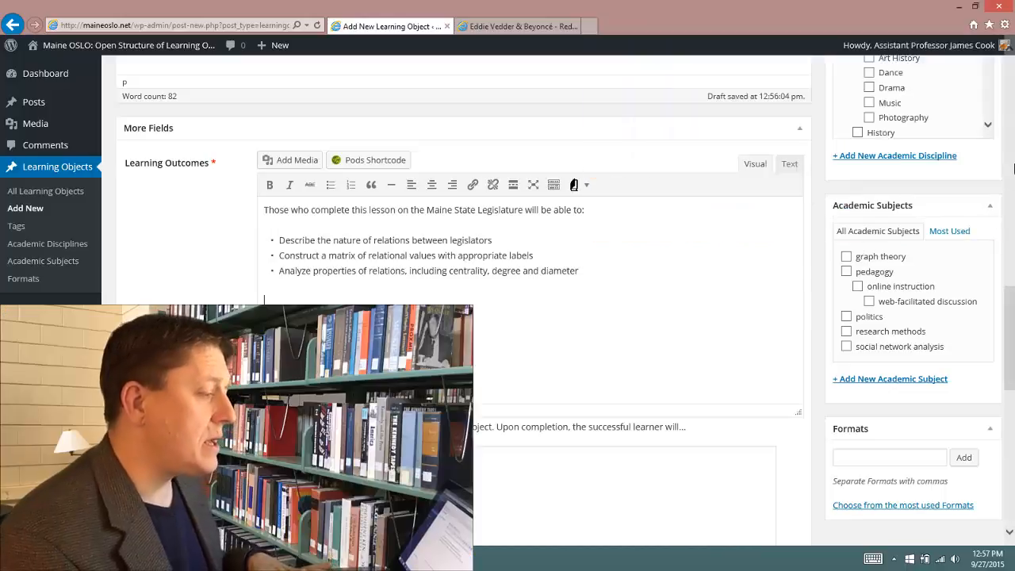
- Enter "eddie vedder", "social networks" and "maine state legislature" as comma-separated tags for the learning object
left_click_drag(1013, 365, 1011, 261)
left_click(873, 272)
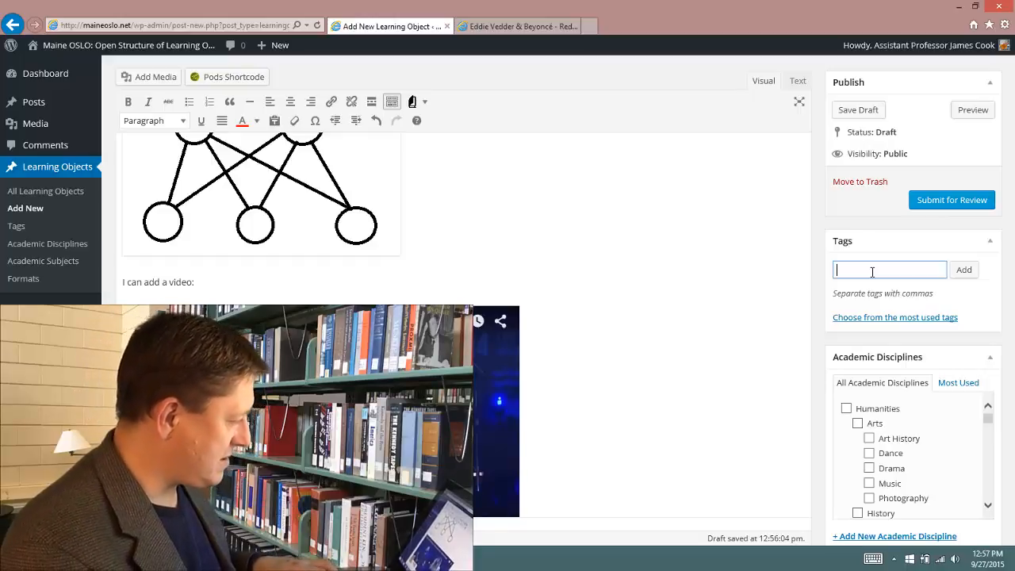
type("eddie ve")
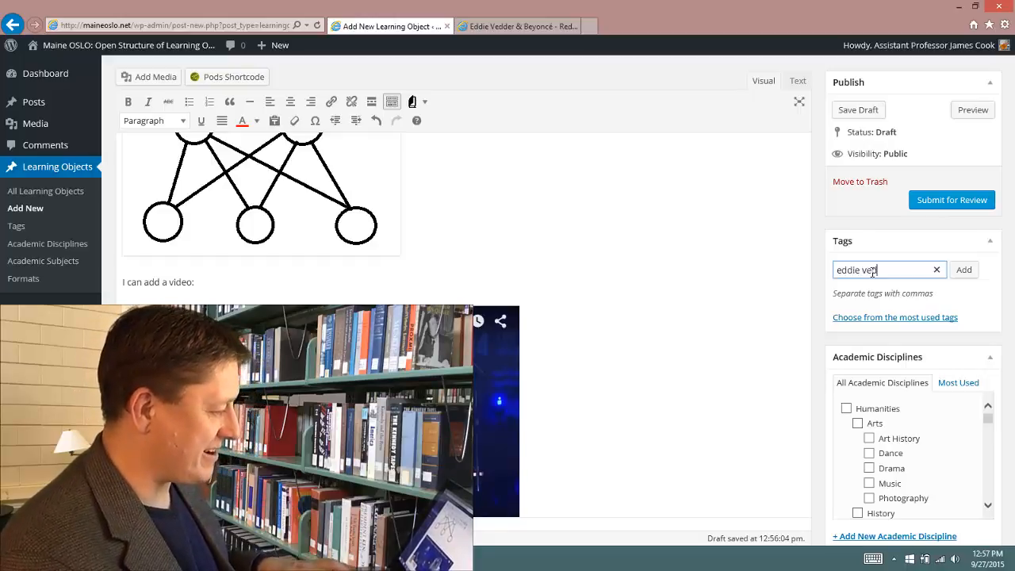
type("dder, social networks, maine")
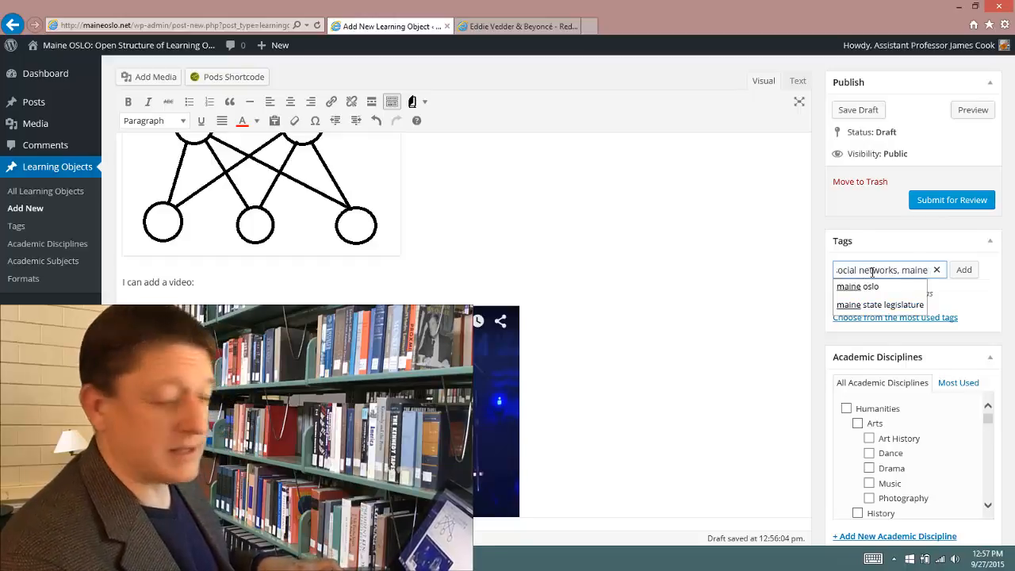
type(" state")
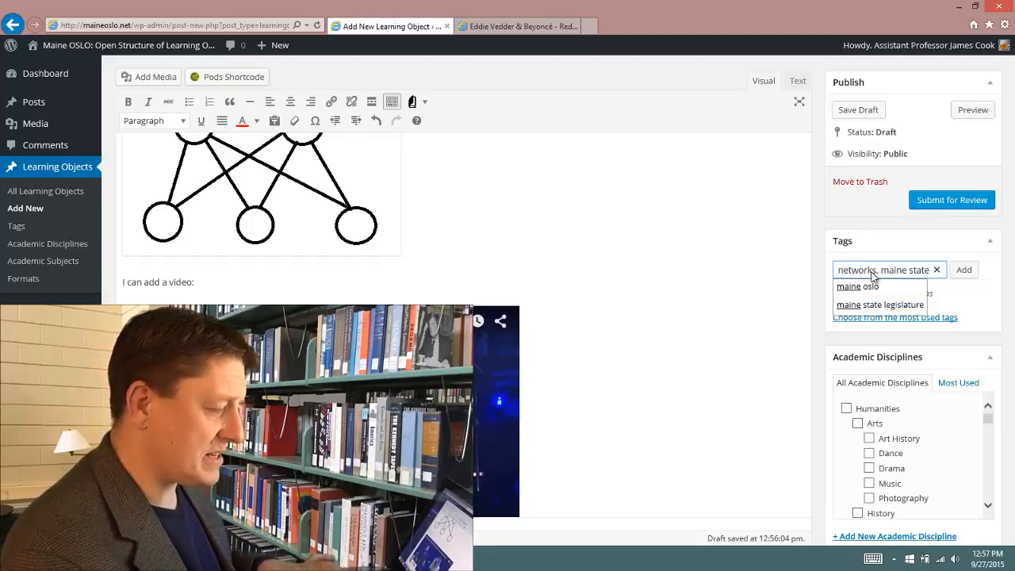
type(" legislature, ")
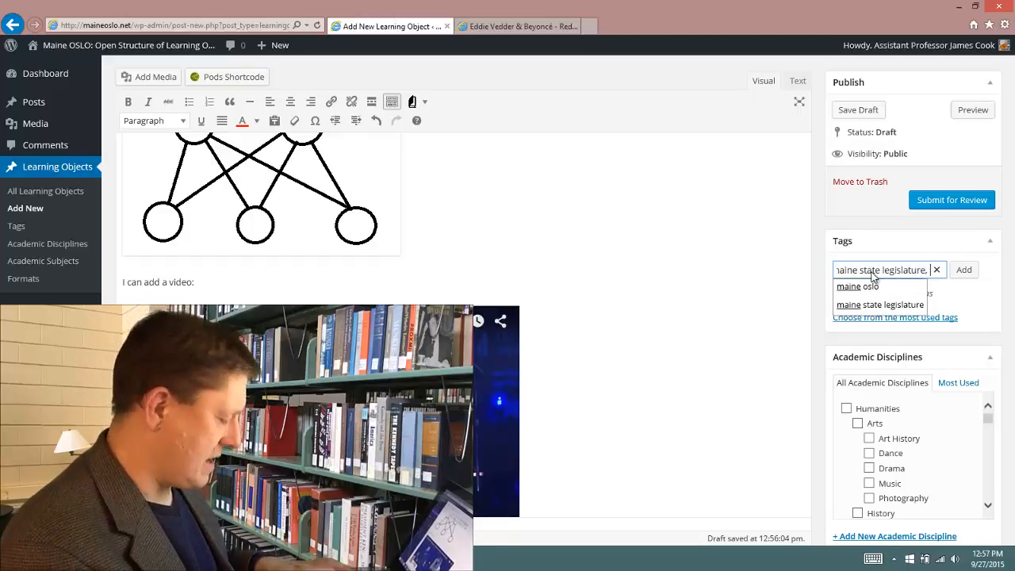
- Complete the tag list with "maine", "legislatures", "legislators", "relations", "data" and "matrices", and add all the entered tags
type("maine, ")
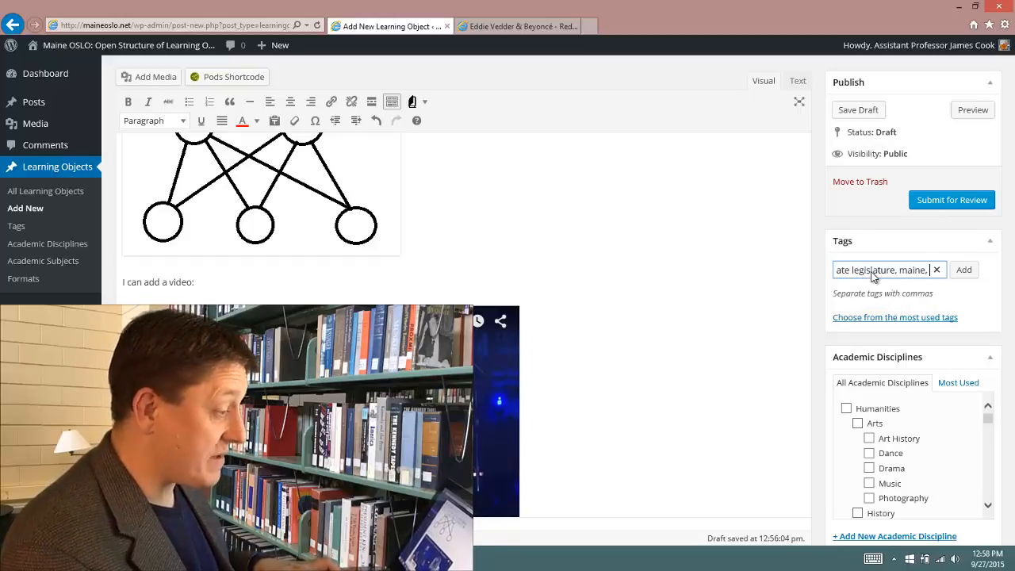
type("legislatures, ")
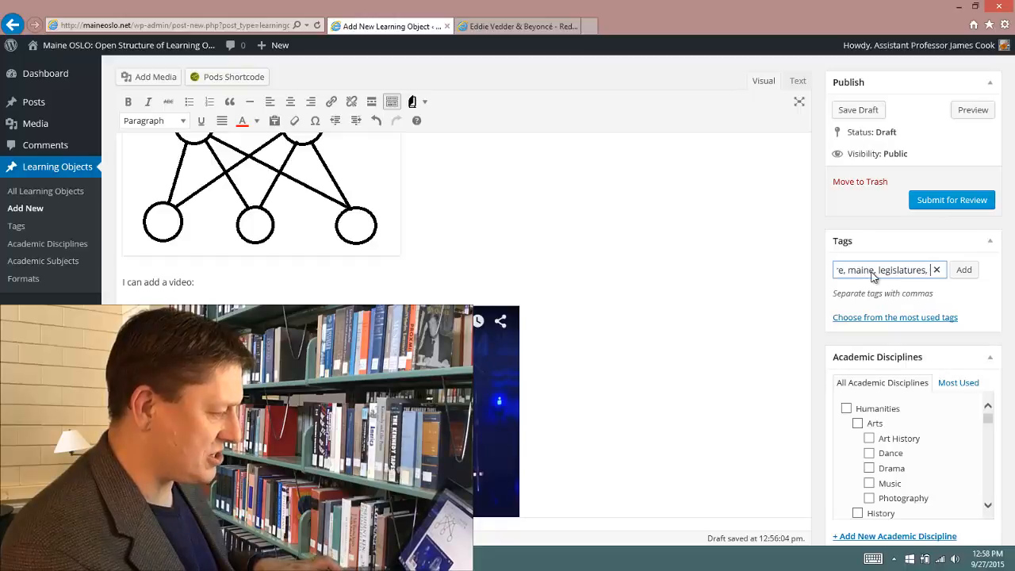
type("legislators, ")
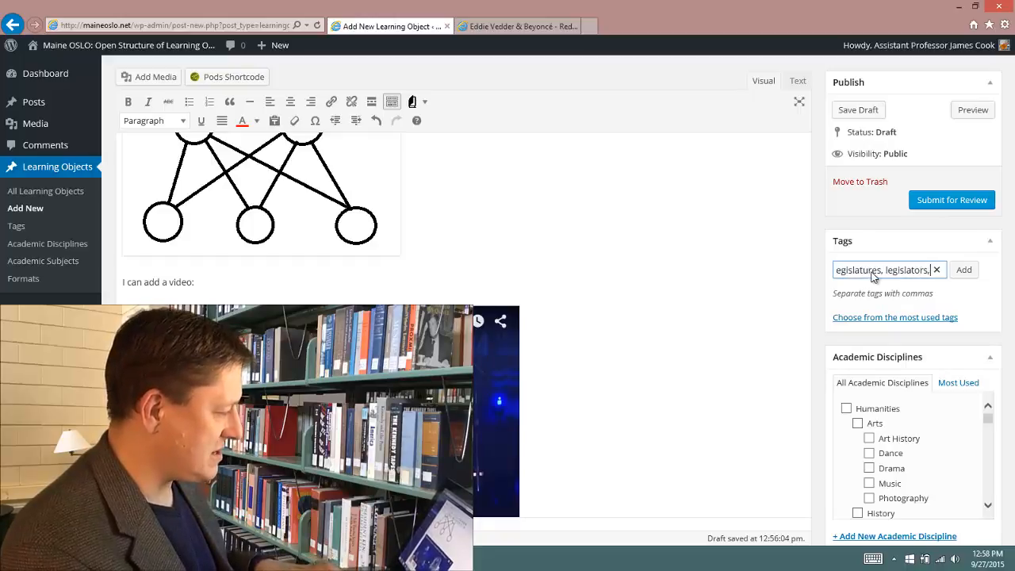
type("relation")
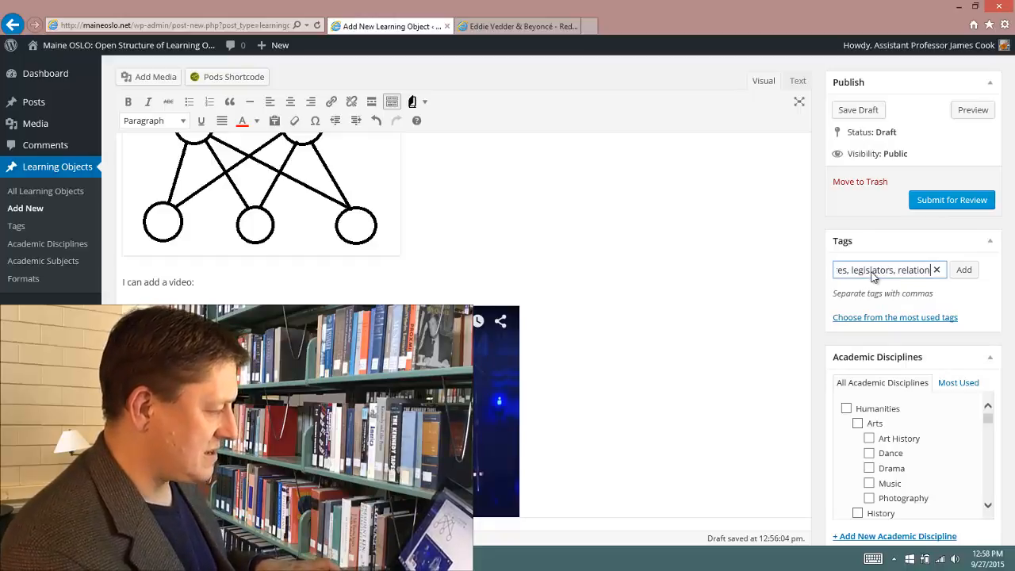
type("s, data, matrc")
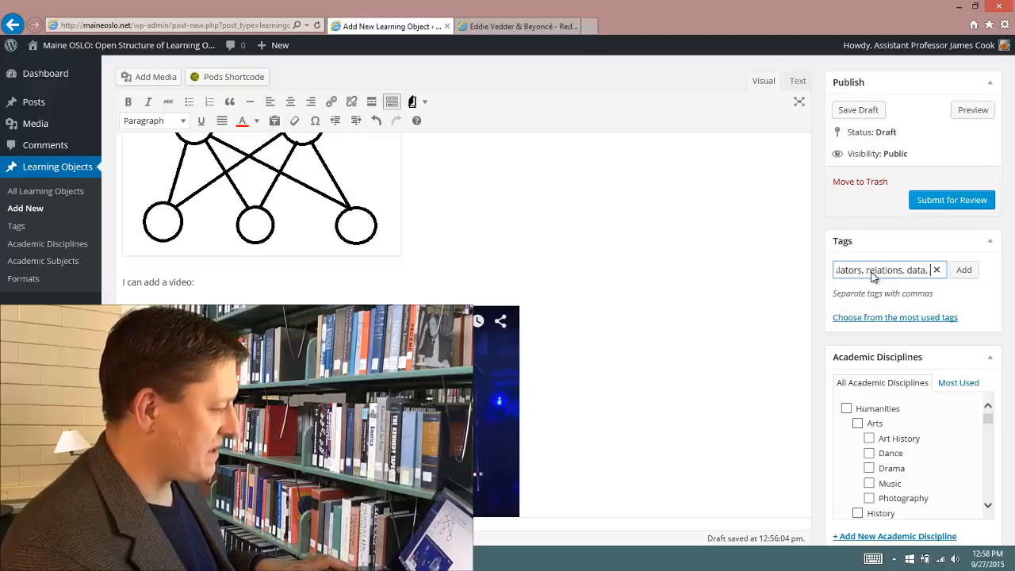
key("BackSpace")
key("BackSpace")
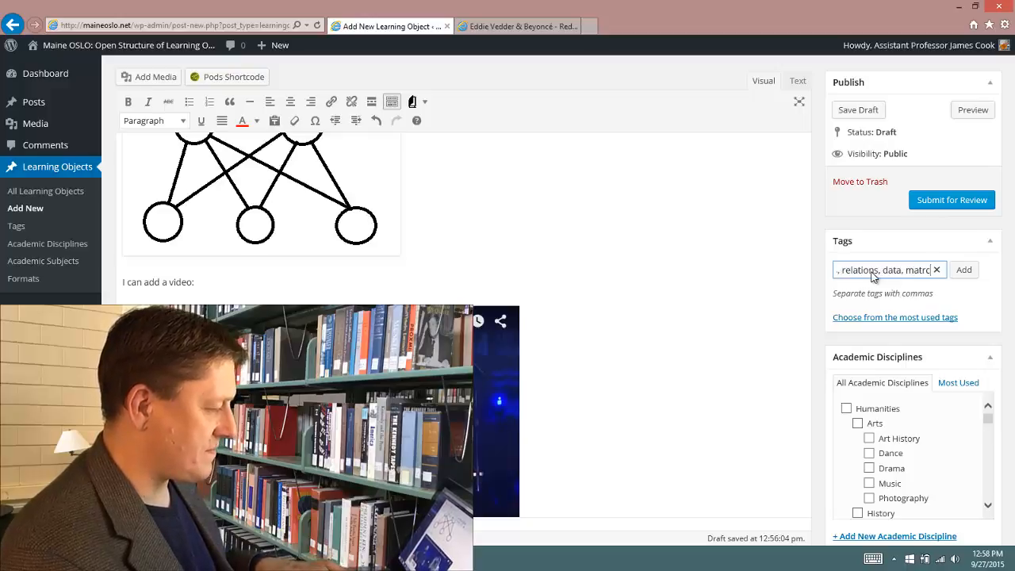
type("rices")
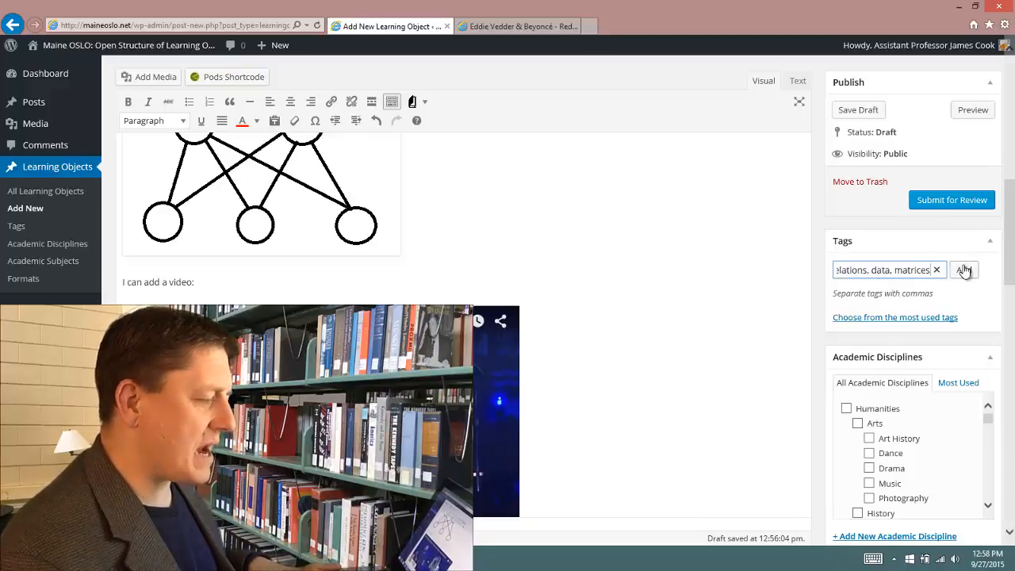
left_click(965, 271)
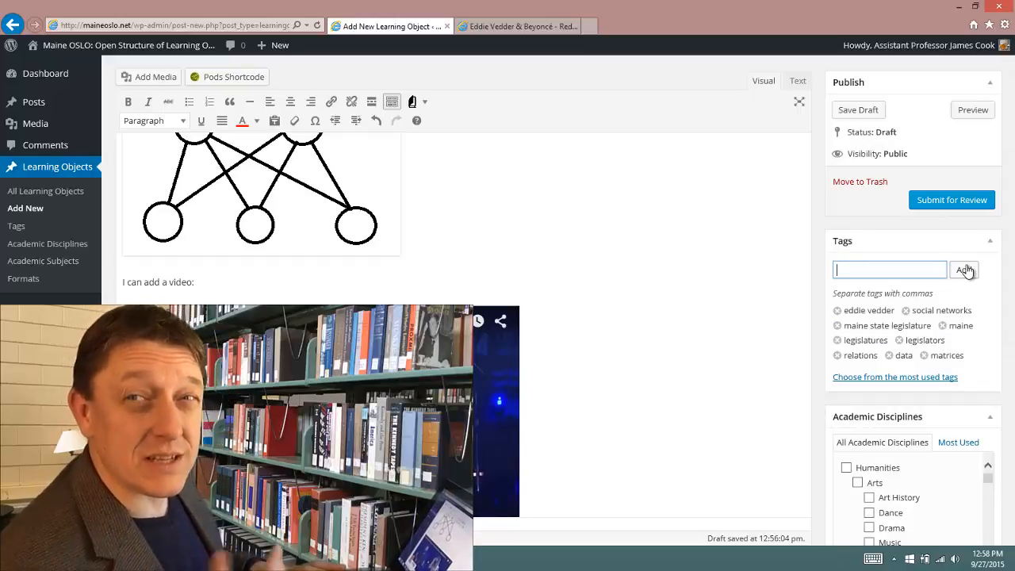
- Add the tag "networks" from the most used tags and collapse that tag cloud
left_click(863, 378)
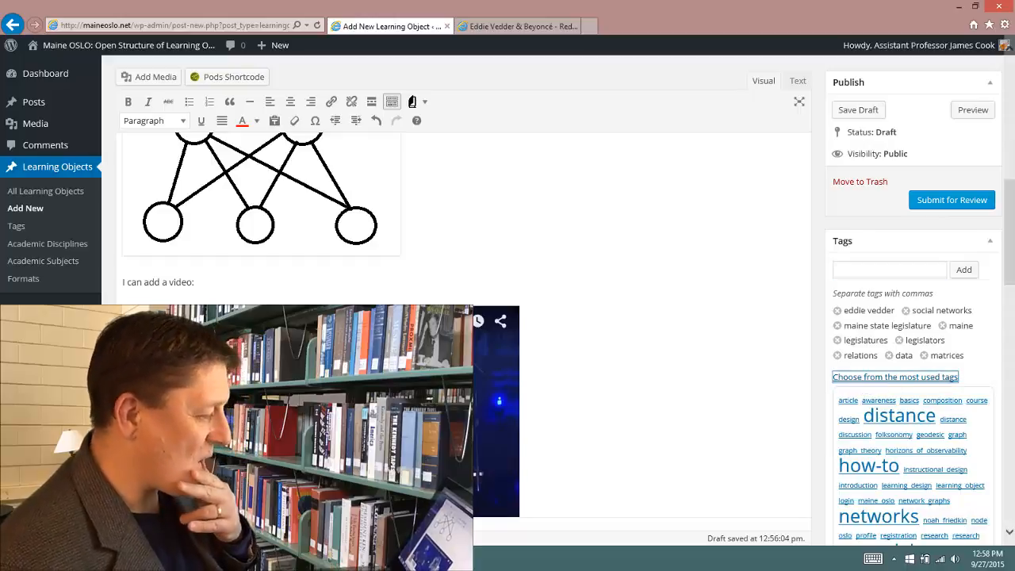
scroll(1012, 278, "down", 1)
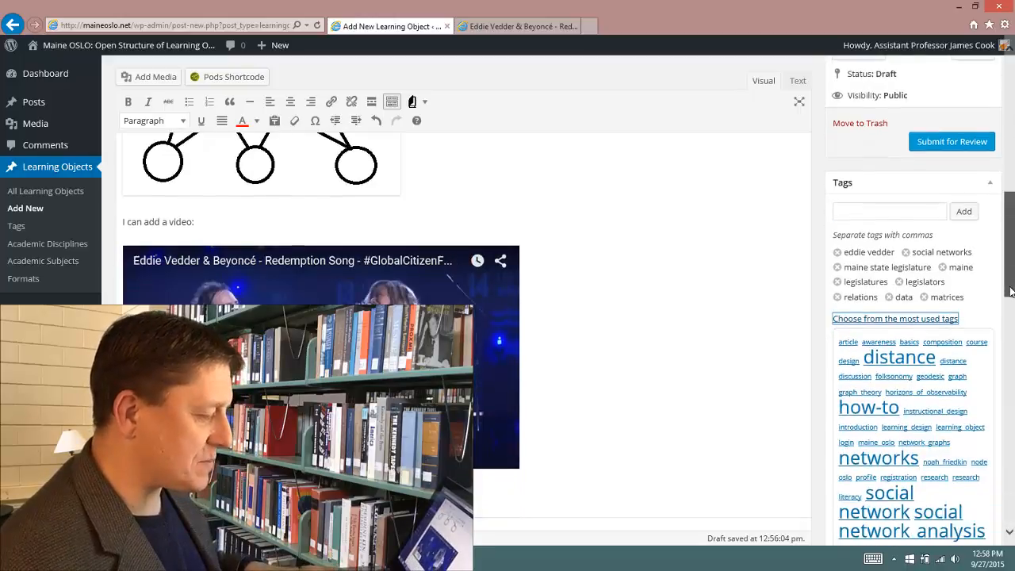
left_click(879, 455)
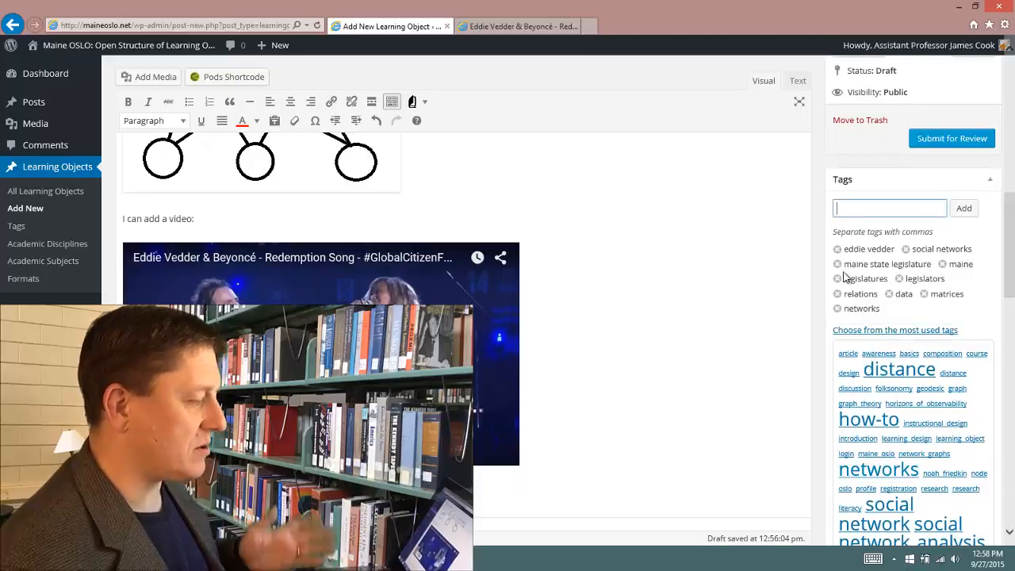
left_click(894, 332)
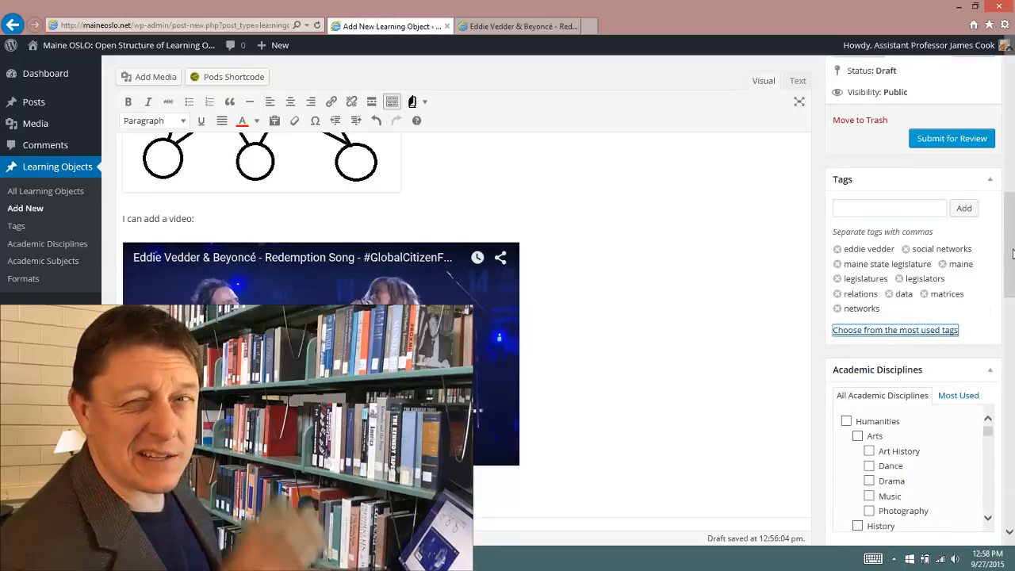
- Assign the academic disciplines Social Sciences, Sociology and Political Science to the learning object
left_click_drag(1012, 254, 1009, 306)
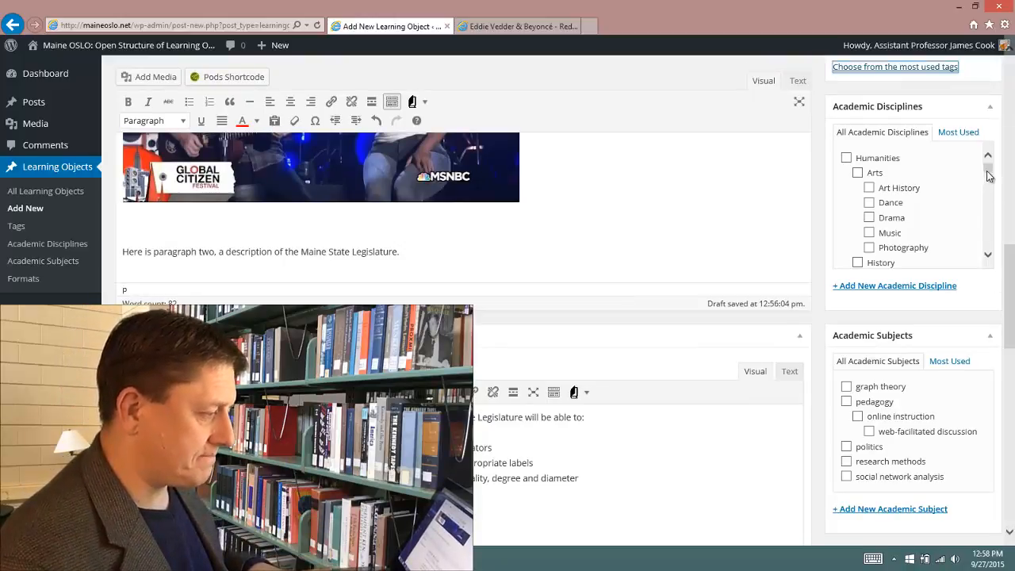
left_click_drag(988, 168, 990, 251)
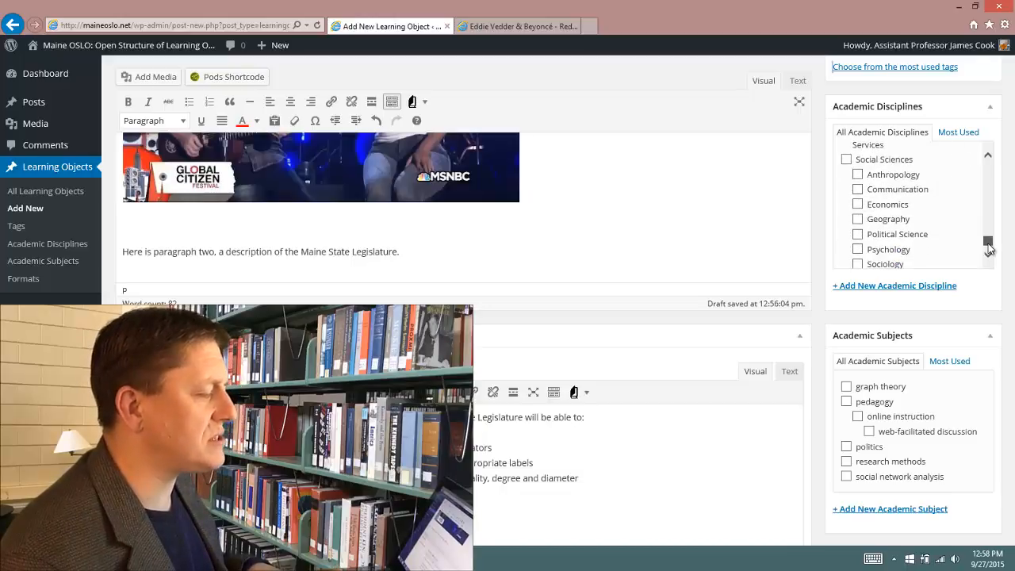
left_click(847, 160)
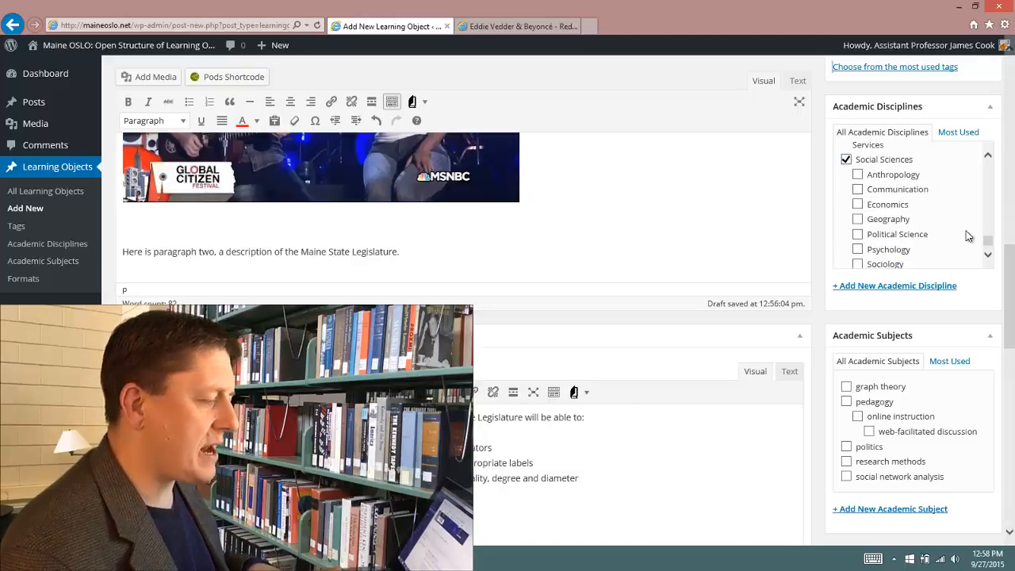
left_click(858, 265)
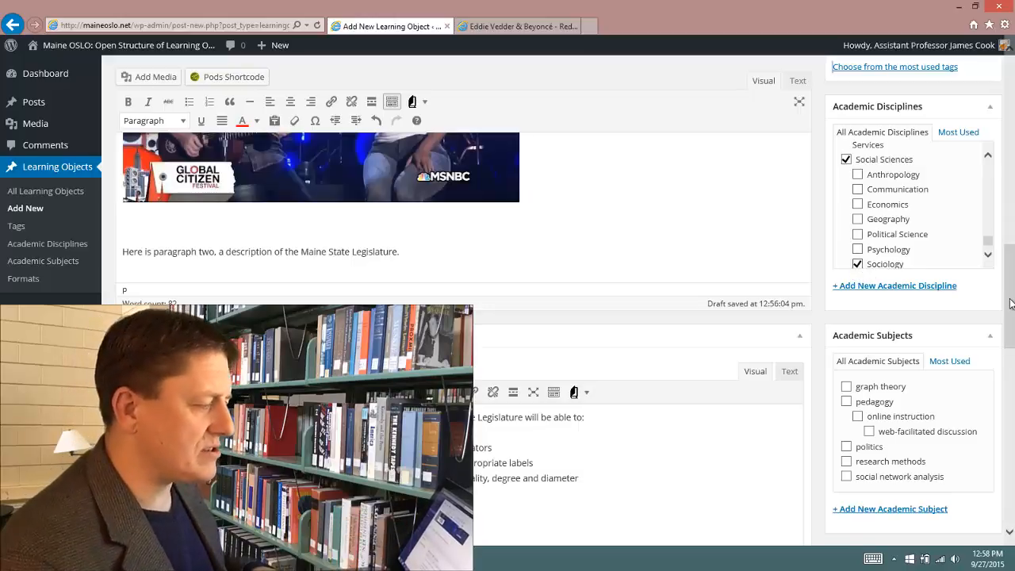
left_click(858, 235)
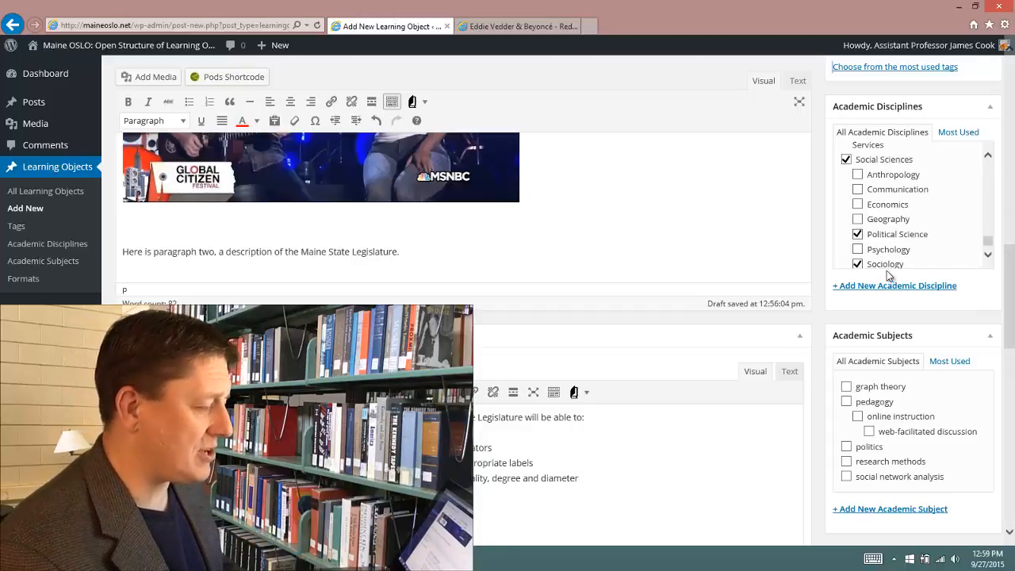
left_click(865, 287)
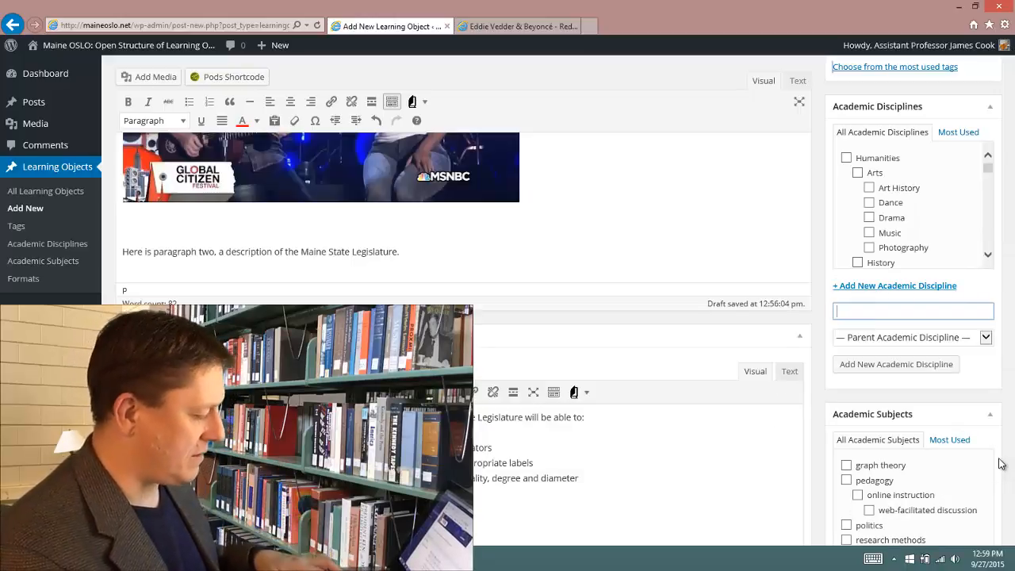
type("botom")
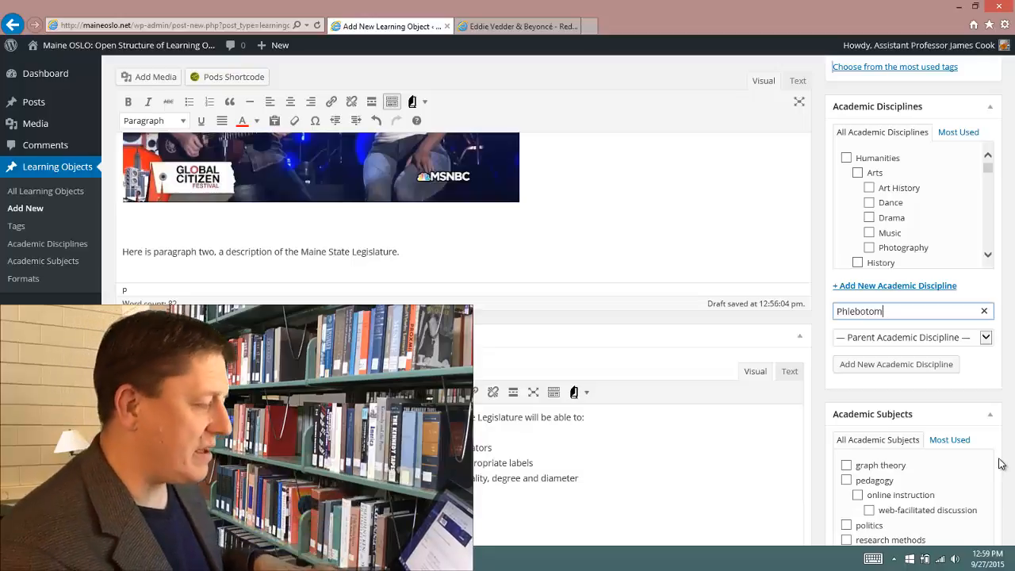
key("BackSpace")
key("BackSpace")
key("BackSpace")
key("BackSpace")
key("BackSpace")
key("BackSpace")
key("BackSpace")
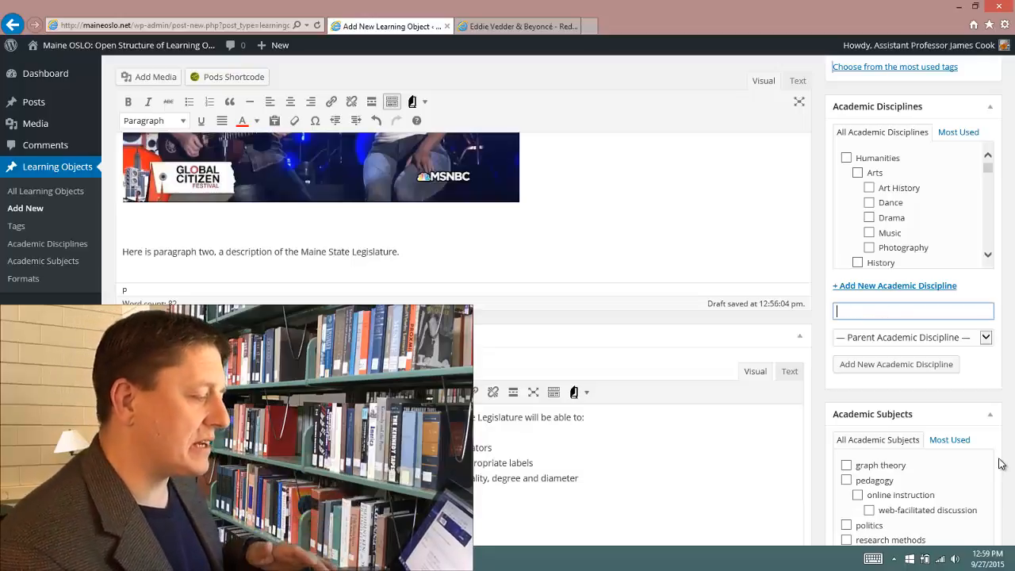
left_click(998, 371)
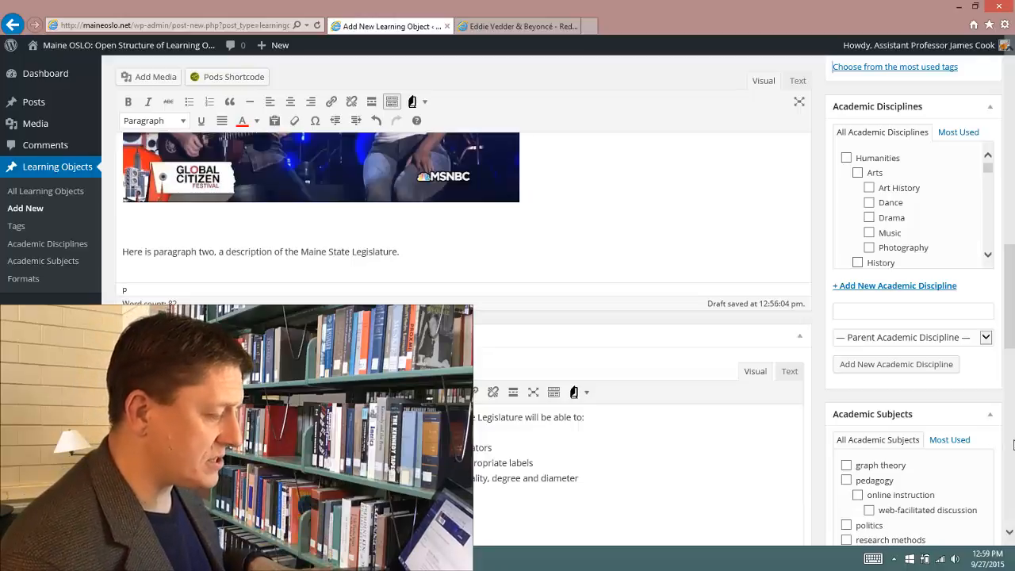
- Assign the academic subjects politics, research methods and social network analysis to the learning object
left_click_drag(1009, 282, 1005, 337)
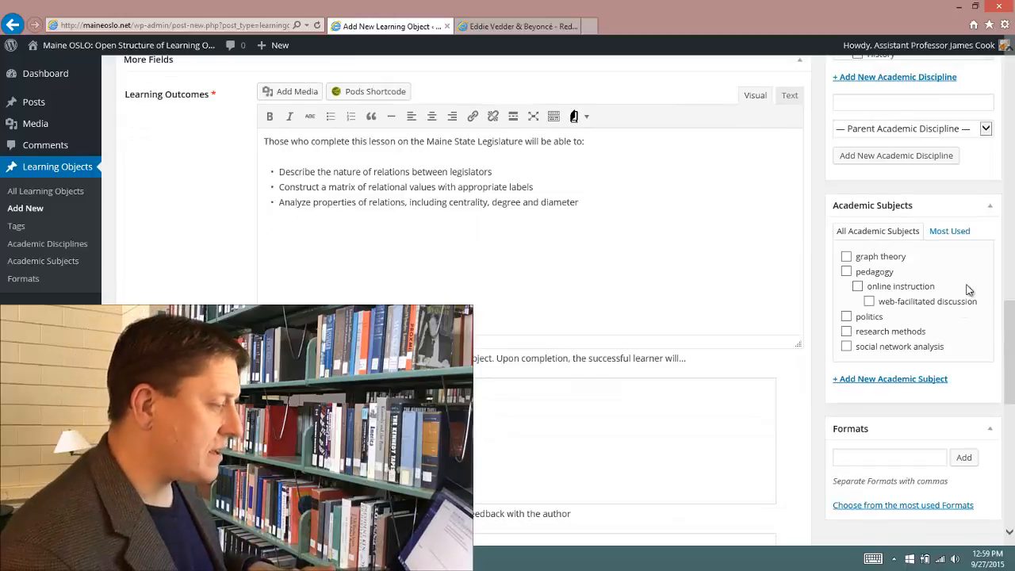
left_click(846, 317)
left_click(847, 331)
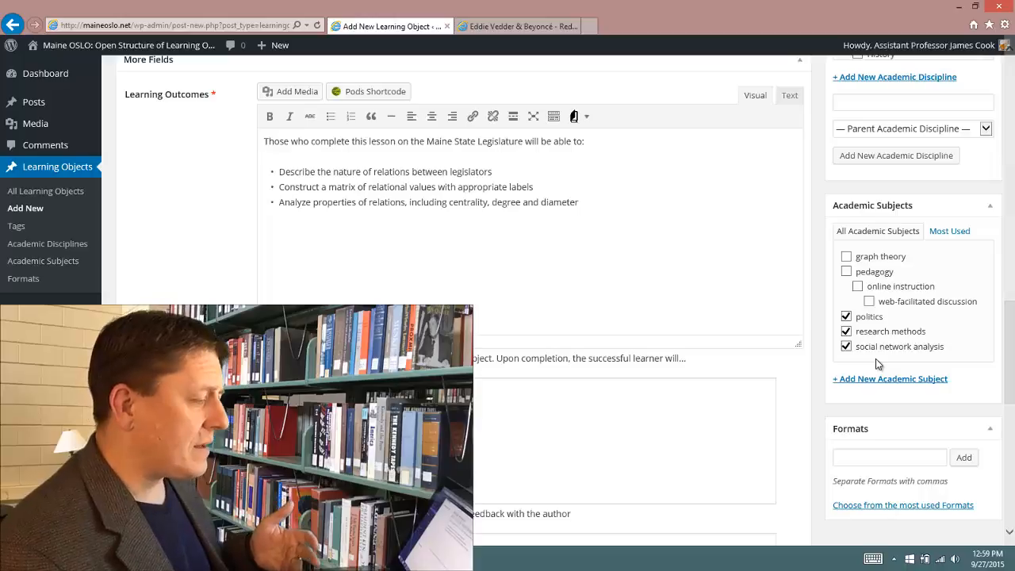
- Add a new academic subject "legislatures" without a parent and review the selected subjects
left_click(868, 379)
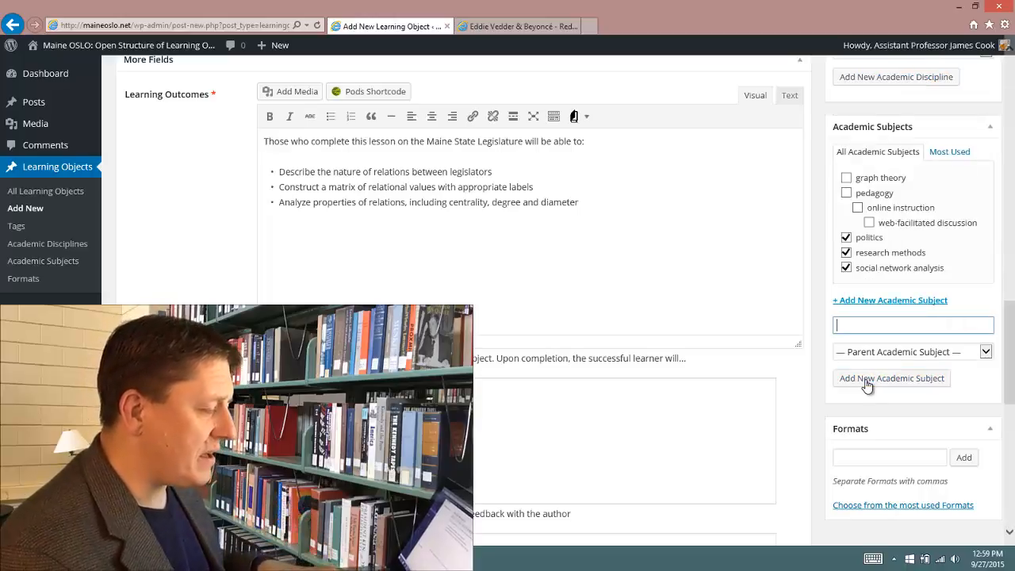
type("legislatures")
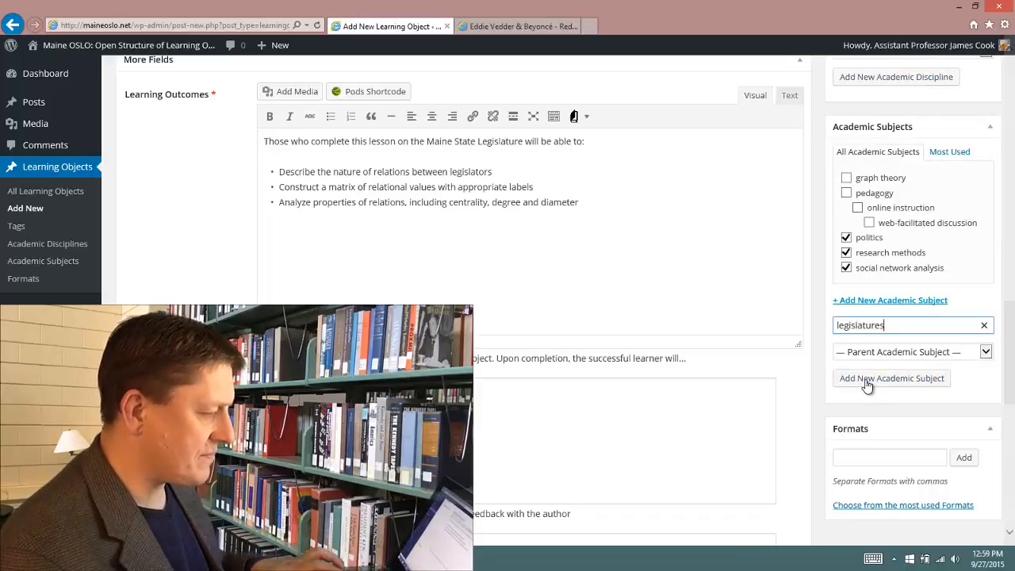
left_click(868, 382)
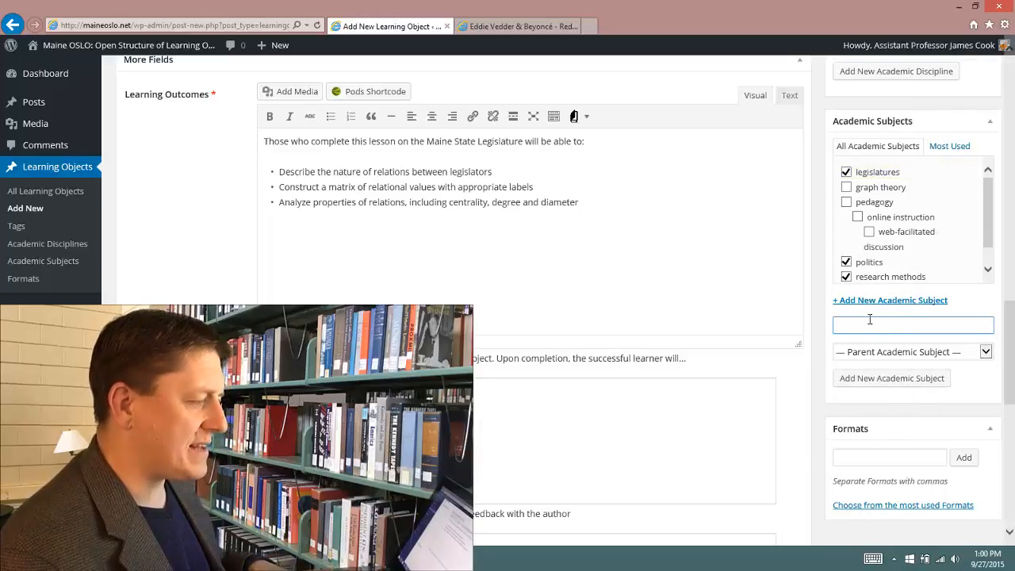
scroll(986, 214, "down", 1)
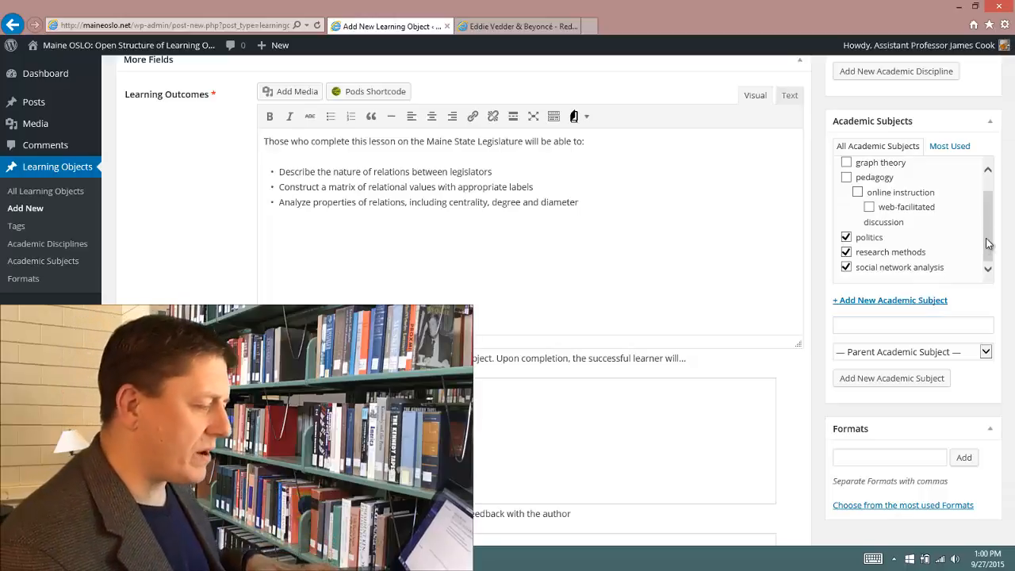
- Add the formats text, image, video and table to the learning object
left_click_drag(1013, 355, 1010, 414)
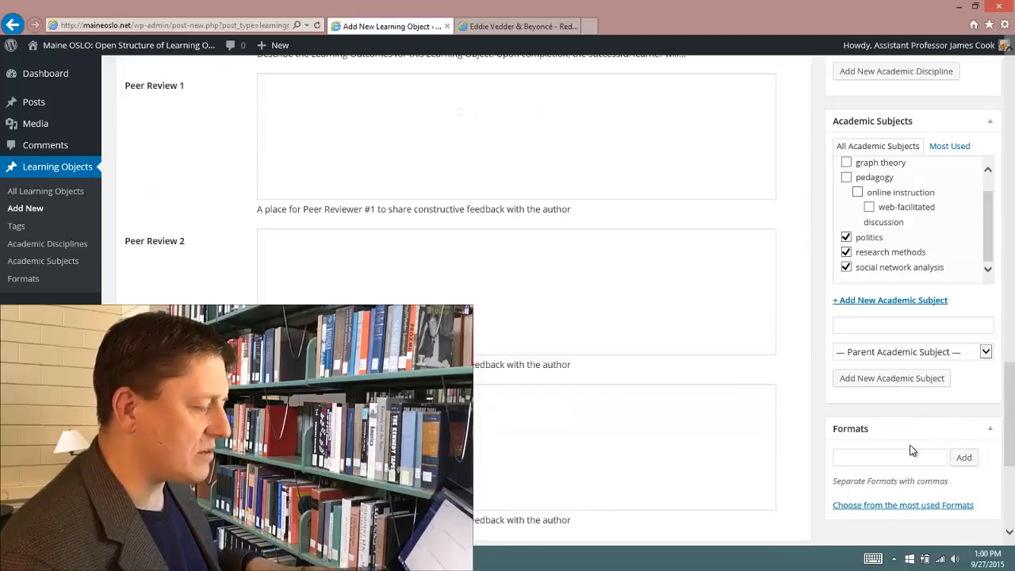
left_click(885, 457)
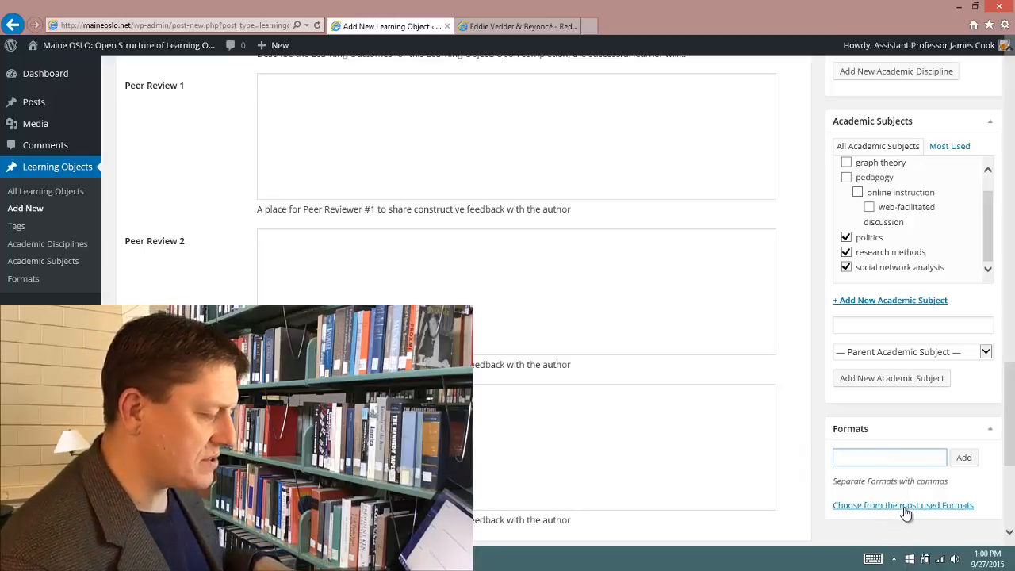
type("text, image, video, tab")
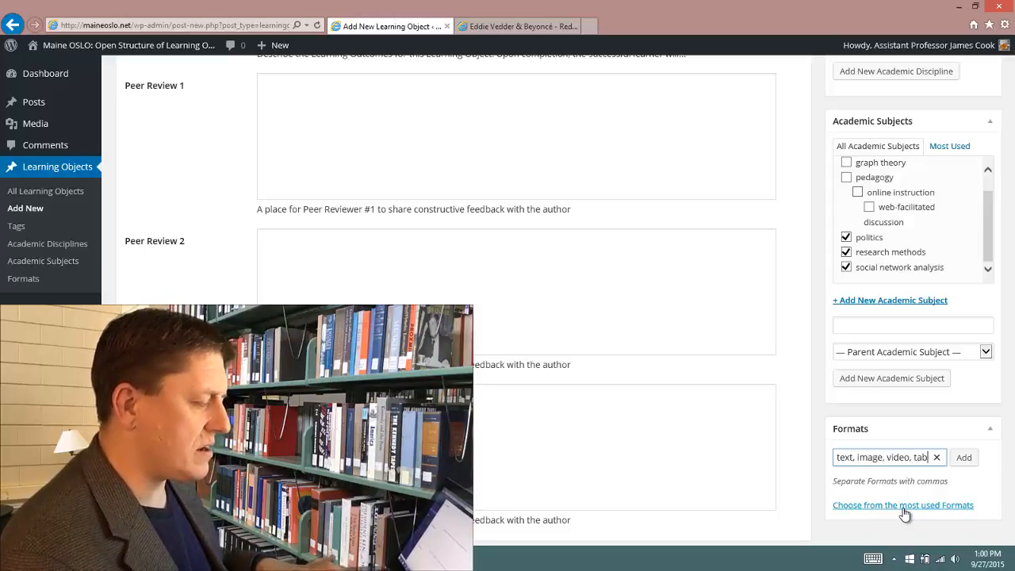
type("le")
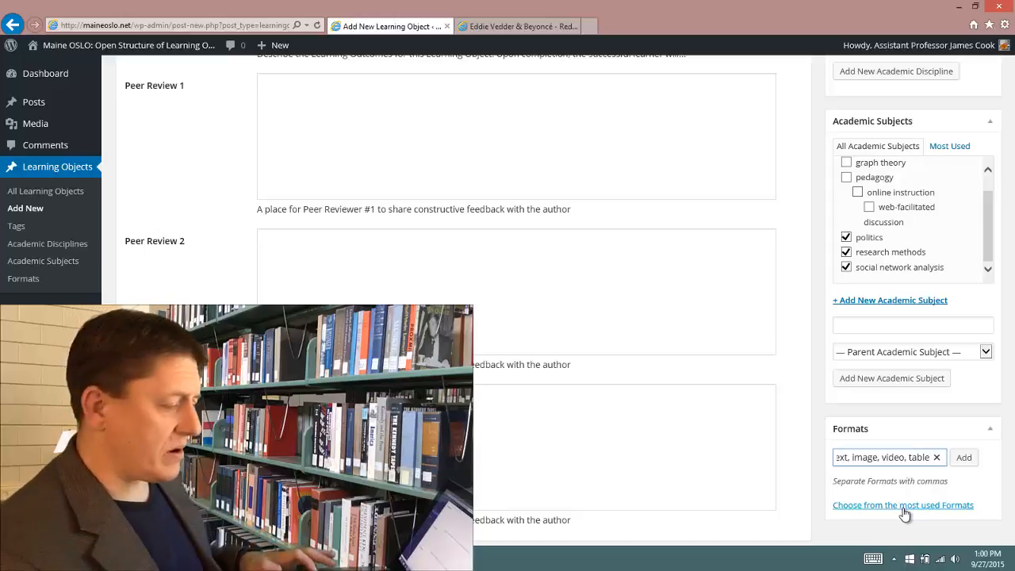
left_click(964, 458)
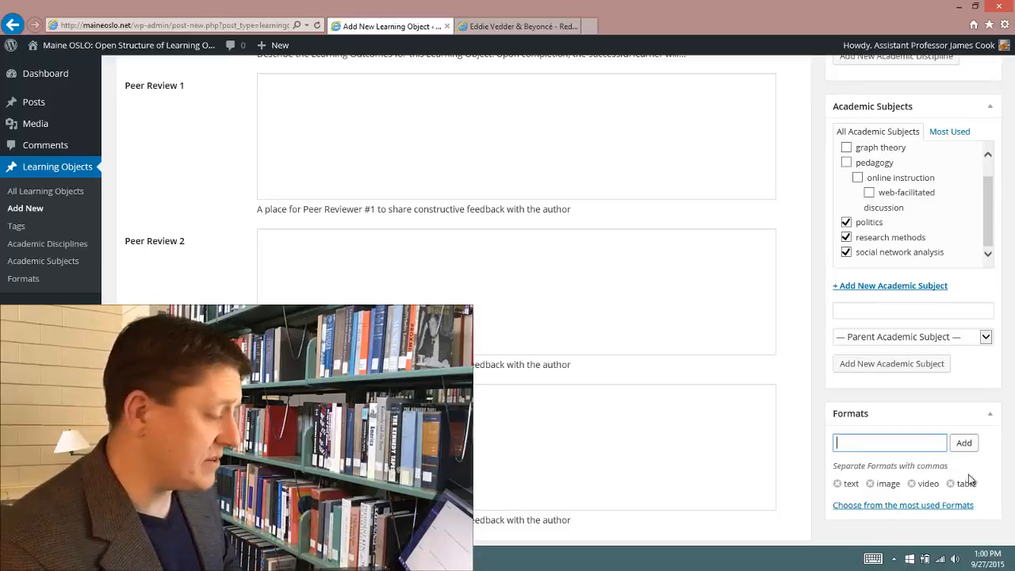
- Submit the completed learning object for review
scroll(1011, 429, "up", 15)
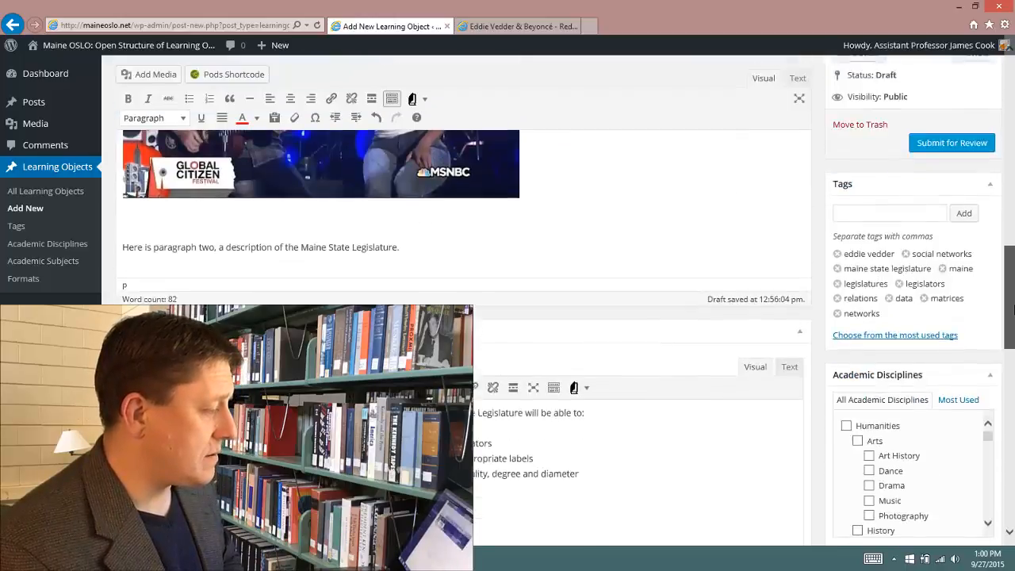
scroll(1012, 429, "up", 10)
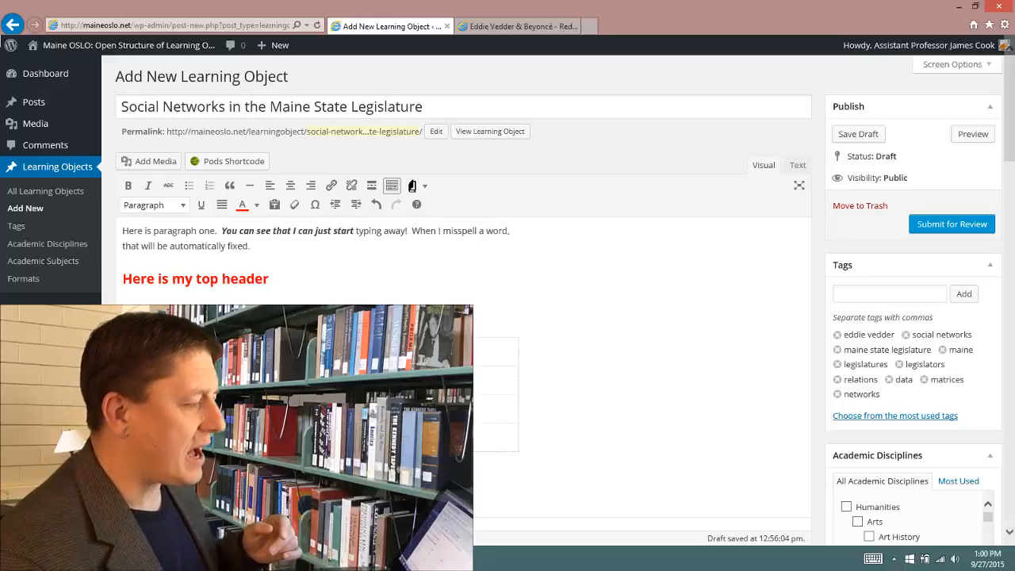
left_click(933, 227)
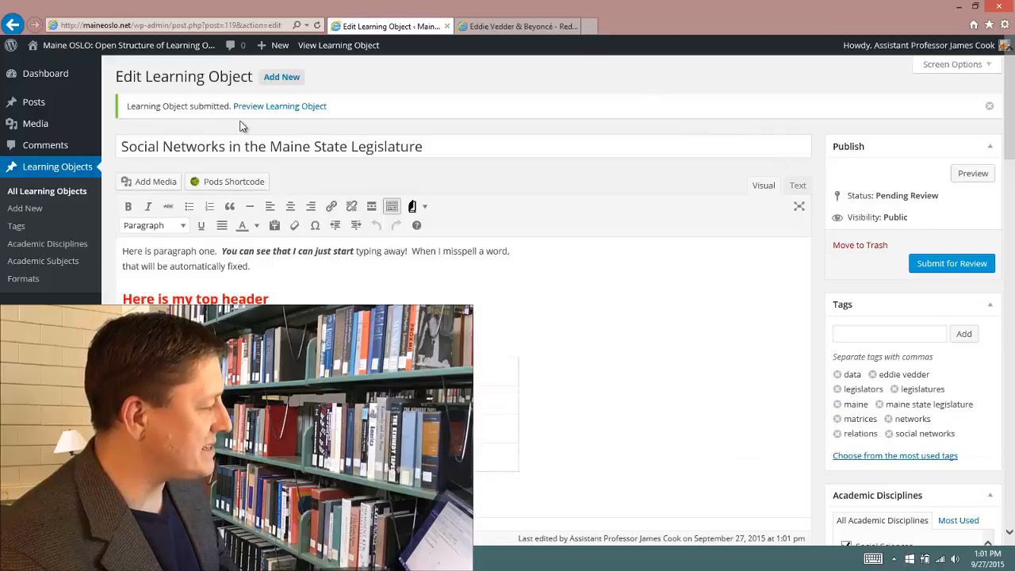
- Preview the submitted learning object in a separate browser tab and check its headers, table, list, image, video, license and tags
right_click(262, 112)
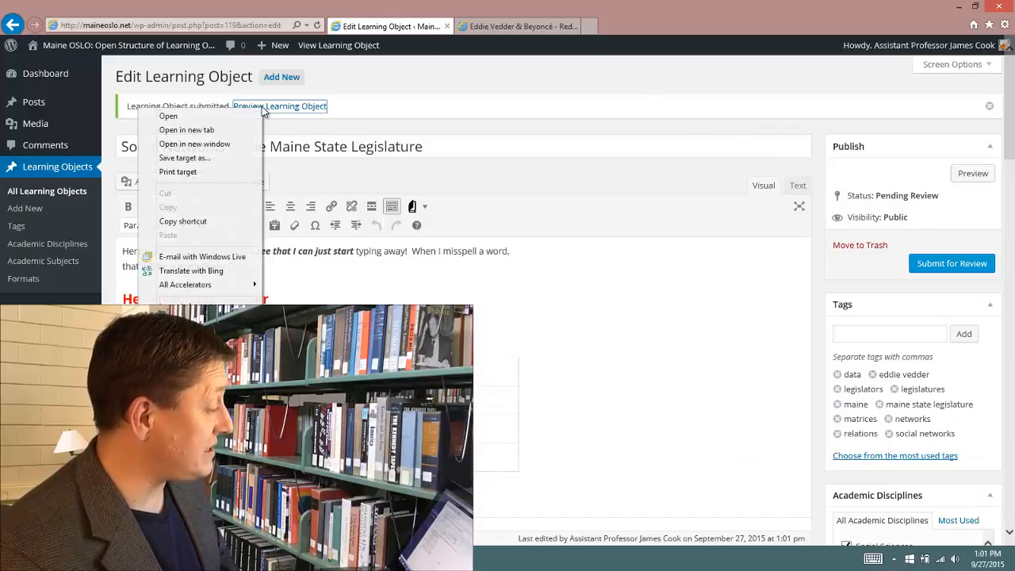
left_click(234, 130)
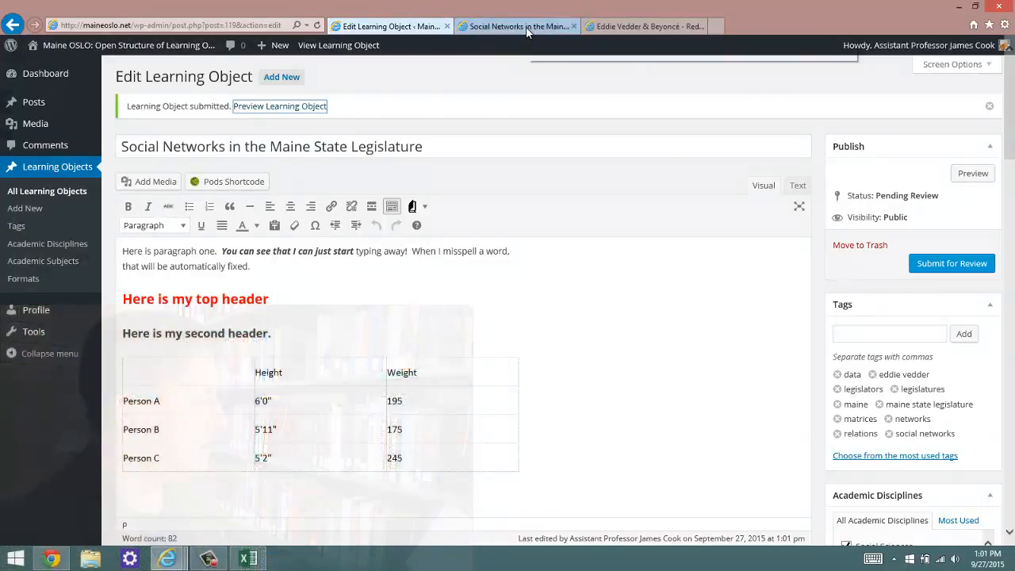
left_click(531, 33)
scroll(793, 238, "down", 3)
scroll(811, 244, "down", 5)
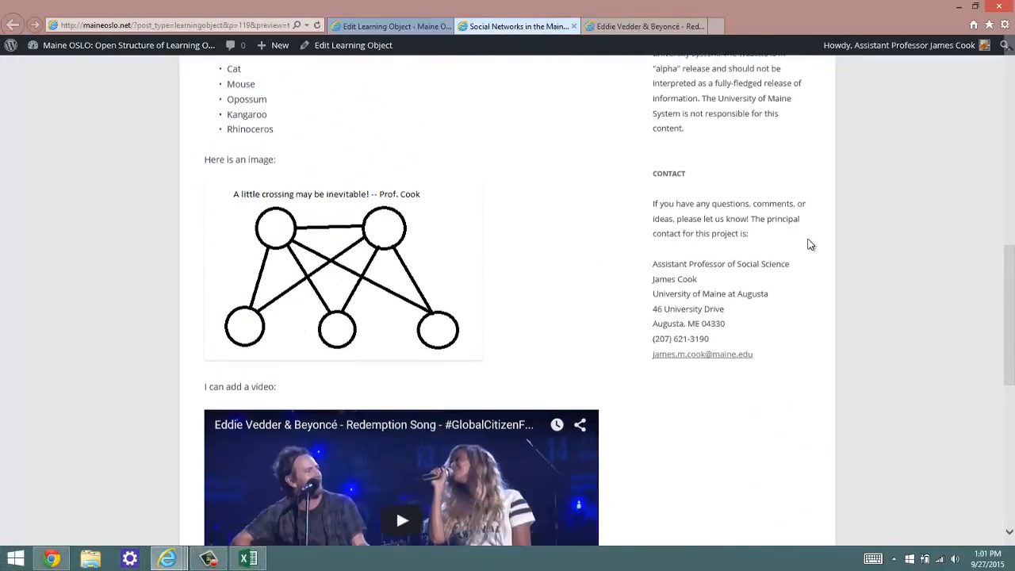
scroll(810, 244, "down", 1)
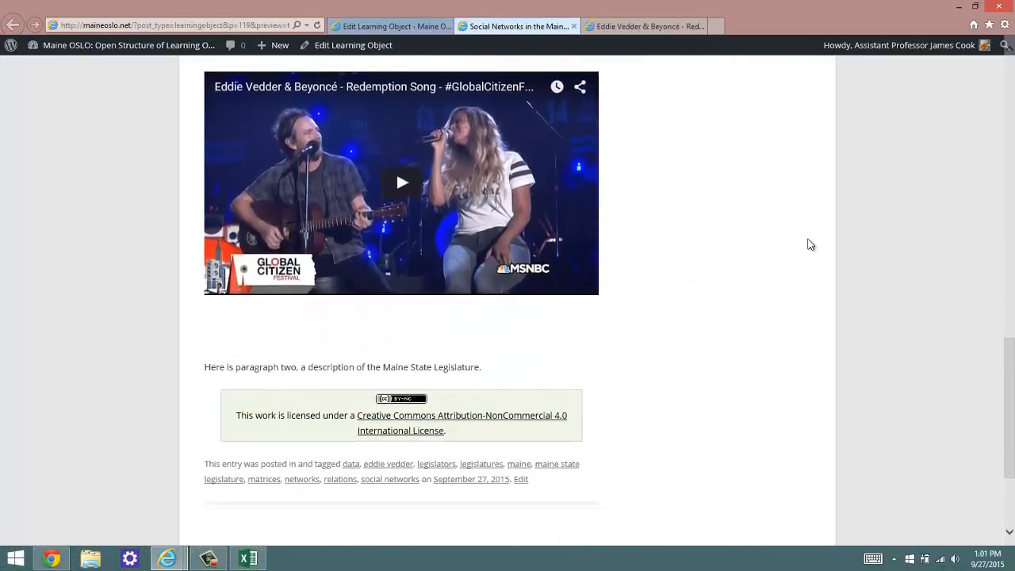
scroll(811, 244, "up", 3)
scroll(811, 244, "up", 5)
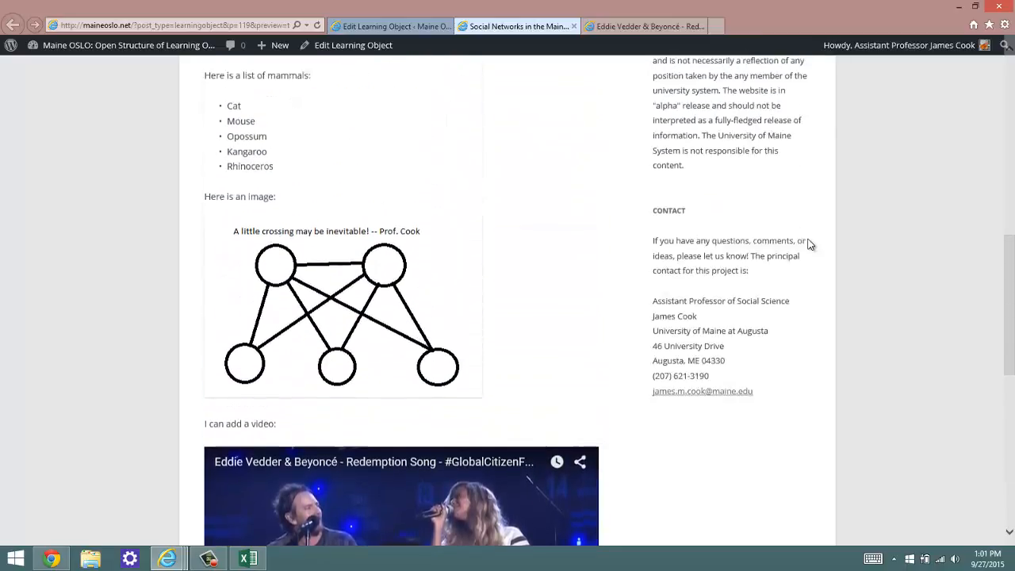
scroll(811, 245, "up", 2)
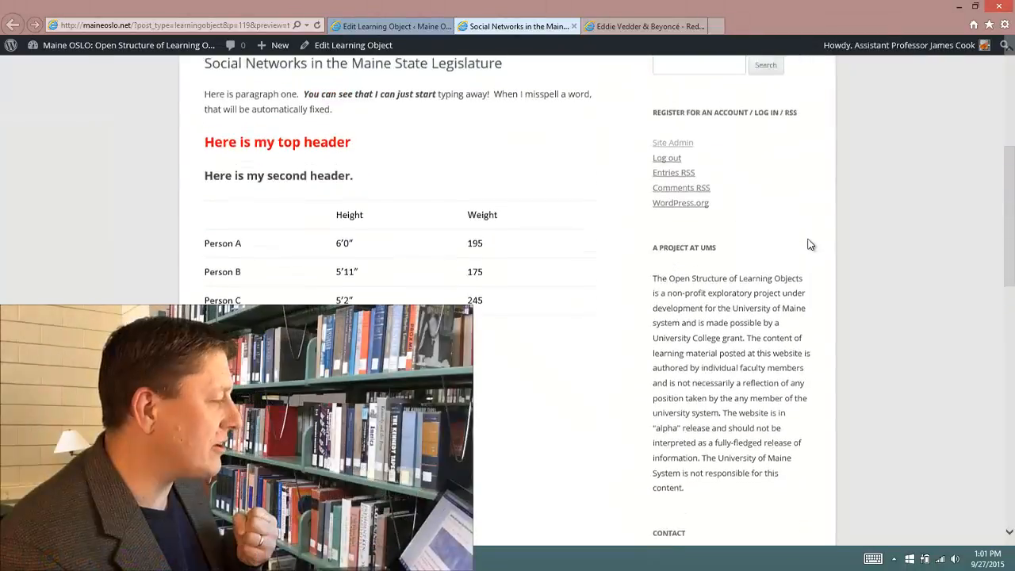
- Return to the learning object's editing page, locate the peer review fields and place the cursor in Peer Review 1
left_click(387, 26)
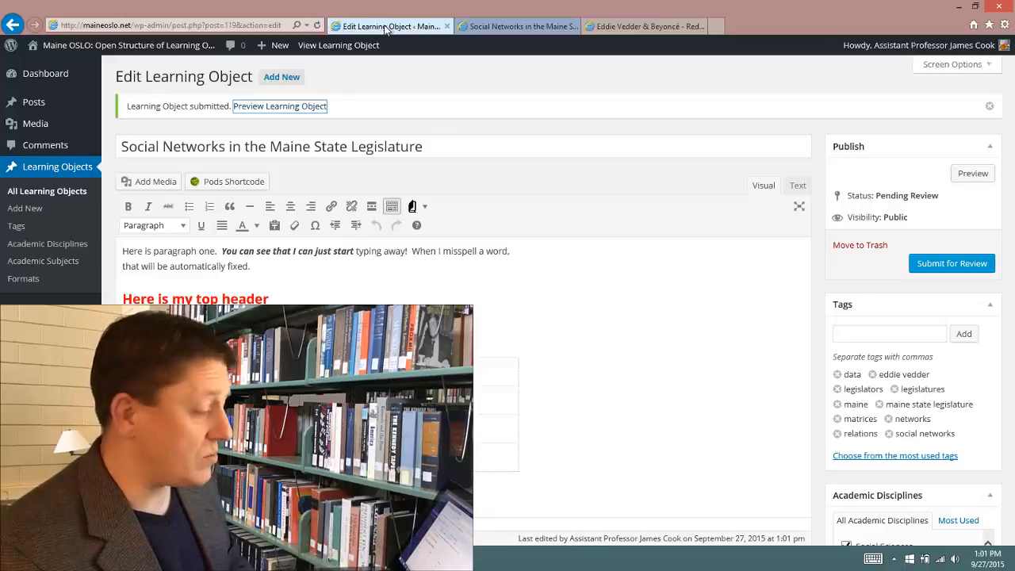
scroll(991, 307, "down", 10)
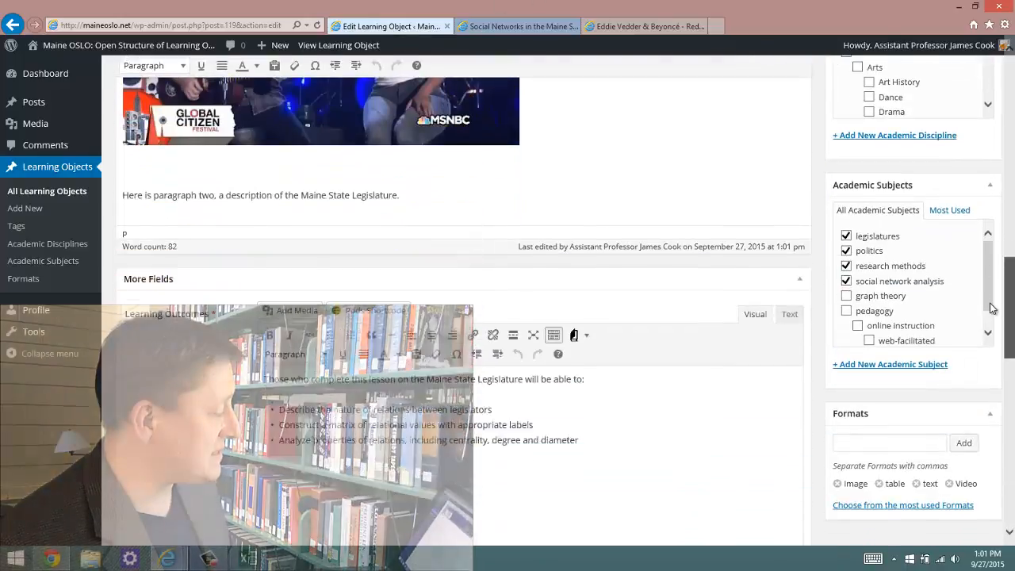
left_click_drag(992, 308, 992, 410)
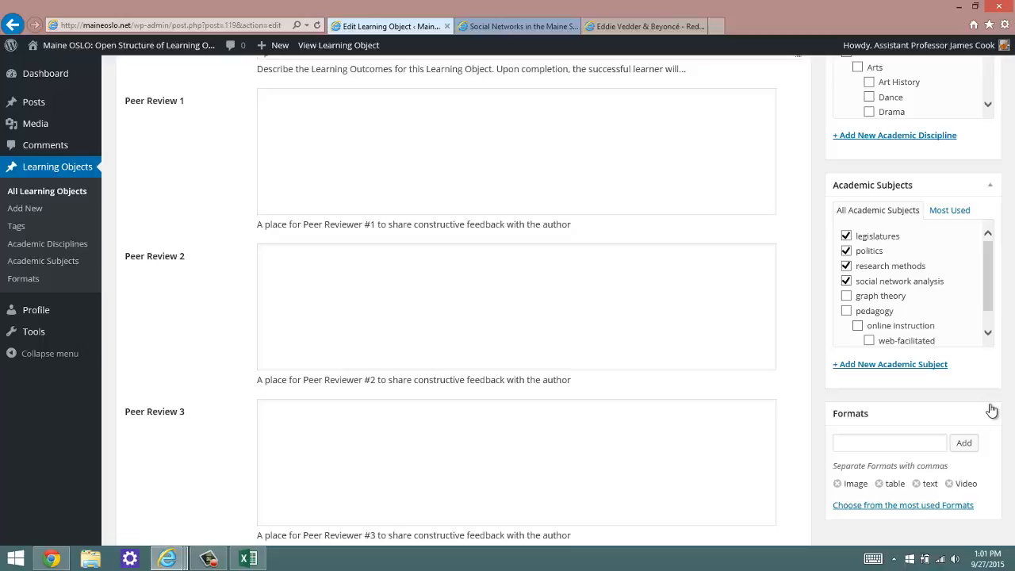
left_click(595, 213)
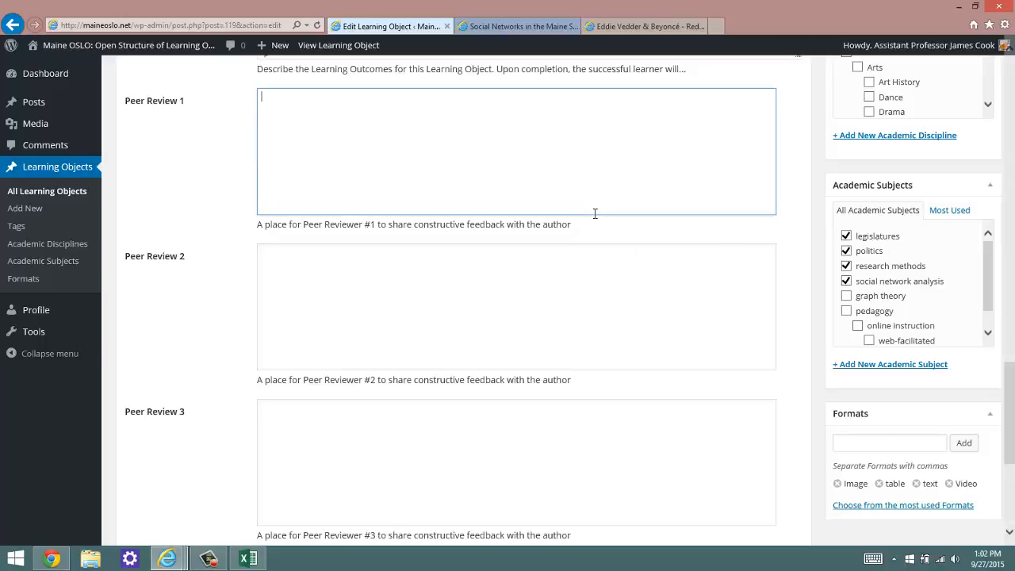